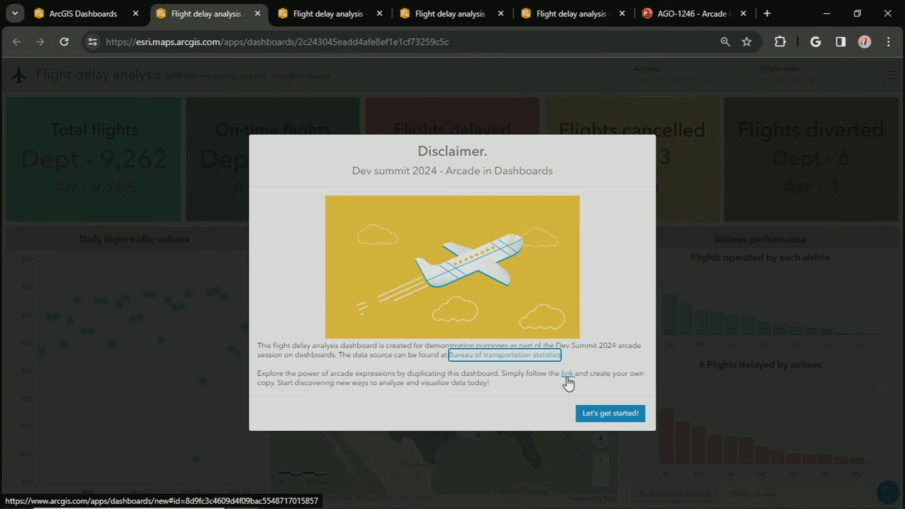
# Dismiss the disclaimer and show the delay causes table for the airlines
pyautogui.click(614, 415)
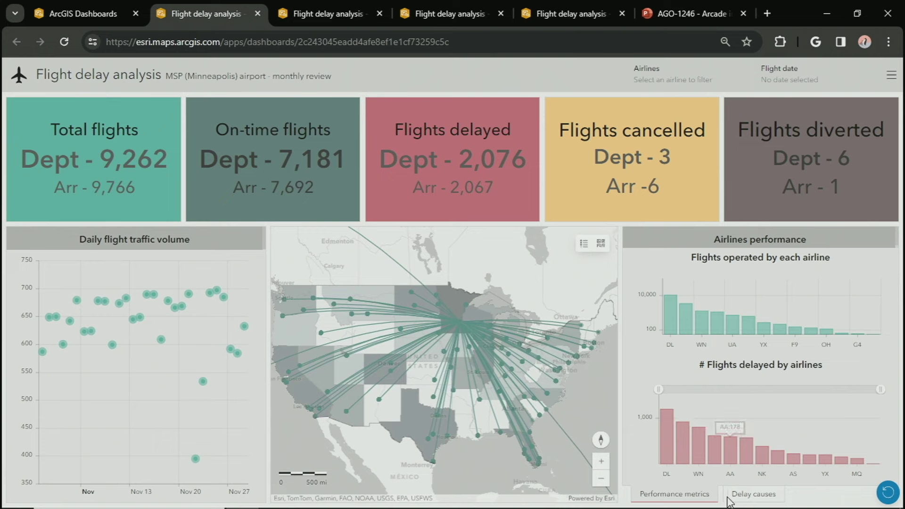
pyautogui.click(749, 501)
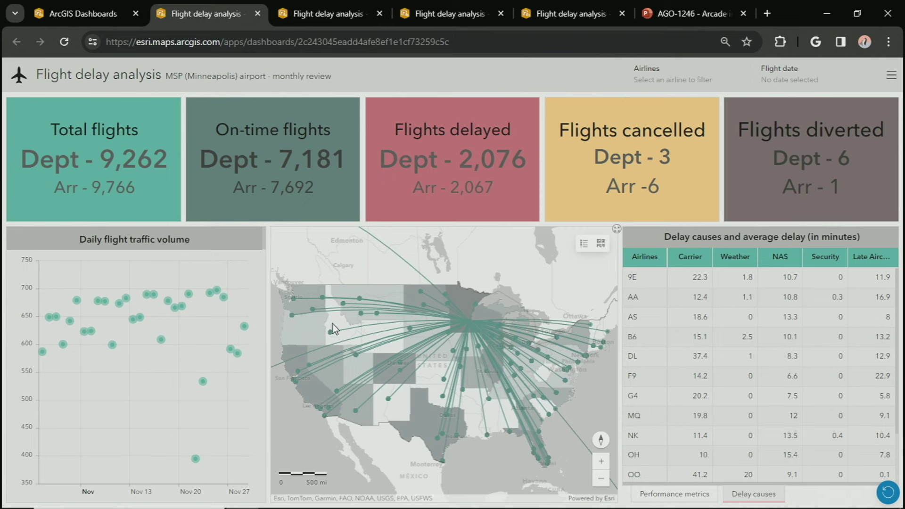
# Switch to the dashboard in edit mode and inspect the daily traffic chart points, the Flight date selector and the Total flights indicator
pyautogui.click(319, 9)
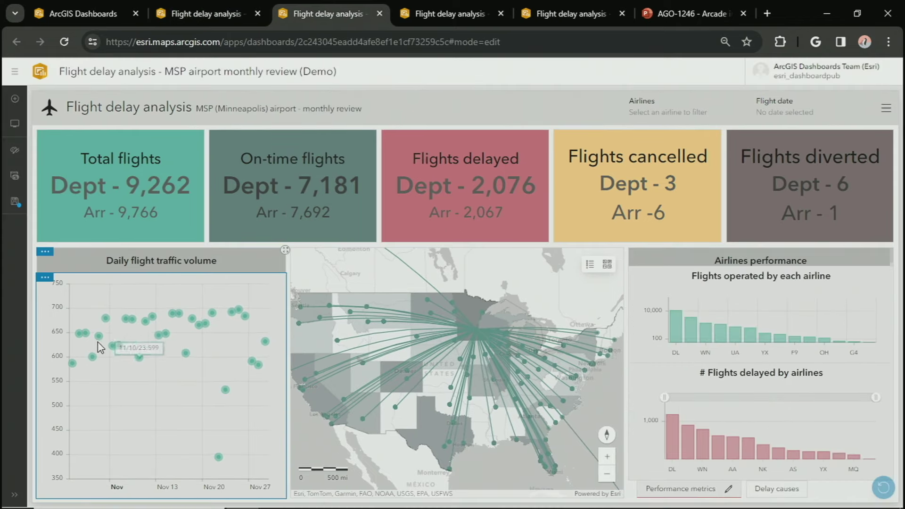
pyautogui.moveTo(267, 342)
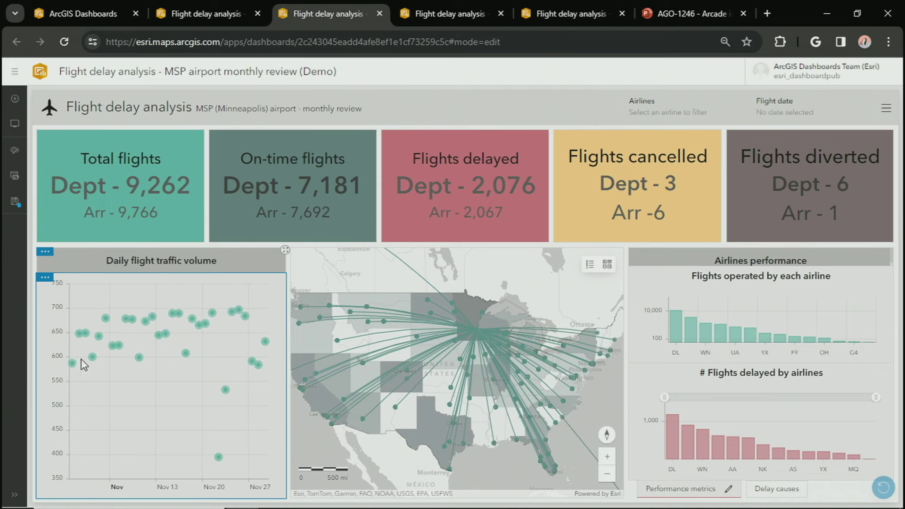
pyautogui.moveTo(97, 340)
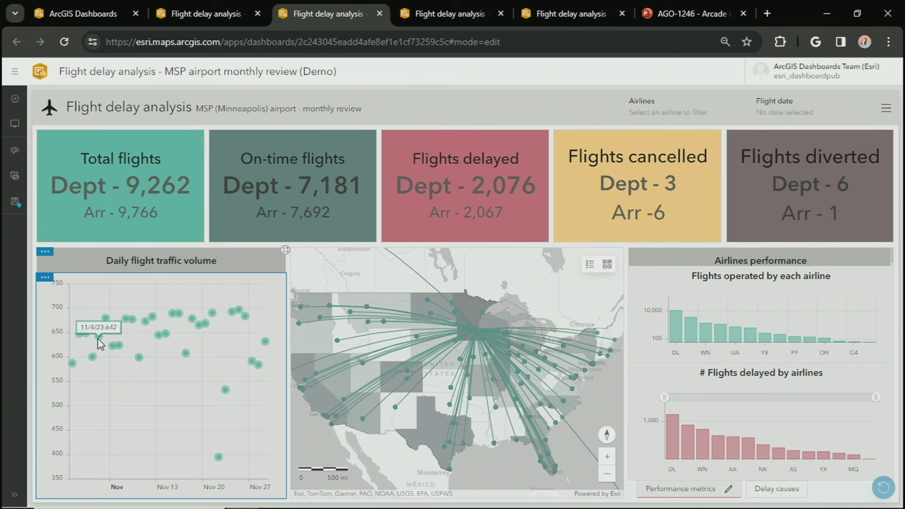
pyautogui.click(761, 107)
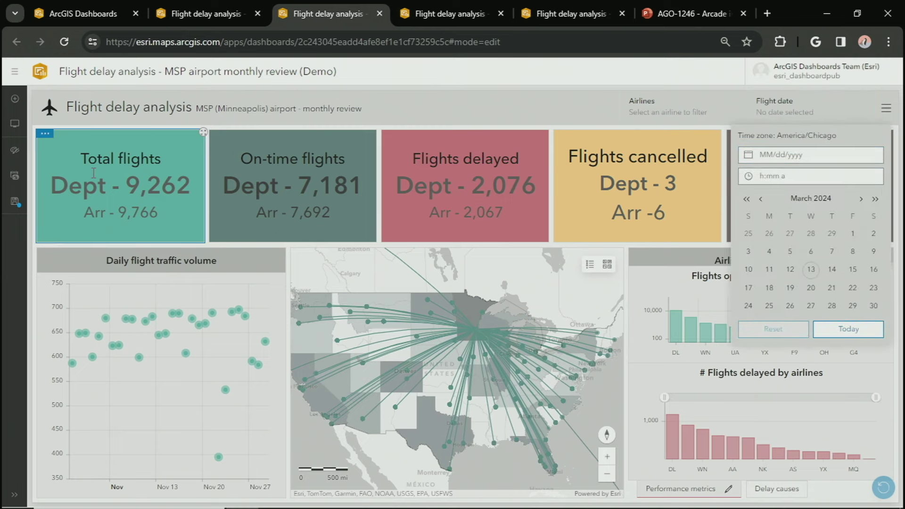
pyautogui.moveTo(97, 182); pyautogui.dragTo(180, 203)
pyautogui.click(180, 204)
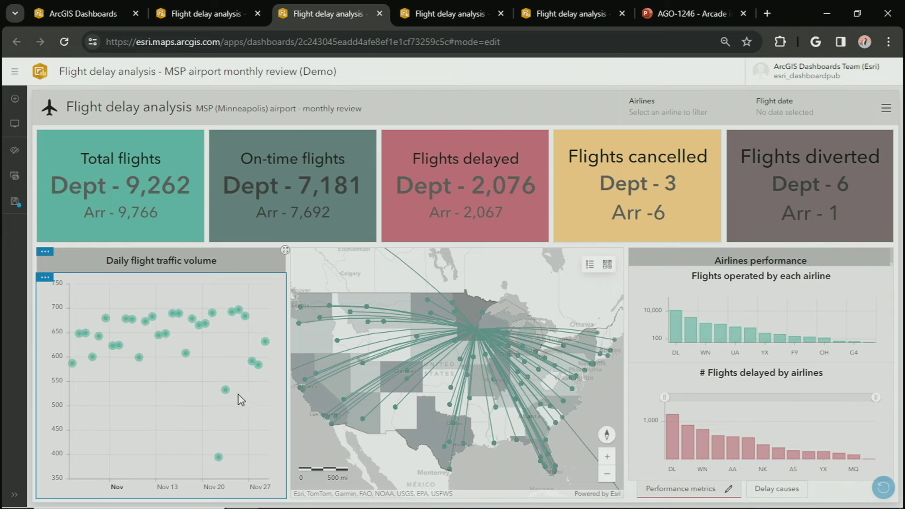
# Check the dashboard's time zone in the Time and Region settings and close them
pyautogui.click(14, 178)
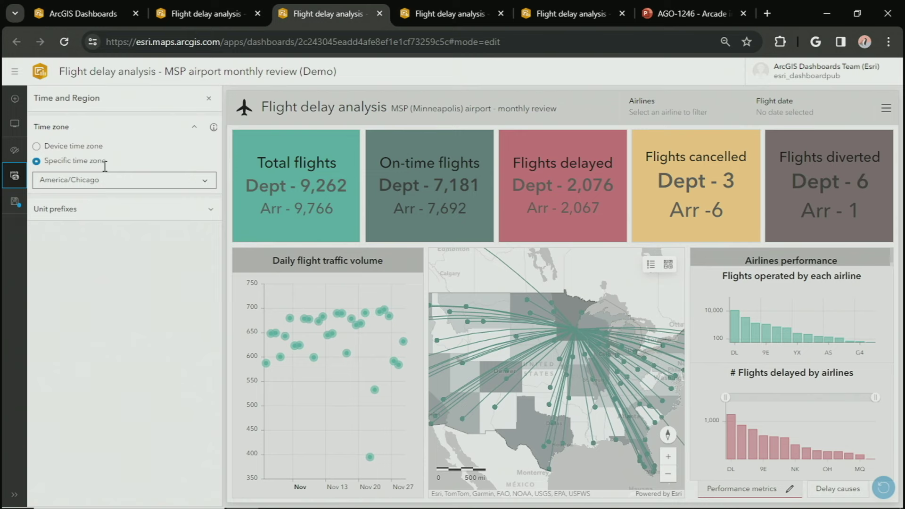
pyautogui.moveTo(338, 244)
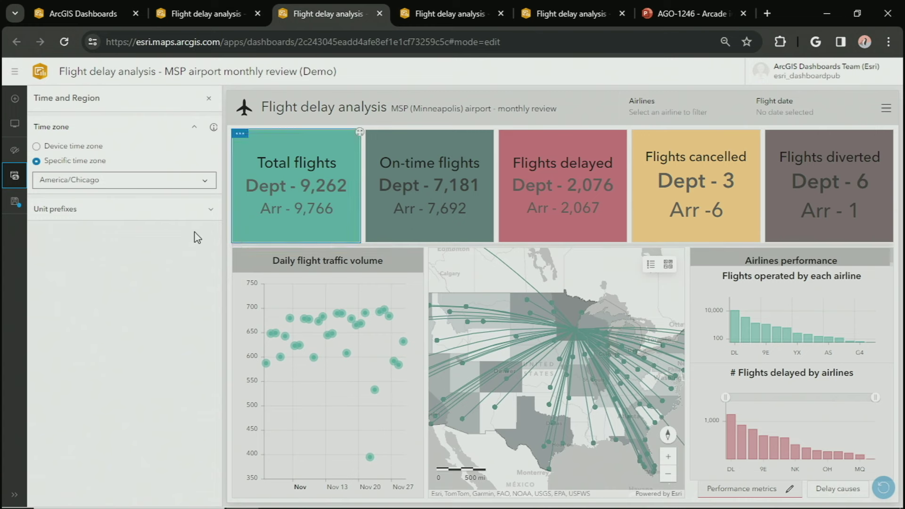
pyautogui.moveTo(383, 197)
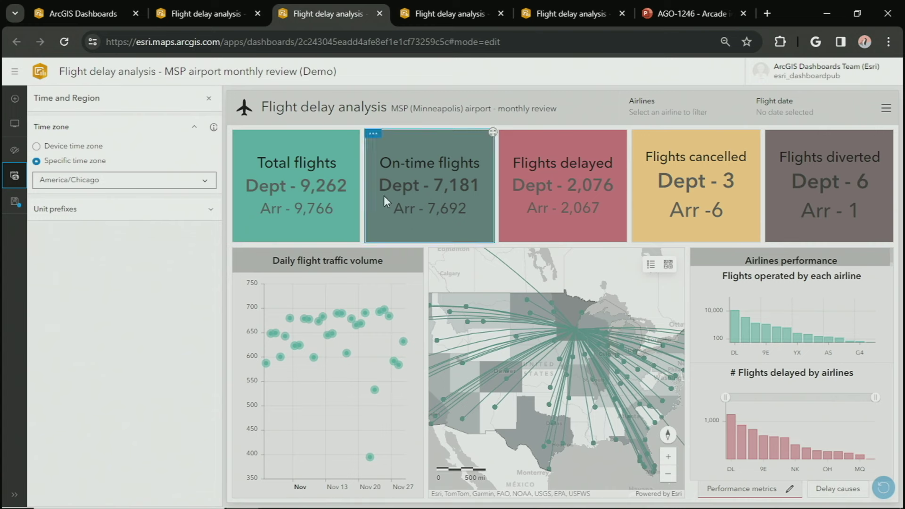
pyautogui.click(209, 98)
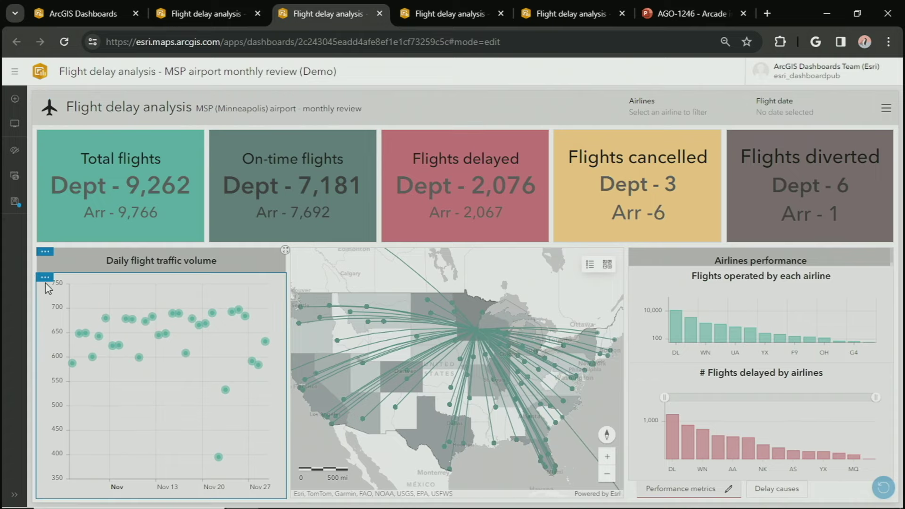
# Open the daily flight traffic chart's configuration and start a new data expression as its layer source
pyautogui.click(46, 299)
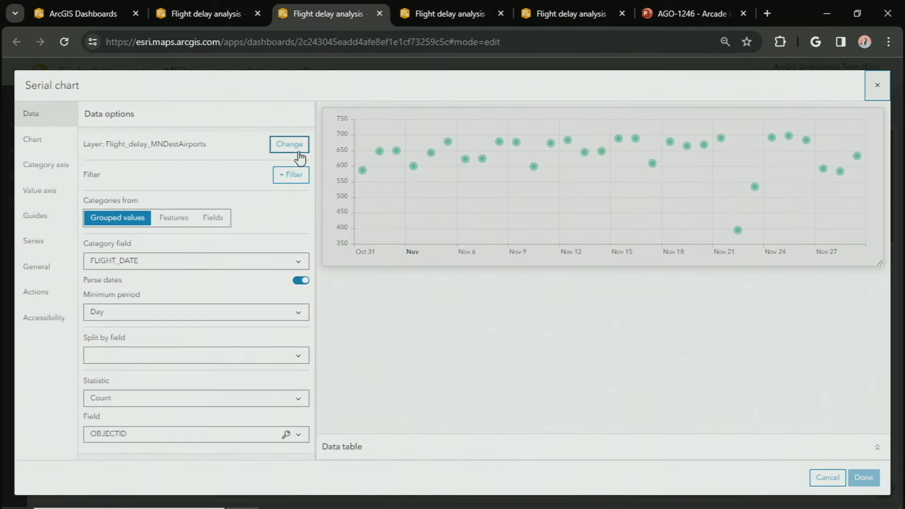
pyautogui.click(298, 152)
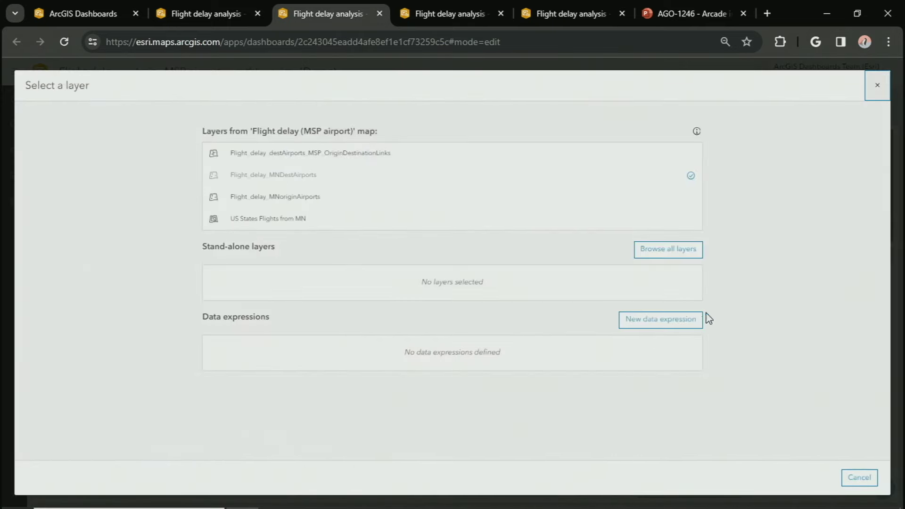
pyautogui.click(680, 319)
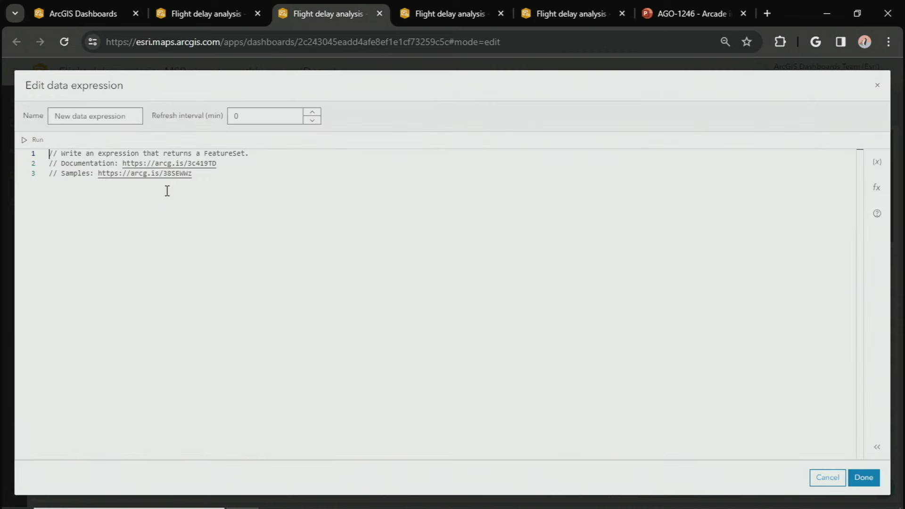
# Replace the default expression text with the whole onTimePerformancebyWeek script from Visual Studio Code
pyautogui.hotkey('alt', 'Tab')
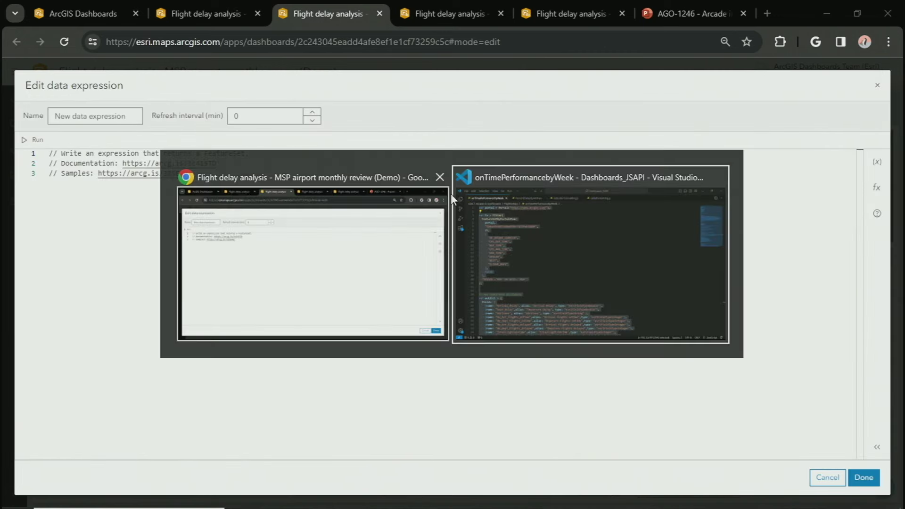
pyautogui.click(544, 226)
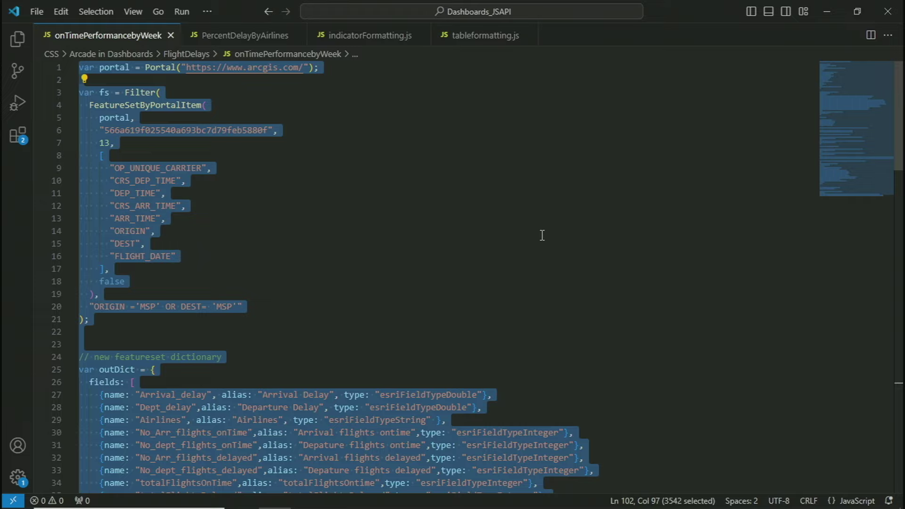
pyautogui.hotkey('alt', 'Tab')
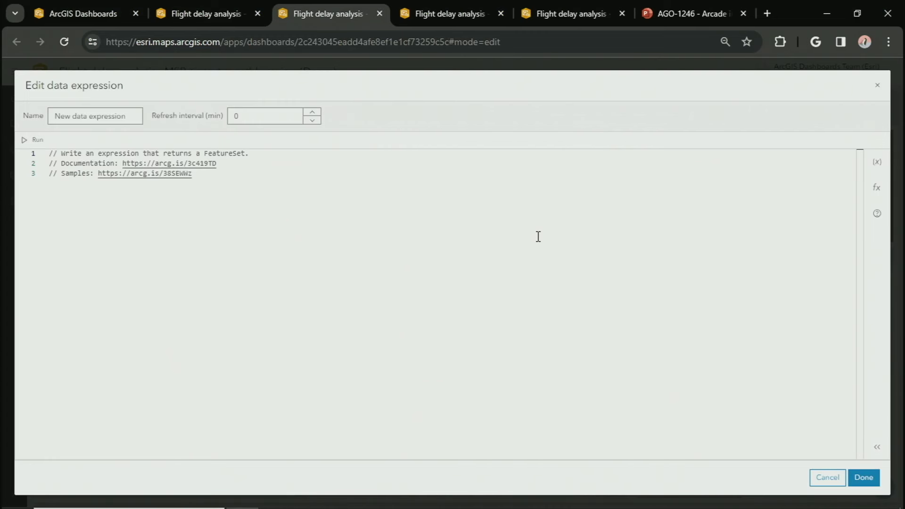
pyautogui.hotkey('ctrl', 'a')
pyautogui.hotkey('ctrl', 'v')
# Comment out the entire script except the Portal and filtered FeatureSetByPortalItem code in lines 1 to 21
pyautogui.hotkey('ctrl', 'a')
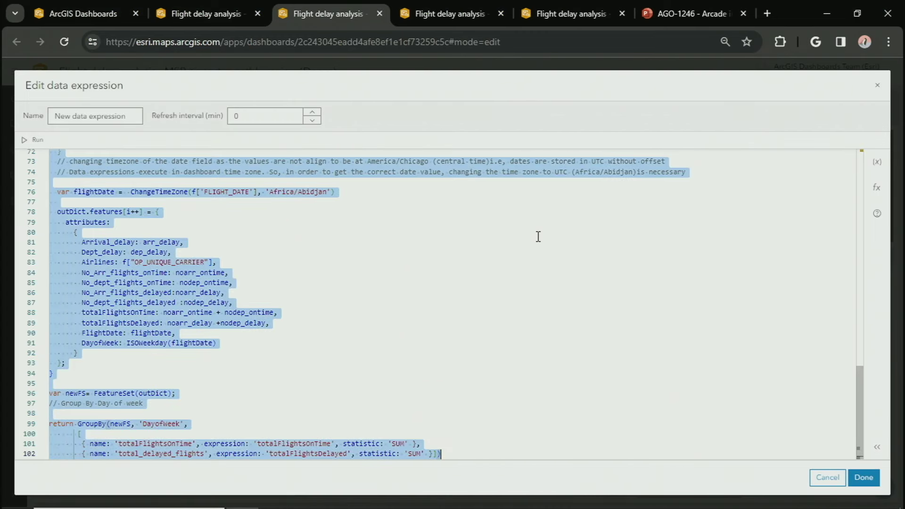
pyautogui.scroll(15, 210, 310)
pyautogui.click(206, 305)
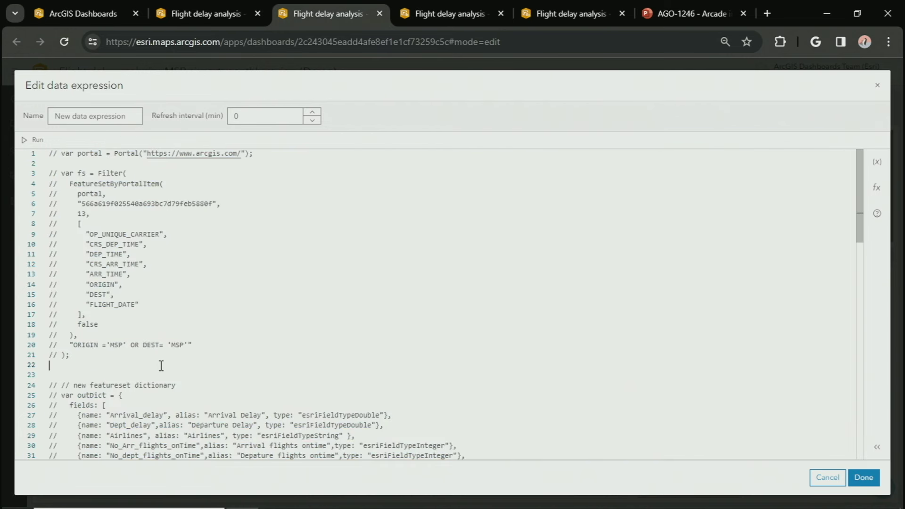
pyautogui.moveTo(162, 365); pyautogui.dragTo(2, 140)
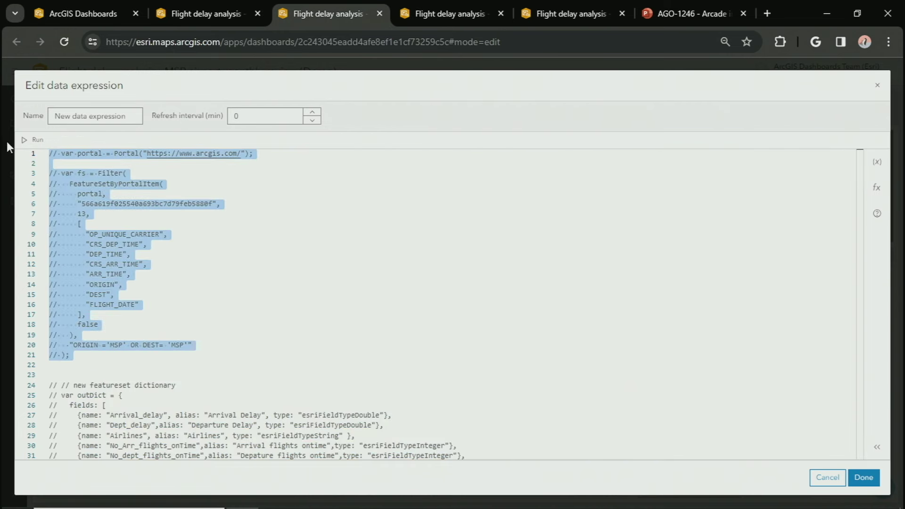
pyautogui.hotkey('ctrl', '/')
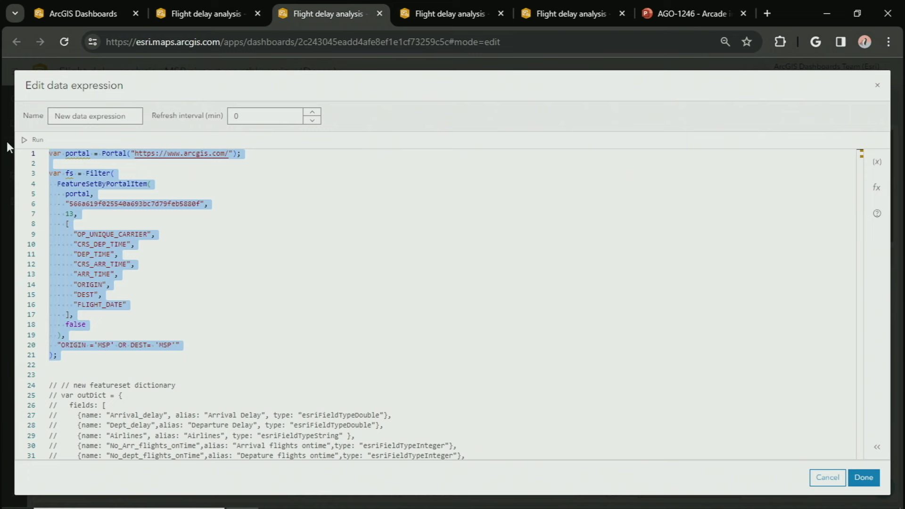
# Examine the FeatureSetByPortalItem call's portal, portal URL, item ID and layer index arguments
pyautogui.click(118, 186)
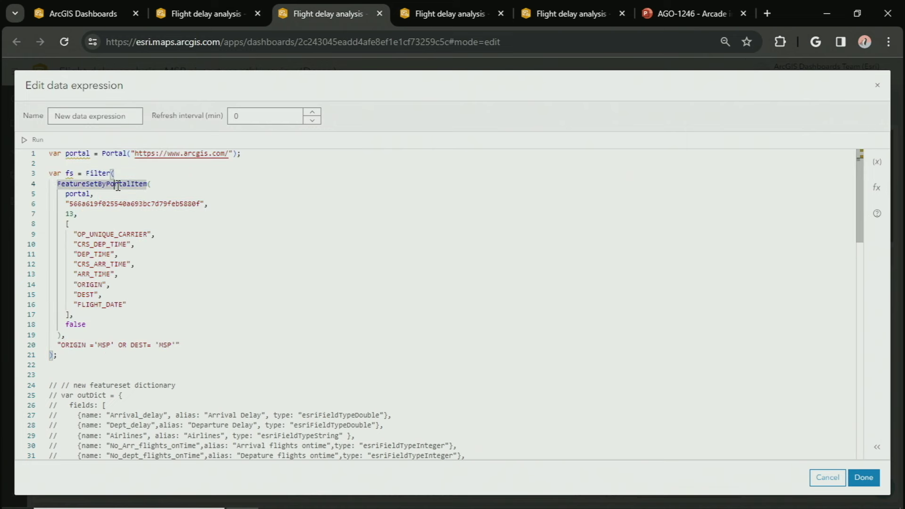
pyautogui.click(79, 193)
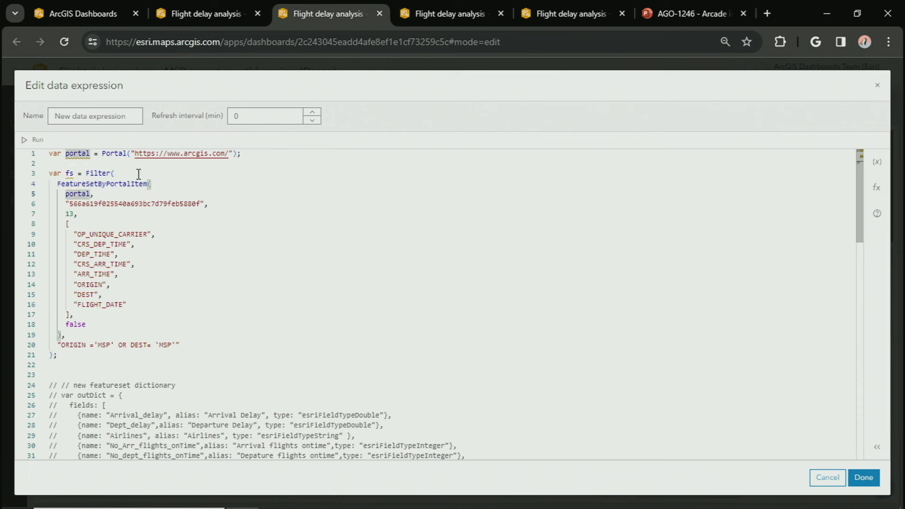
pyautogui.doubleClick(206, 154)
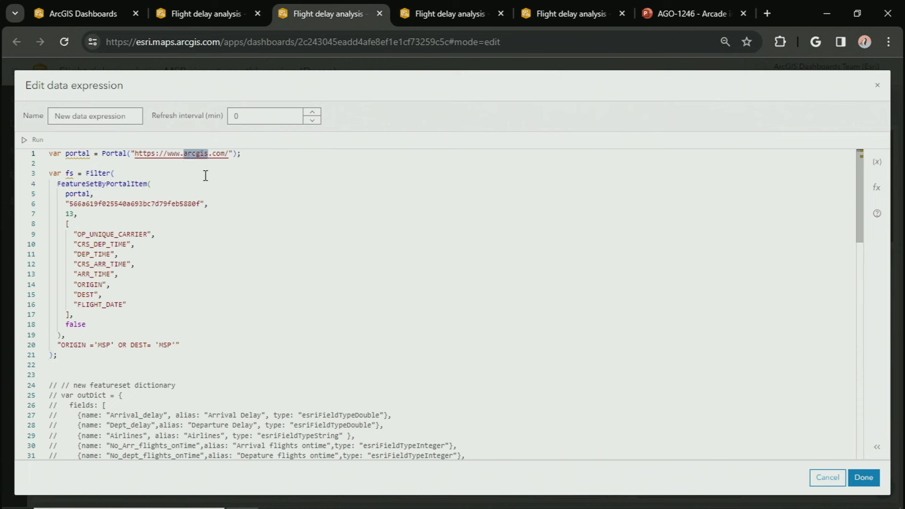
pyautogui.doubleClick(112, 205)
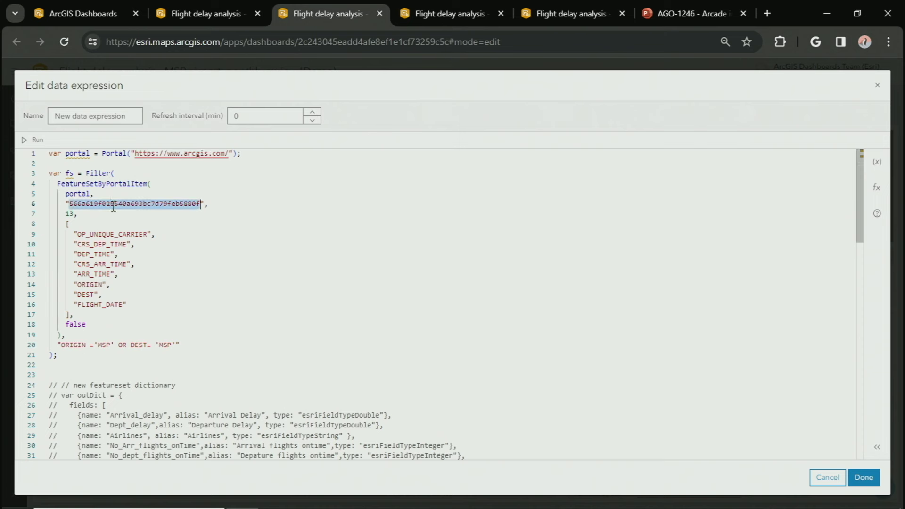
pyautogui.click(71, 214)
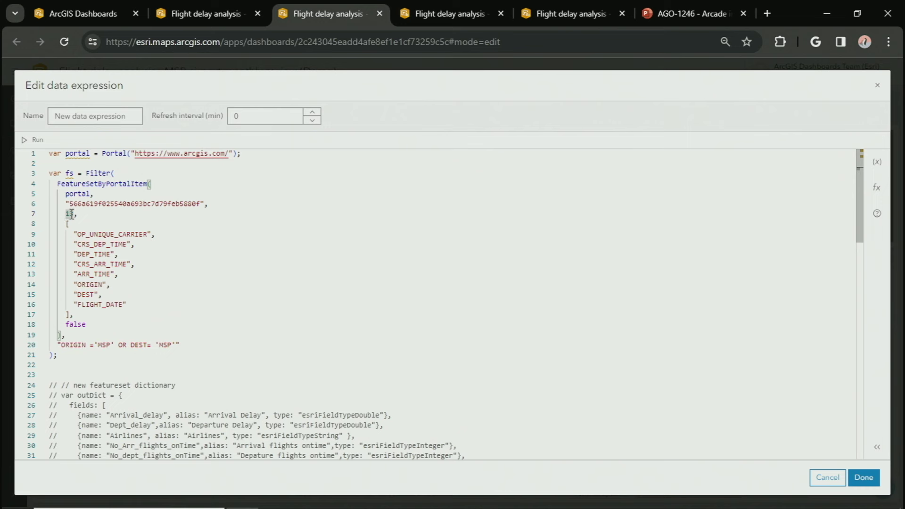
# Examine the list of requested fields in lines 8 to 17 and the geometry argument on line 18
pyautogui.scroll(-1, 87, 261)
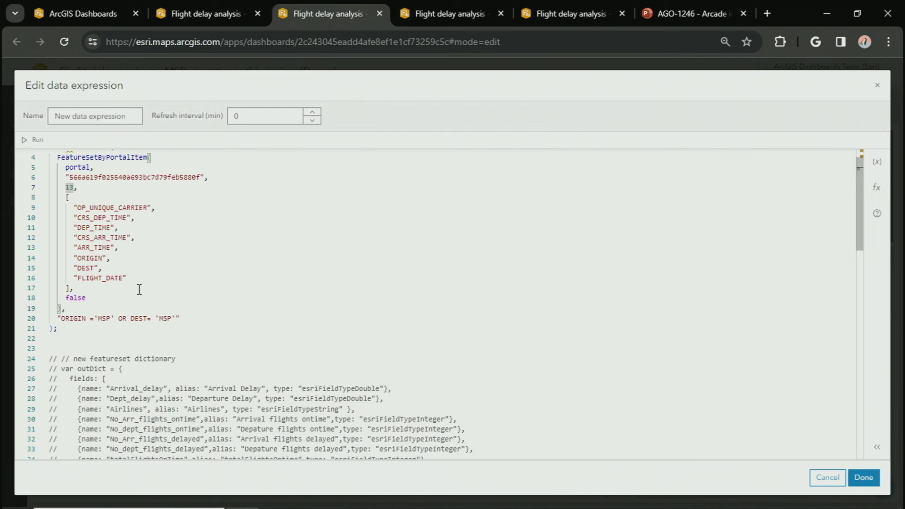
pyautogui.click(124, 286)
pyautogui.moveTo(124, 286); pyautogui.dragTo(53, 197)
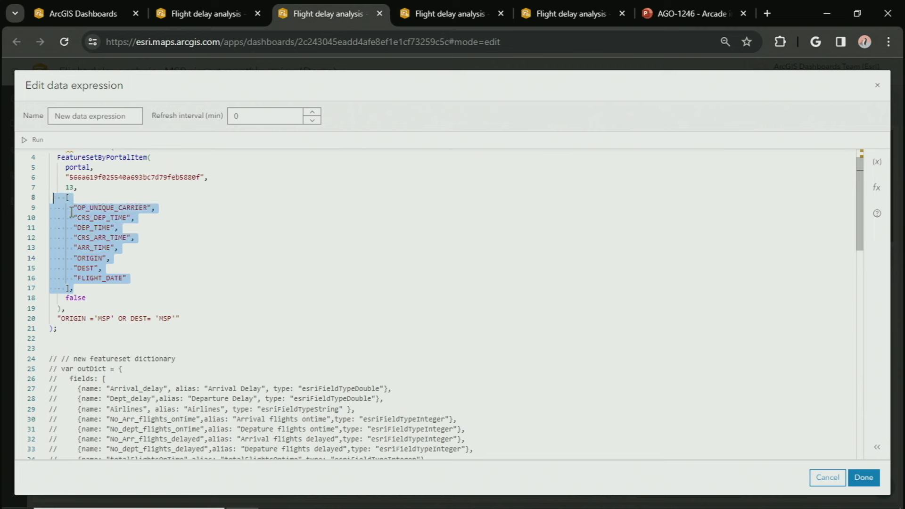
pyautogui.click(88, 272)
pyautogui.click(85, 289)
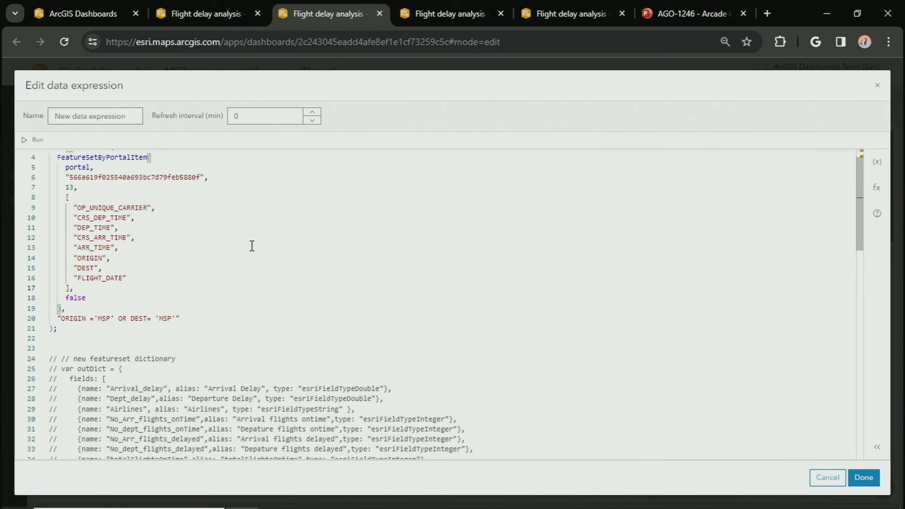
pyautogui.scroll(-1, 252, 245)
pyautogui.doubleClick(77, 271)
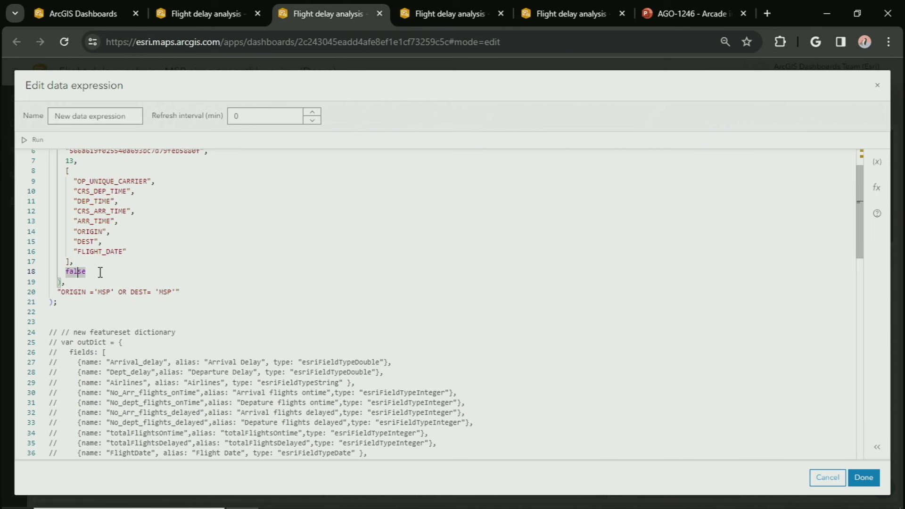
# Examine the Filter function and its MSP origin-or-destination clause, down to the commented-out featureset dictionary
pyautogui.scroll(1, 162, 269)
pyautogui.scroll(1, 165, 272)
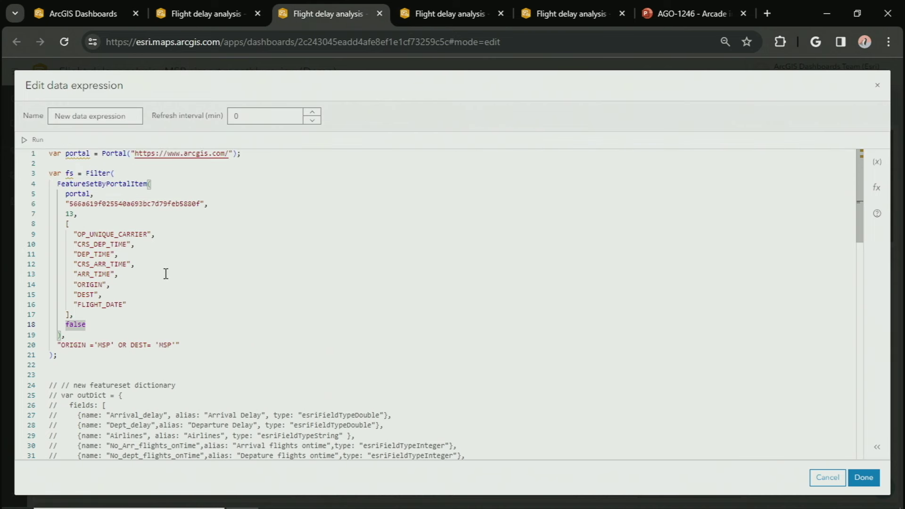
pyautogui.doubleClick(96, 174)
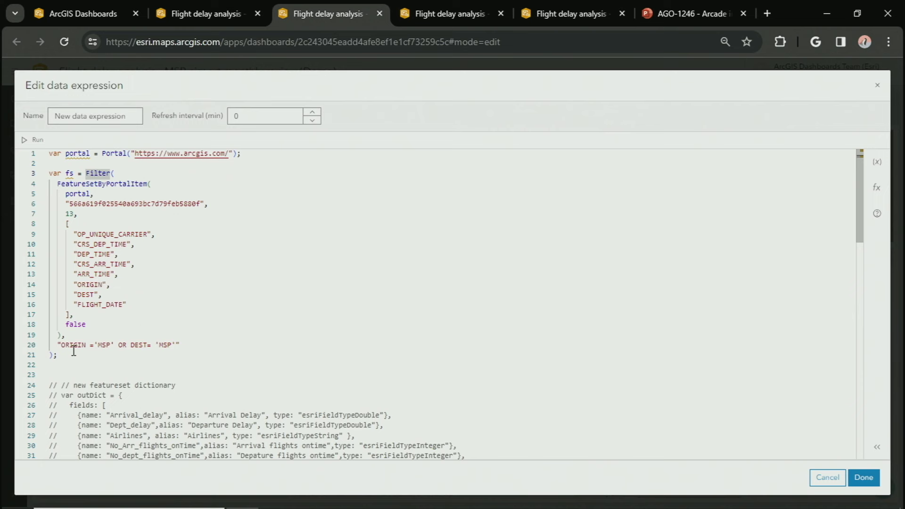
pyautogui.click(168, 345)
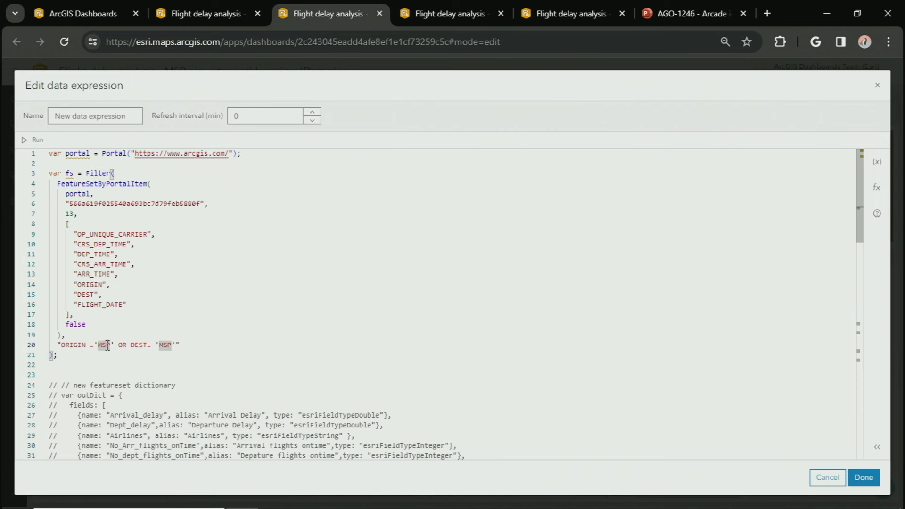
pyautogui.click(318, 324)
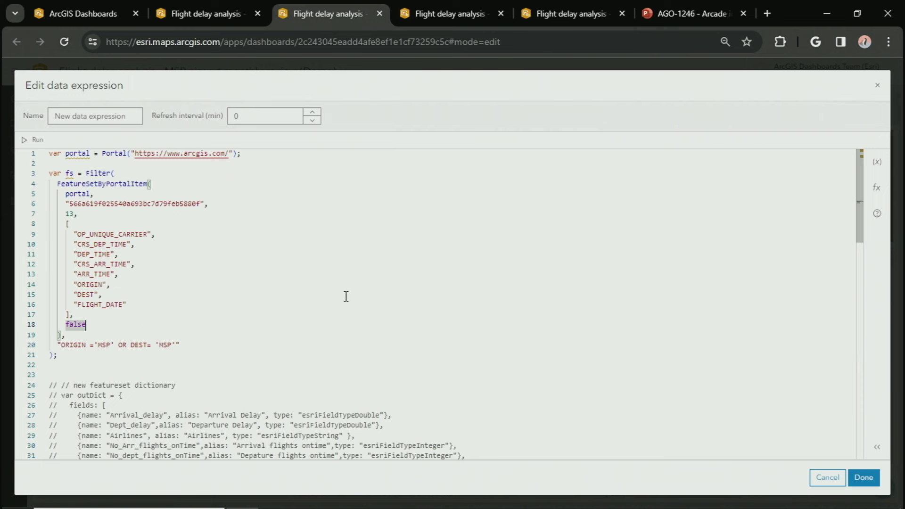
pyautogui.scroll(-1, 346, 296)
pyautogui.scroll(-3, 346, 296)
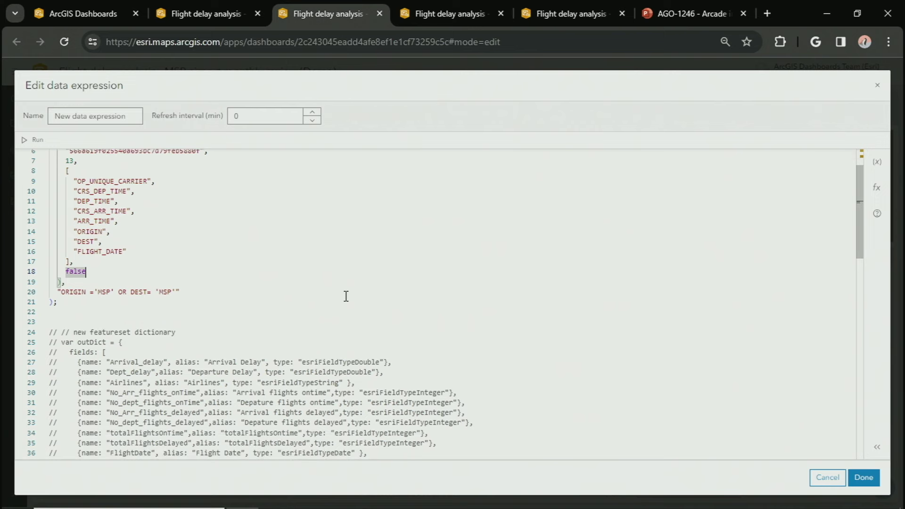
# Uncomment the new featureset dictionary, outDict, in lines 24 to 41
pyautogui.moveTo(107, 450); pyautogui.dragTo(30, 284)
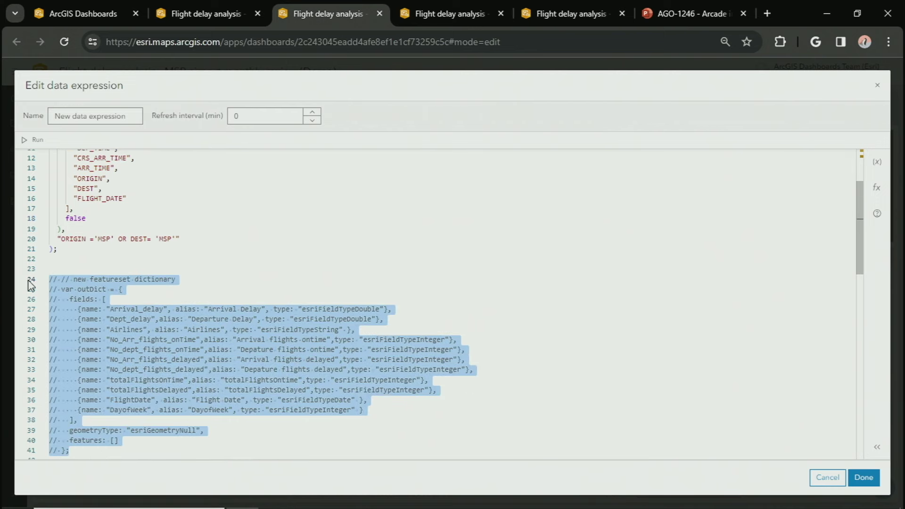
pyautogui.hotkey('ctrl', '/')
pyautogui.click(185, 309)
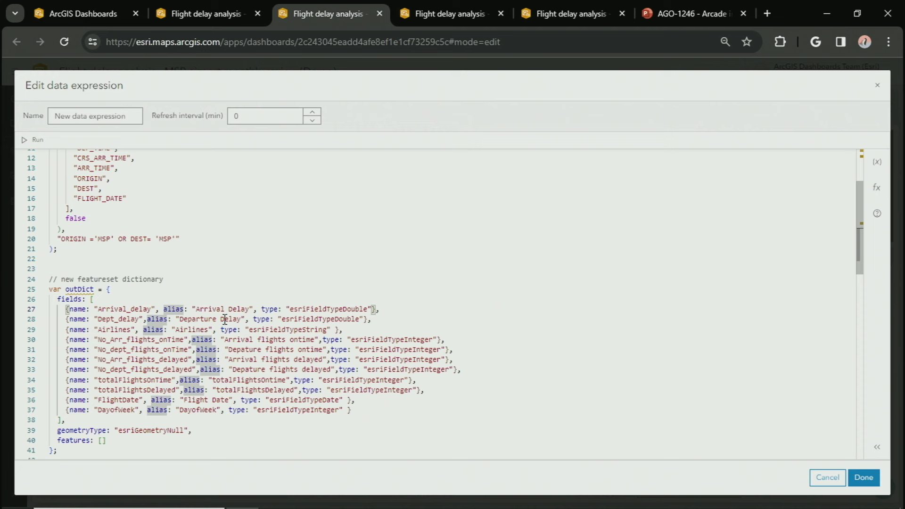
# Examine the outDict field definitions in lines 27 to 37, from the on-time and delayed flight counts down to DayofWeek
pyautogui.click(127, 342)
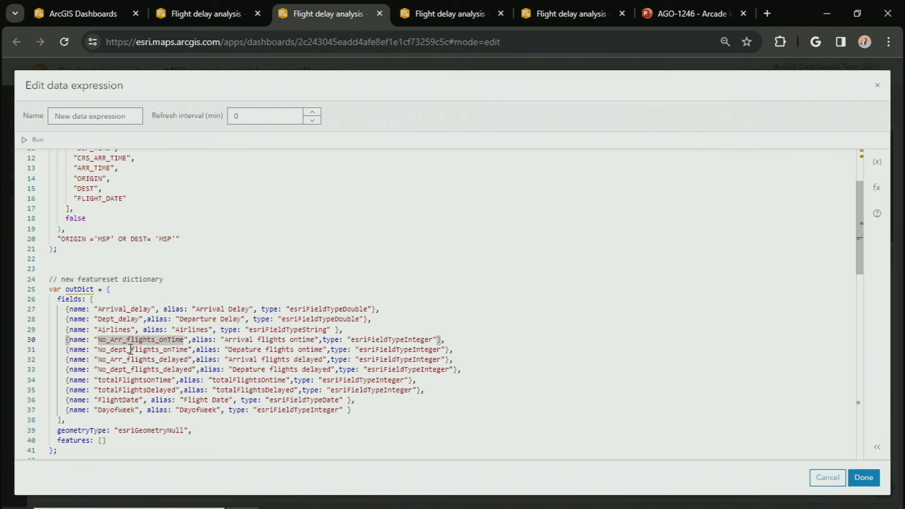
pyautogui.press('Down')
pyautogui.press('Down')
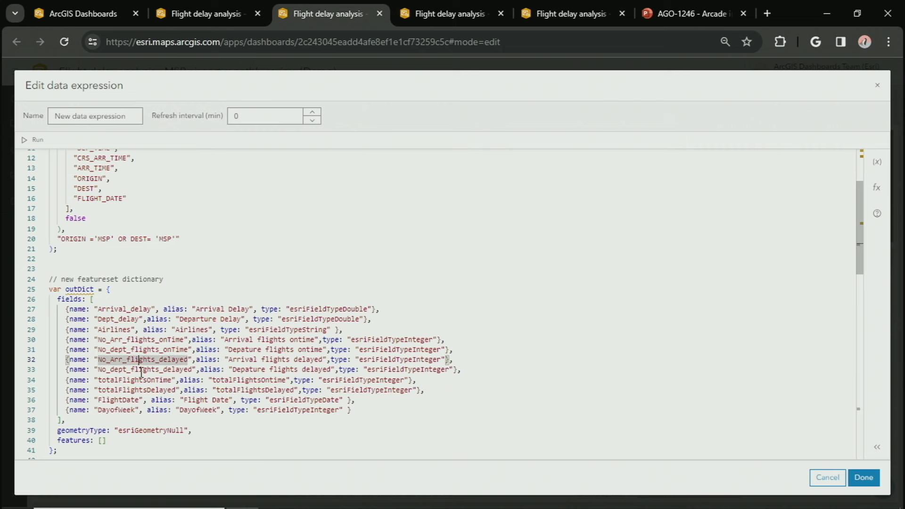
pyautogui.scroll(-1, 142, 372)
pyautogui.click(111, 382)
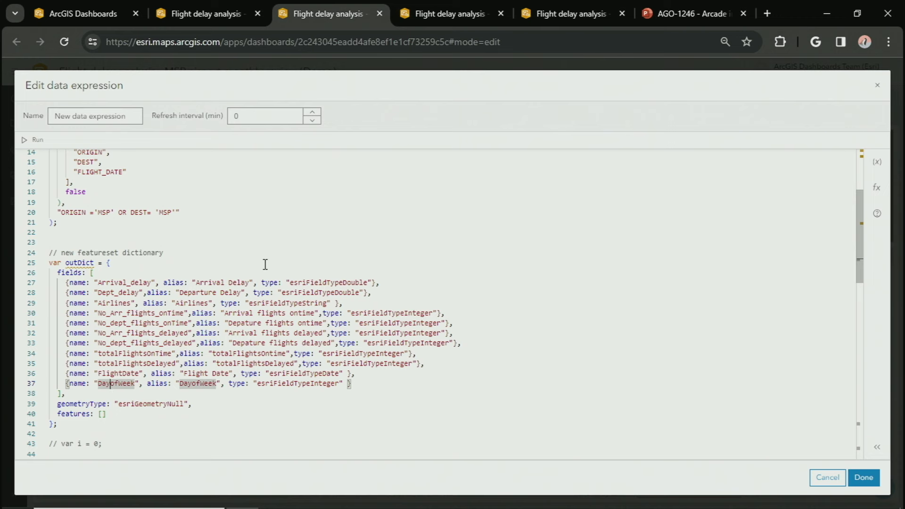
pyautogui.scroll(-1, 268, 252)
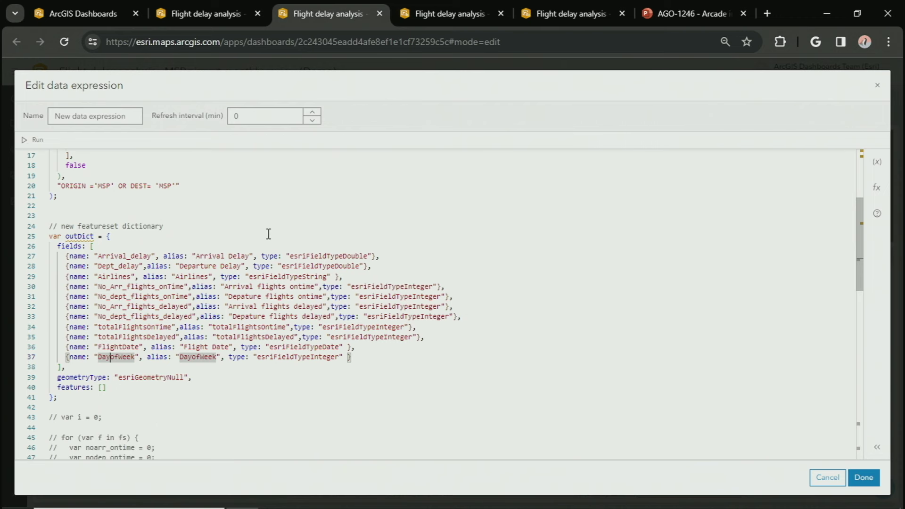
pyautogui.scroll(-1, 217, 302)
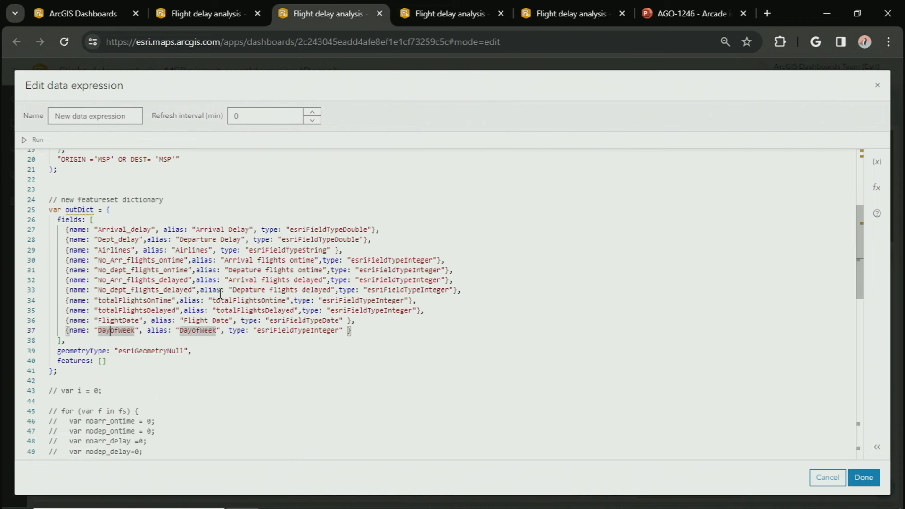
# Examine the geometryType and empty features entries of outDict in lines 39 and 40
pyautogui.scroll(-1, 220, 295)
pyautogui.click(92, 325)
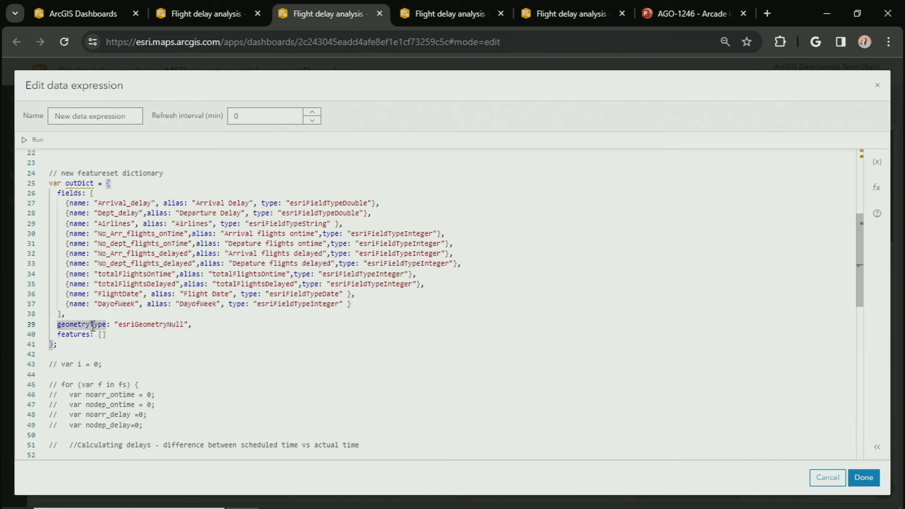
pyautogui.click(146, 329)
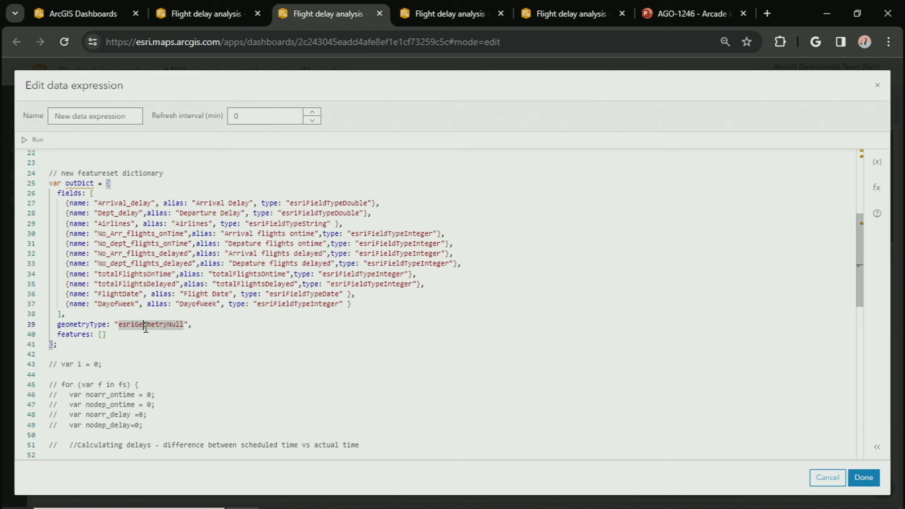
pyautogui.scroll(-1, 153, 282)
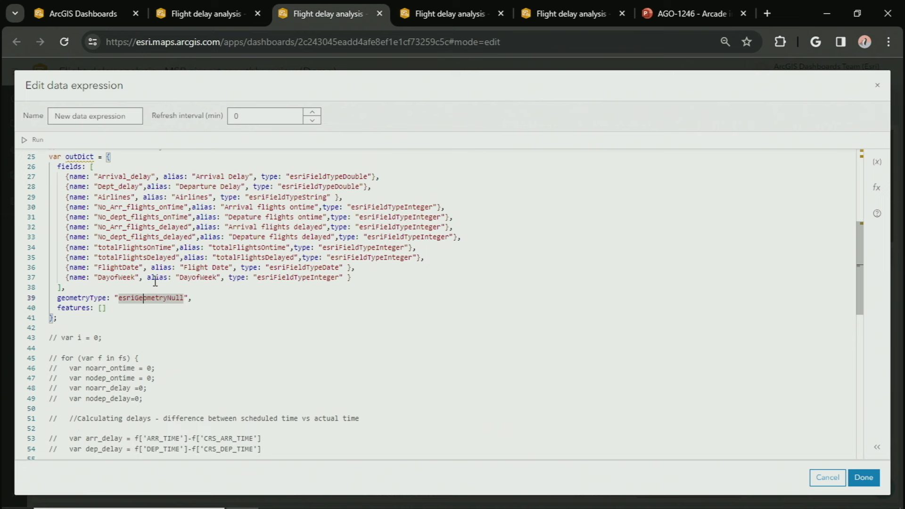
pyautogui.click(75, 309)
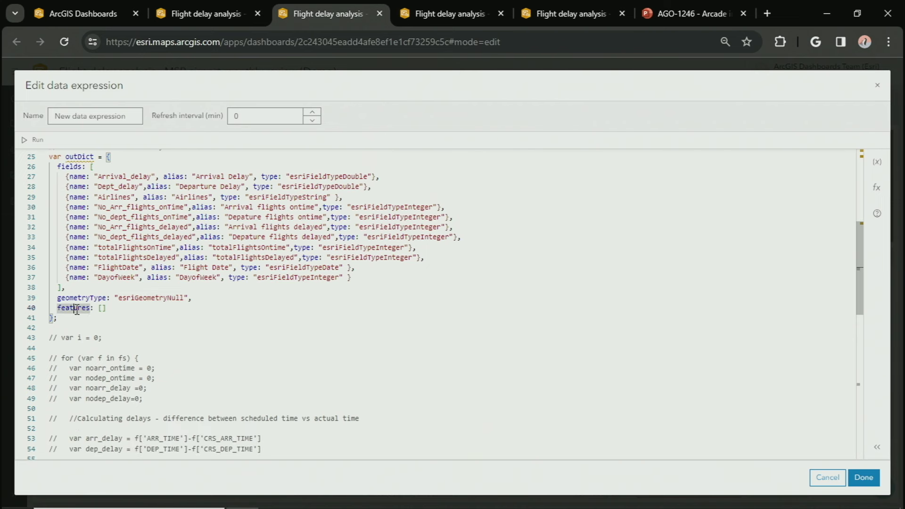
pyautogui.click(132, 309)
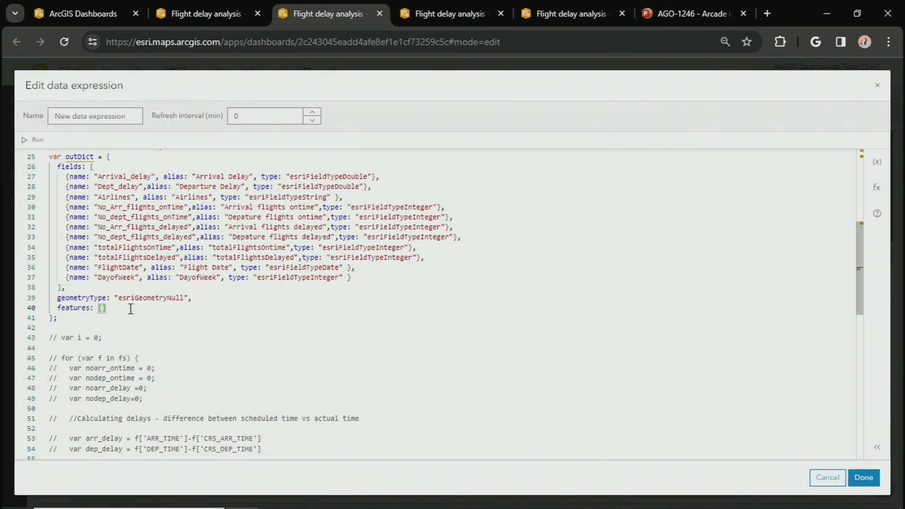
# Uncomment the counter variable i on line 43 and the entire for loop over fs that follows it
pyautogui.scroll(-1, 121, 300)
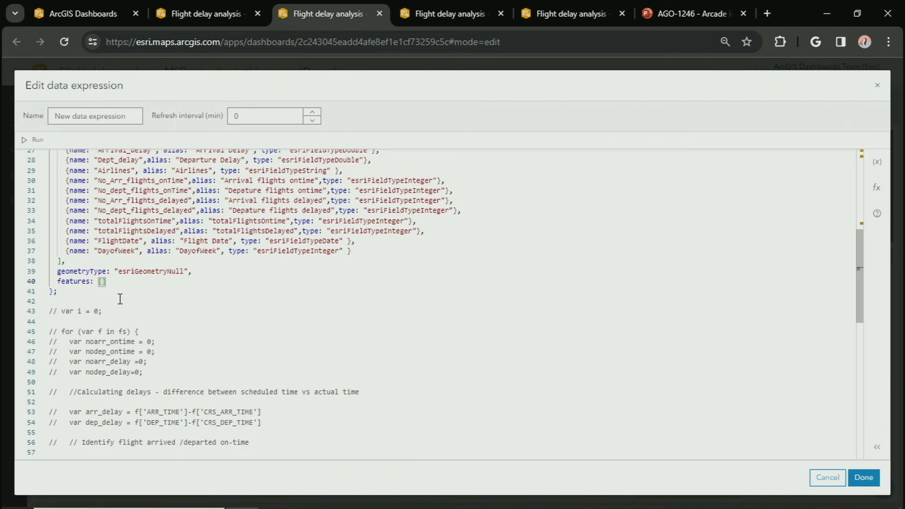
pyautogui.scroll(-1, 94, 297)
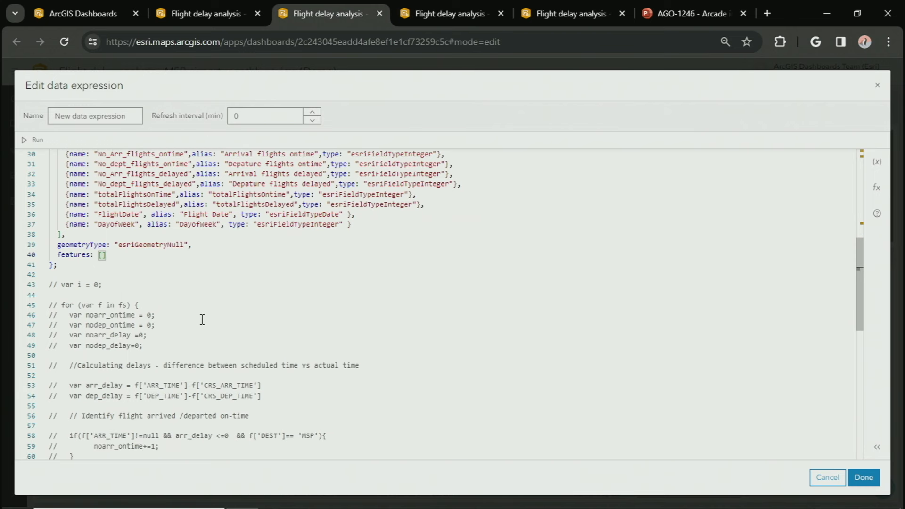
pyautogui.scroll(-7, 253, 303)
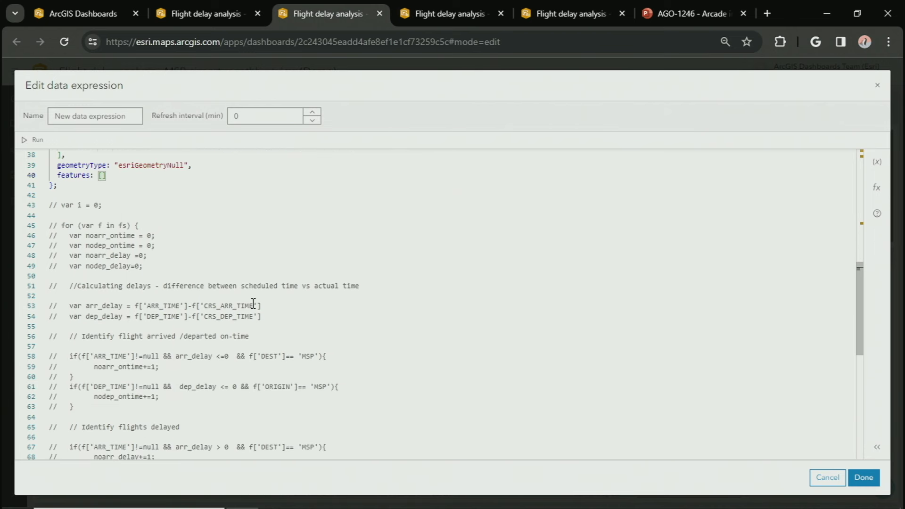
pyautogui.scroll(-7, 253, 303)
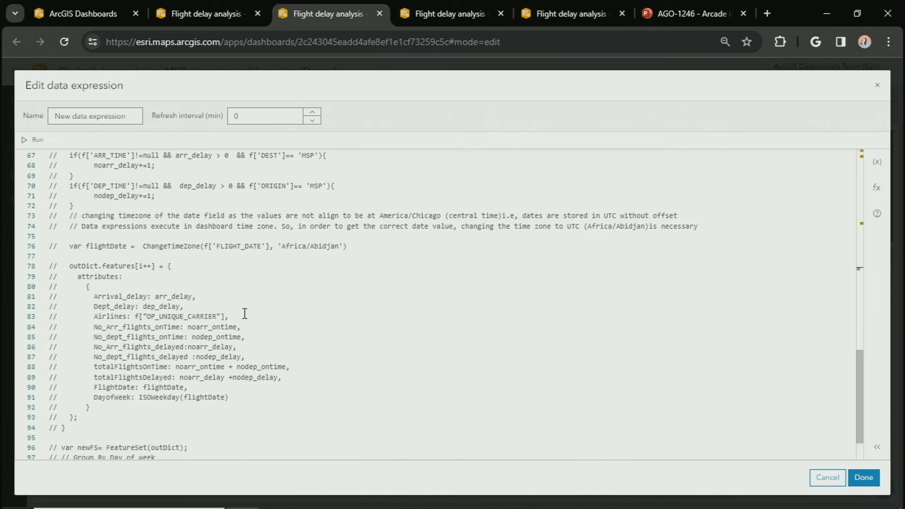
pyautogui.moveTo(94, 377); pyautogui.dragTo(69, 354)
pyautogui.moveTo(44, 312); pyautogui.dragTo(29, 249)
pyautogui.hotkey('ctrl', '/')
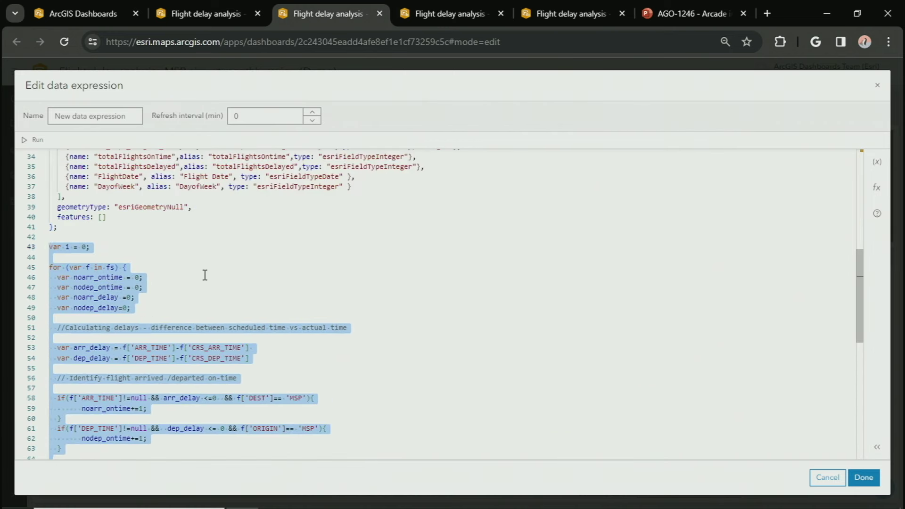
pyautogui.click(205, 274)
# Examine the for loop header and the four on-time and delay counter variables in lines 45 to 49
pyautogui.scroll(-1, 278, 246)
pyautogui.scroll(-2, 278, 245)
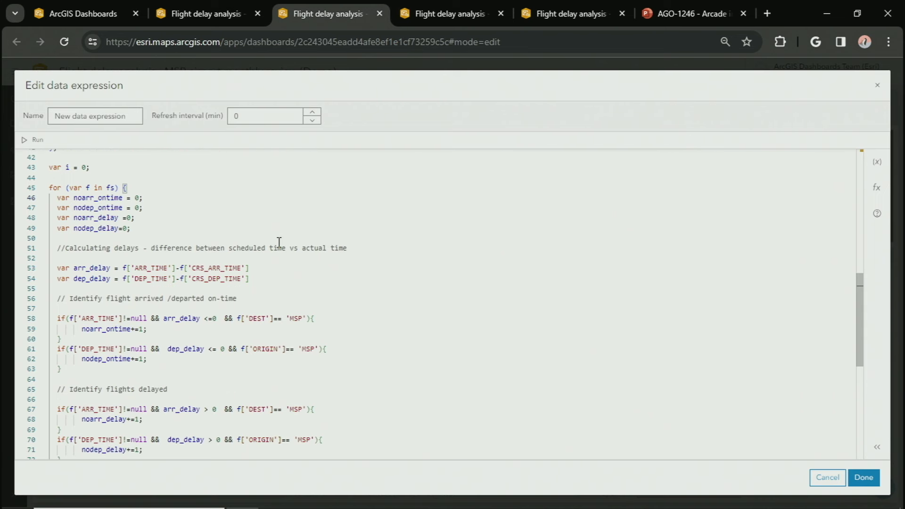
pyautogui.click(87, 189)
pyautogui.click(112, 188)
pyautogui.click(105, 198)
pyautogui.click(105, 208)
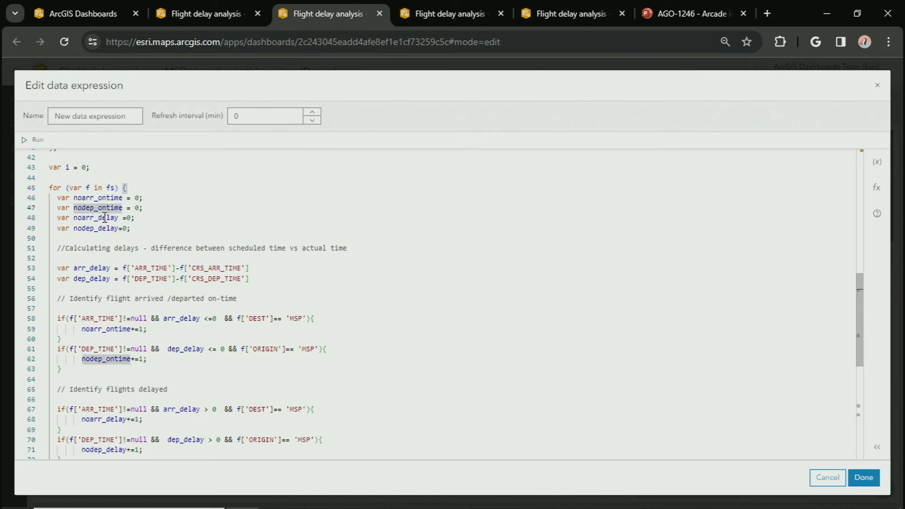
pyautogui.click(105, 217)
pyautogui.click(107, 228)
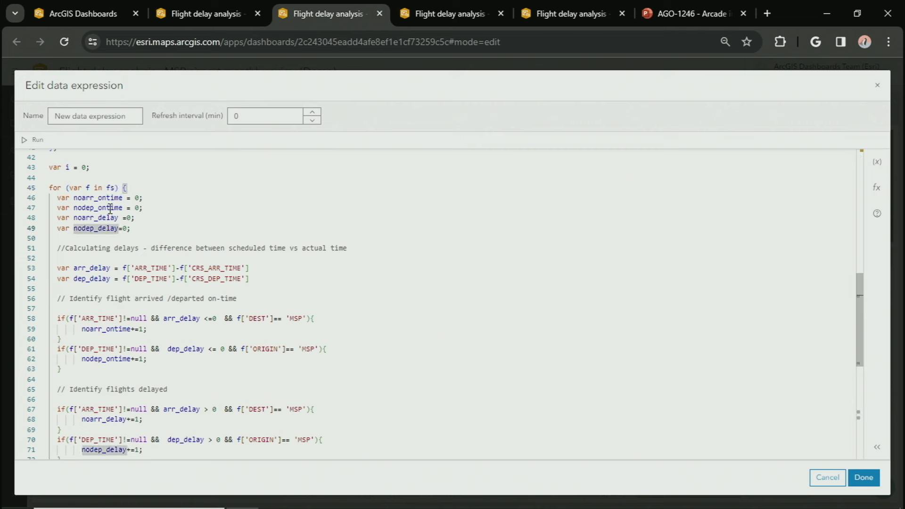
pyautogui.click(110, 217)
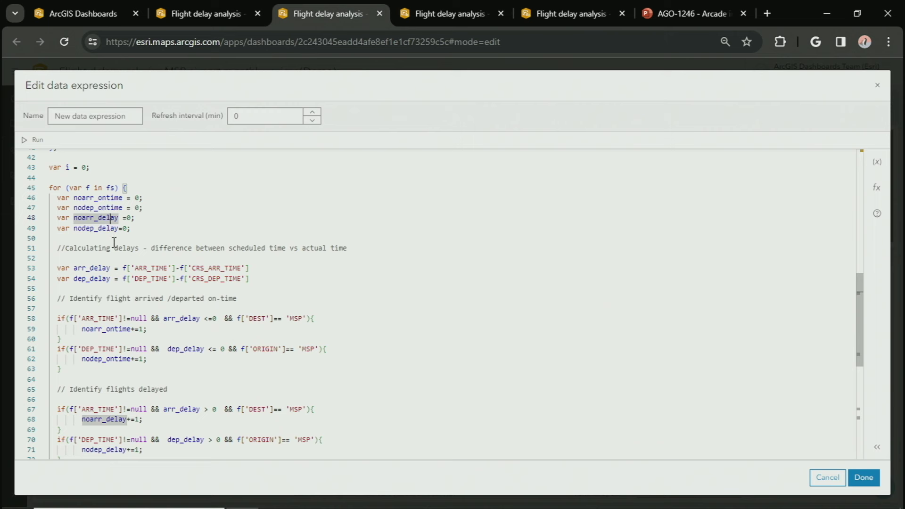
# Examine the arr_delay and dep_delay calculations and the on-time arrival and departure conditions in lines 53 to 63
pyautogui.click(102, 268)
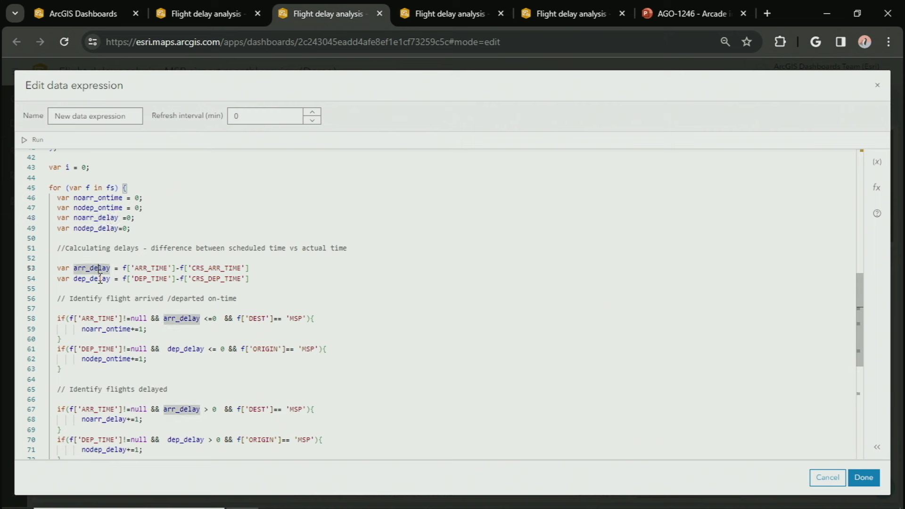
pyautogui.click(100, 278)
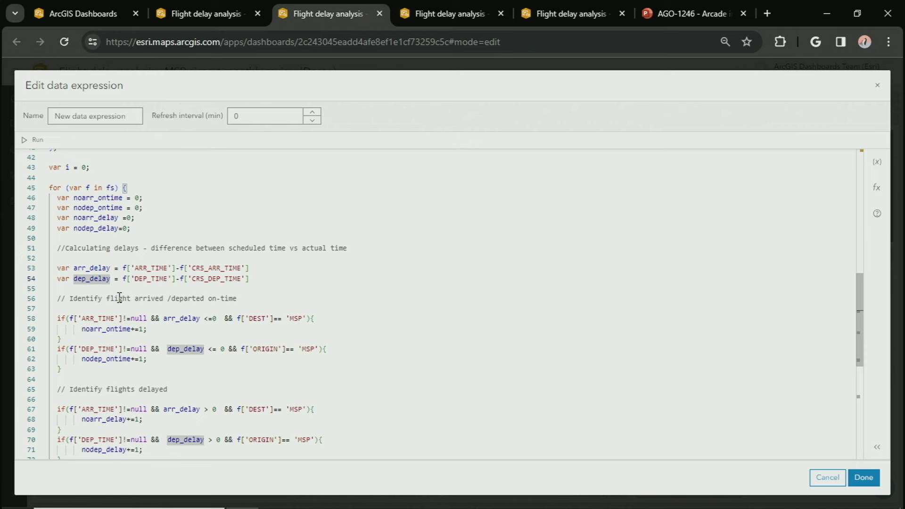
pyautogui.click(110, 328)
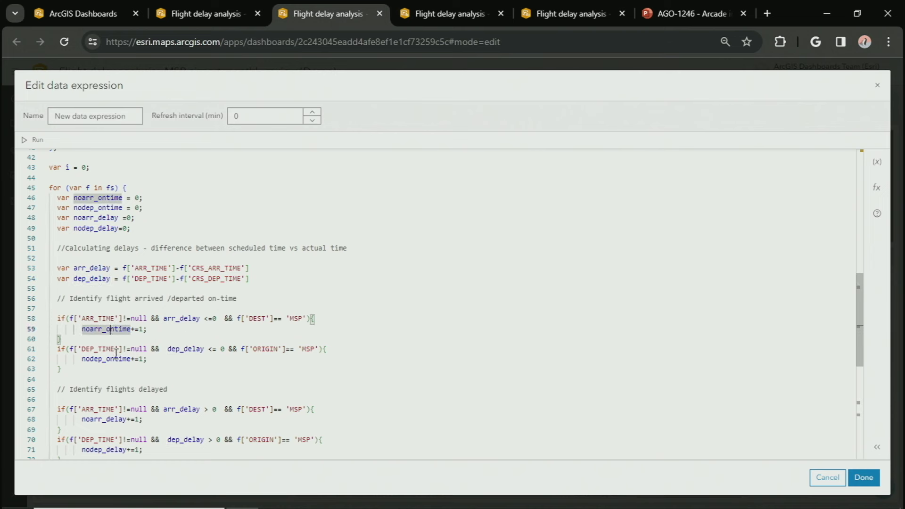
pyautogui.click(119, 360)
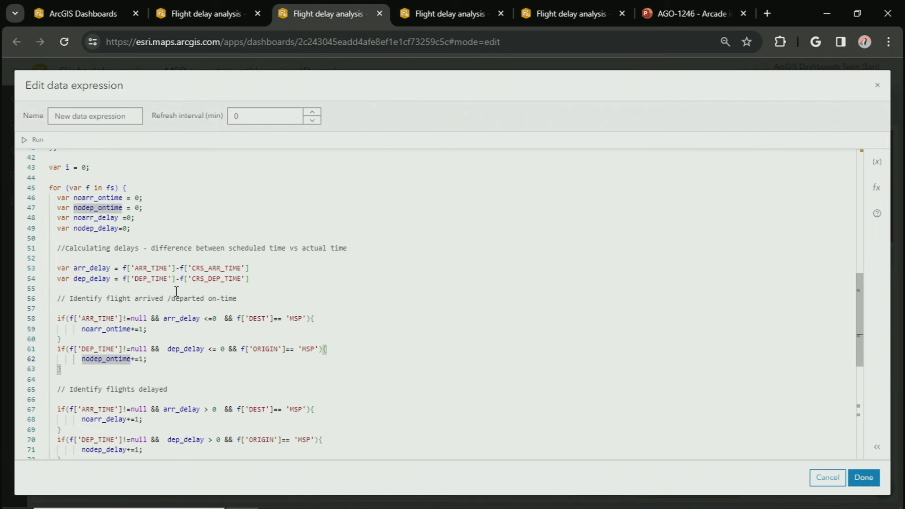
# Examine the delayed-flight conditions and their noarr_delay and nodep_delay increments in lines 65 to 72
pyautogui.scroll(-3, 176, 291)
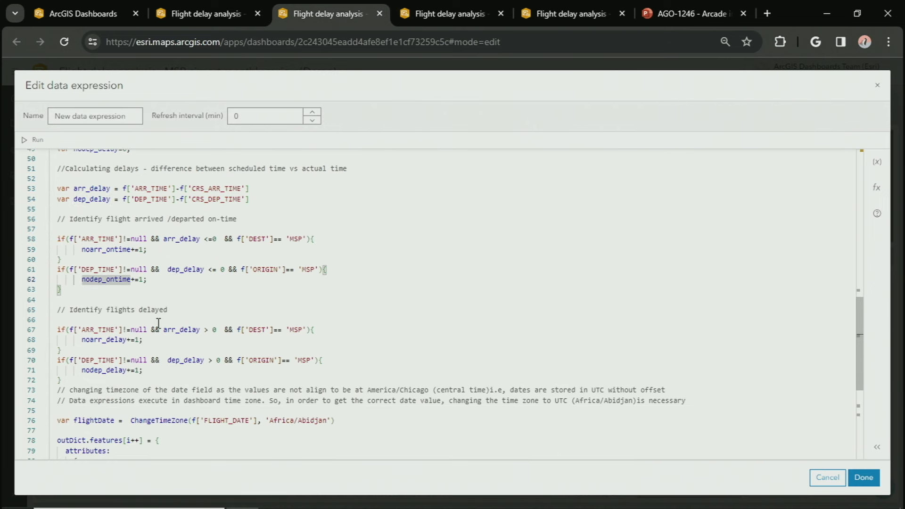
pyautogui.click(206, 311)
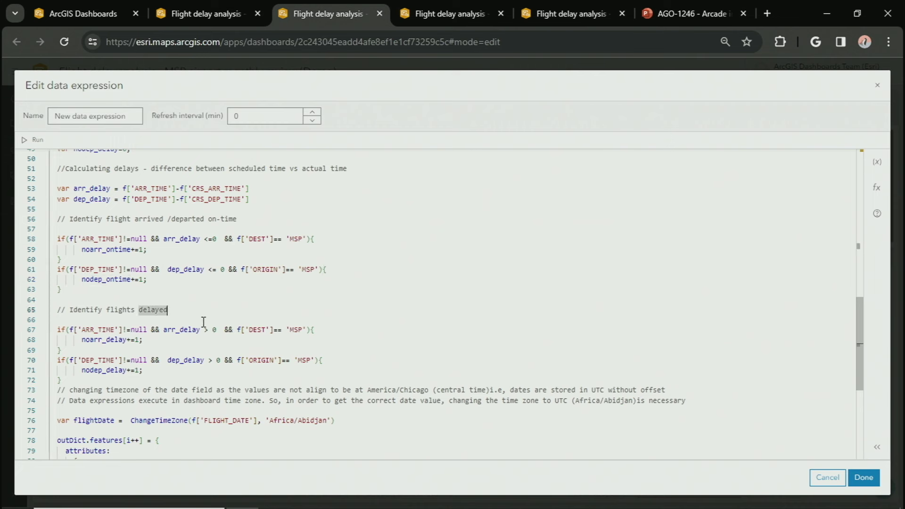
pyautogui.moveTo(176, 328); pyautogui.dragTo(219, 330)
pyautogui.click(188, 350)
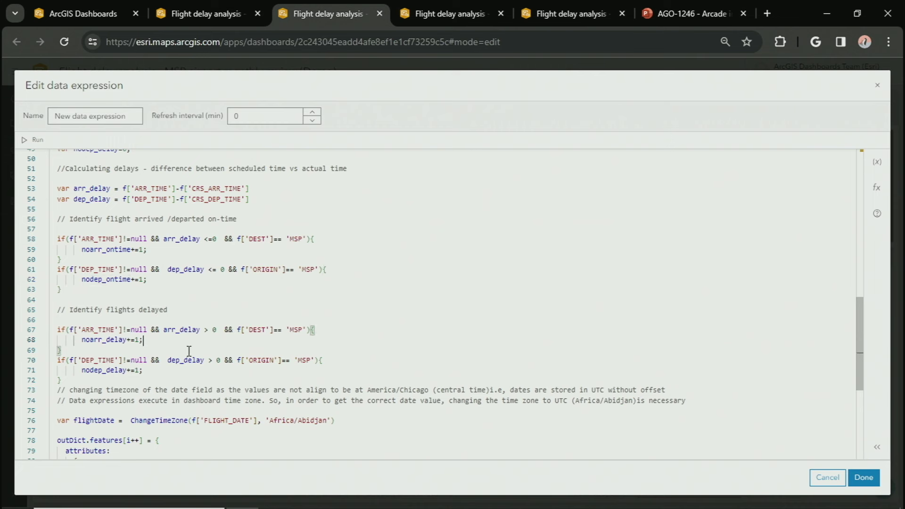
pyautogui.click(121, 340)
pyautogui.click(124, 370)
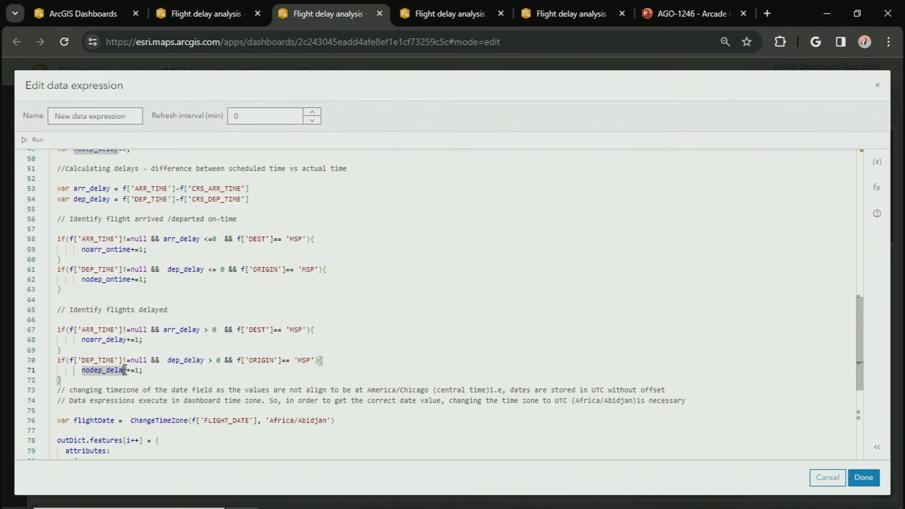
pyautogui.click(159, 370)
# Examine the flightDate variable on line 76 and its ChangeTimeZone function with the FLIGHT_DATE and 'Africa/Abidjan' arguments
pyautogui.scroll(-2, 189, 305)
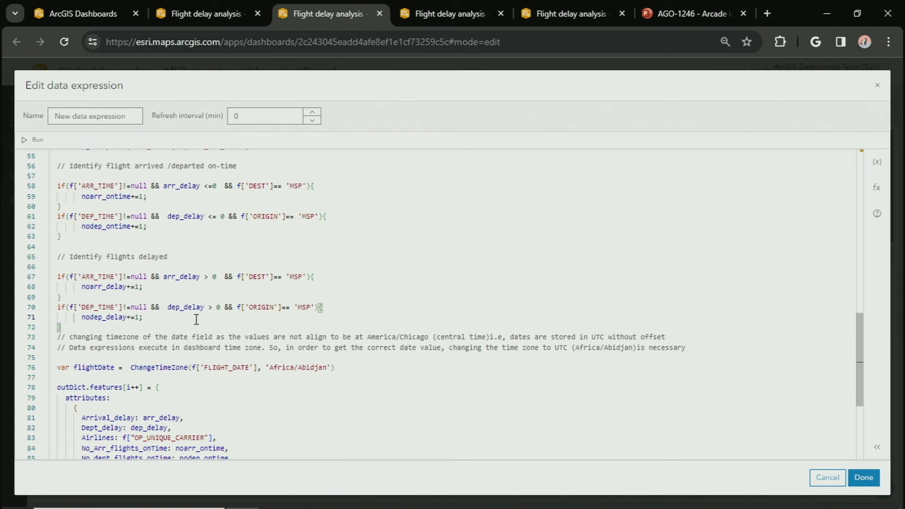
pyautogui.scroll(-1, 196, 320)
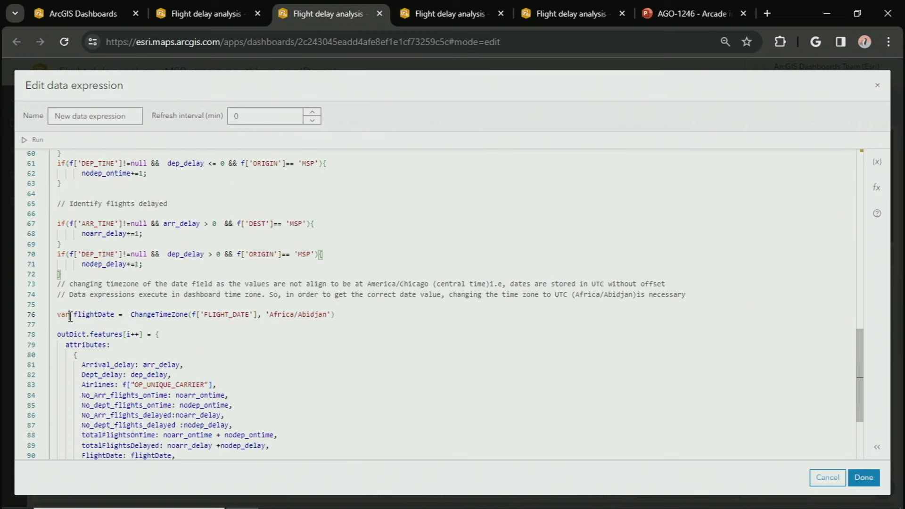
pyautogui.moveTo(70, 316); pyautogui.dragTo(193, 314)
pyautogui.click(176, 315)
pyautogui.doubleClick(176, 315)
pyautogui.doubleClick(215, 315)
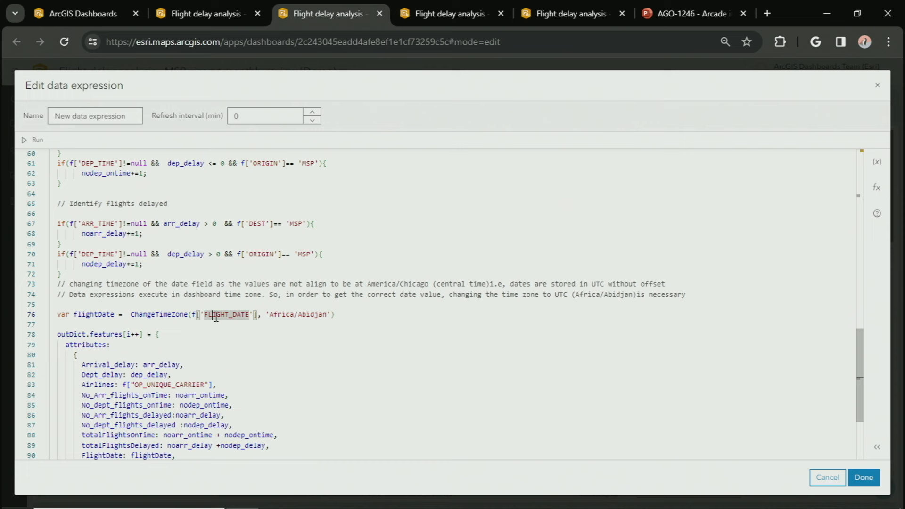
pyautogui.doubleClick(152, 314)
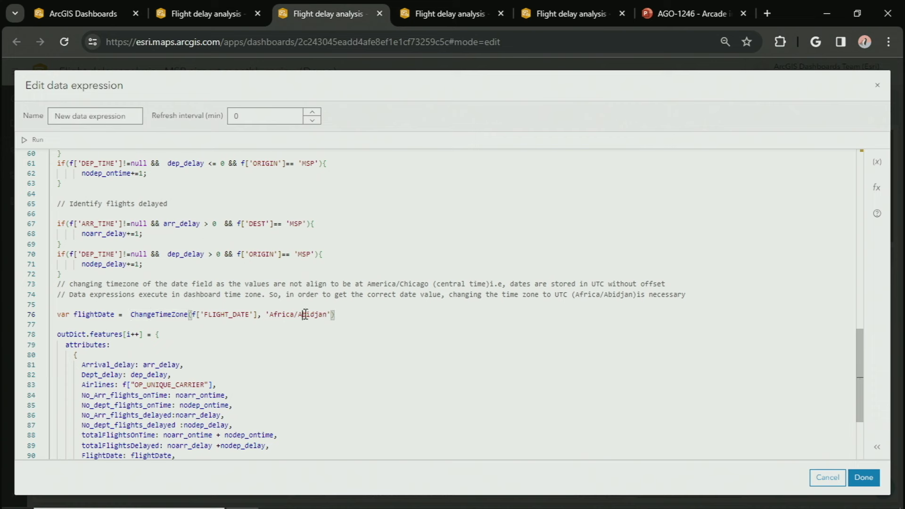
pyautogui.doubleClick(305, 314)
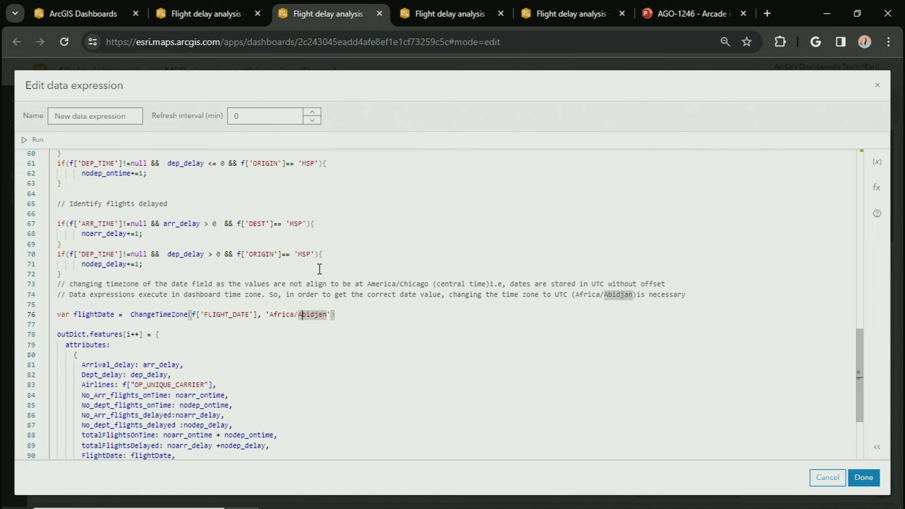
pyautogui.doubleClick(134, 313)
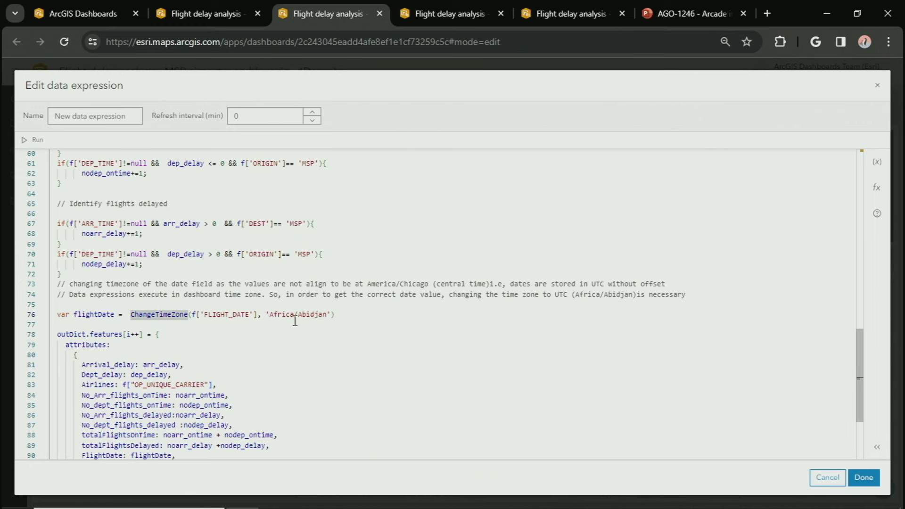
# Examine the outDict.features attributes block in lines 78 to 93, including its on-time and delayed flight totals
pyautogui.scroll(-1, 288, 346)
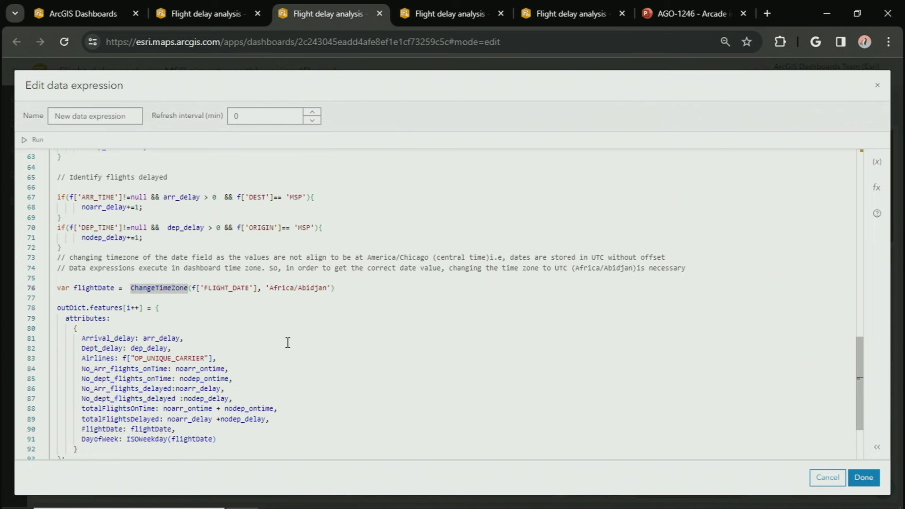
pyautogui.scroll(-1, 287, 343)
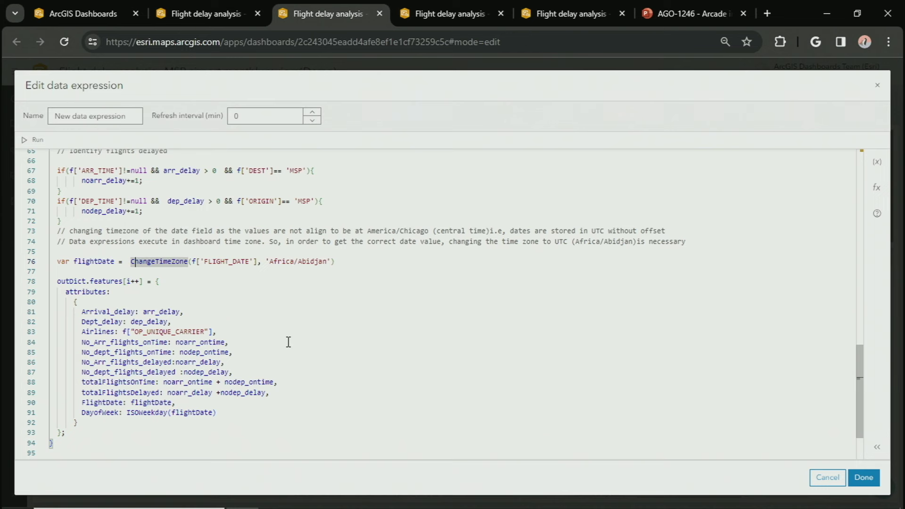
pyautogui.doubleClick(106, 282)
pyautogui.moveTo(228, 414); pyautogui.dragTo(57, 313)
pyautogui.click(236, 336)
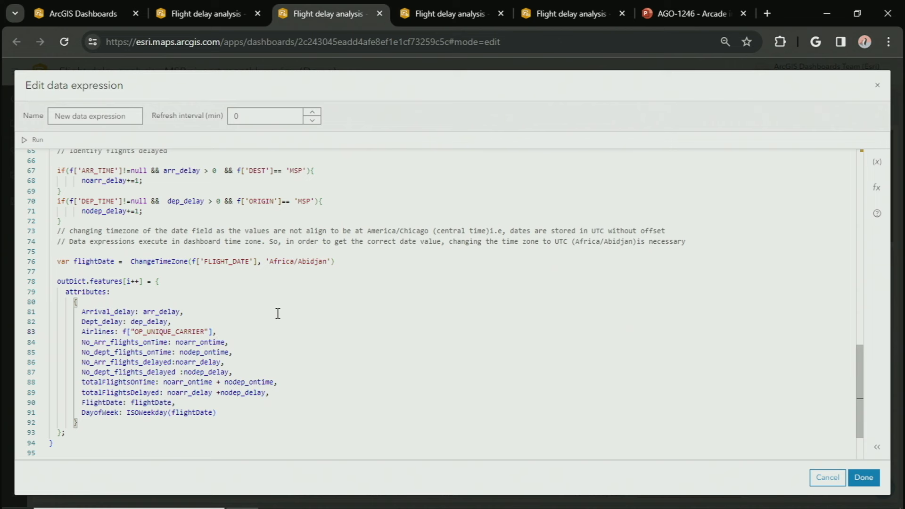
pyautogui.scroll(-1, 278, 306)
pyautogui.scroll(-1, 278, 305)
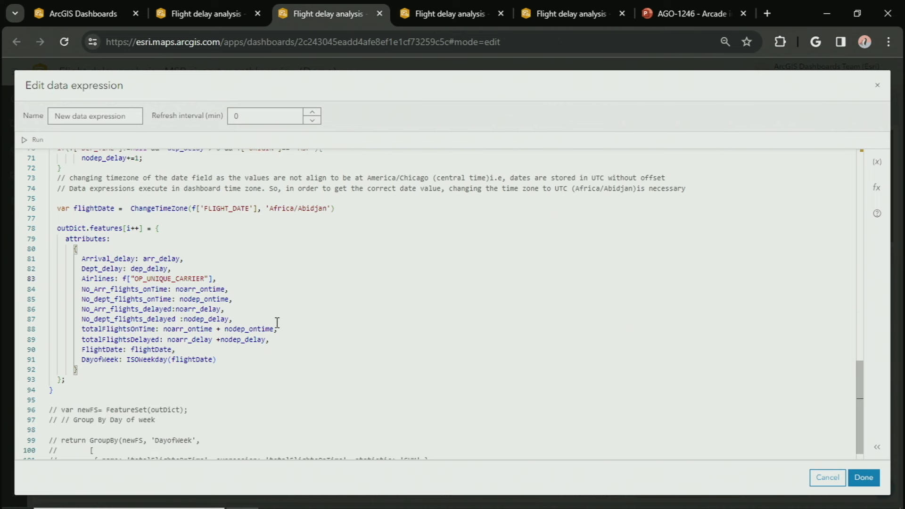
# Examine the DayofWeek attribute on line 91 and its ISOWeekday function with the flightDate argument
pyautogui.scroll(-1, 277, 319)
pyautogui.doubleClick(110, 343)
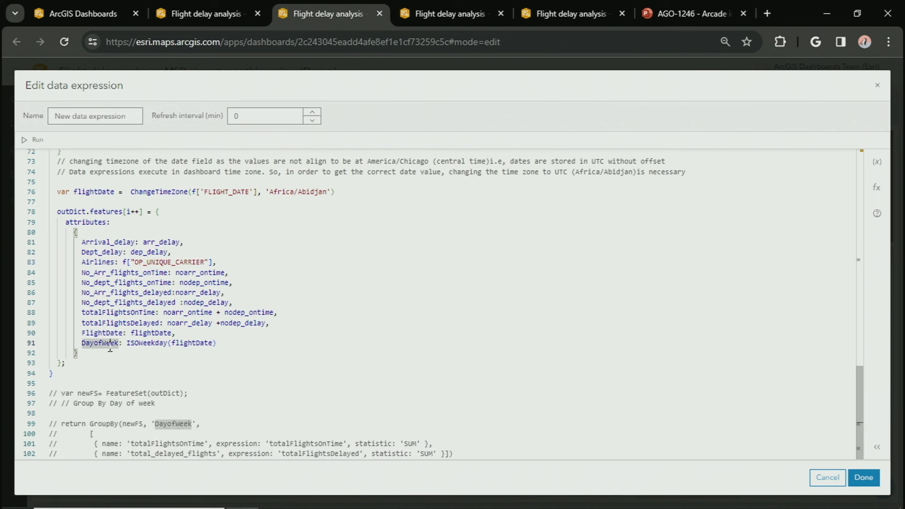
pyautogui.doubleClick(158, 343)
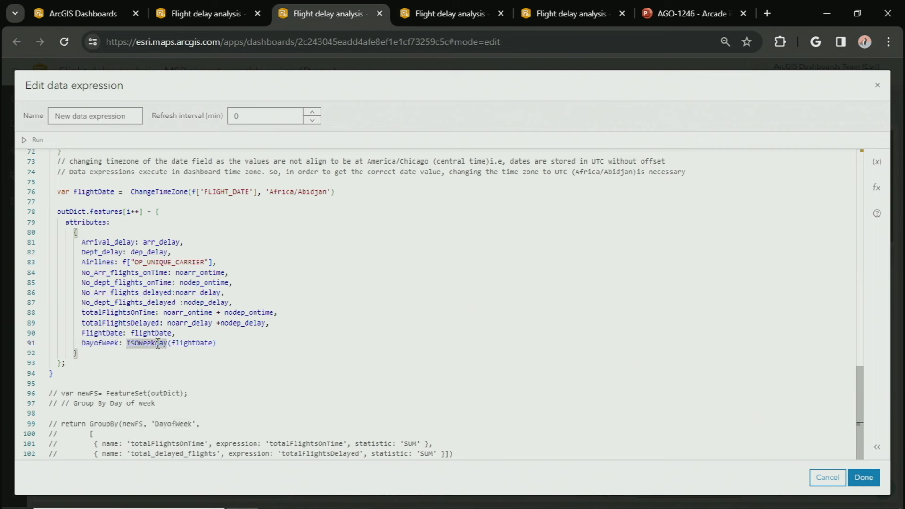
pyautogui.doubleClick(201, 344)
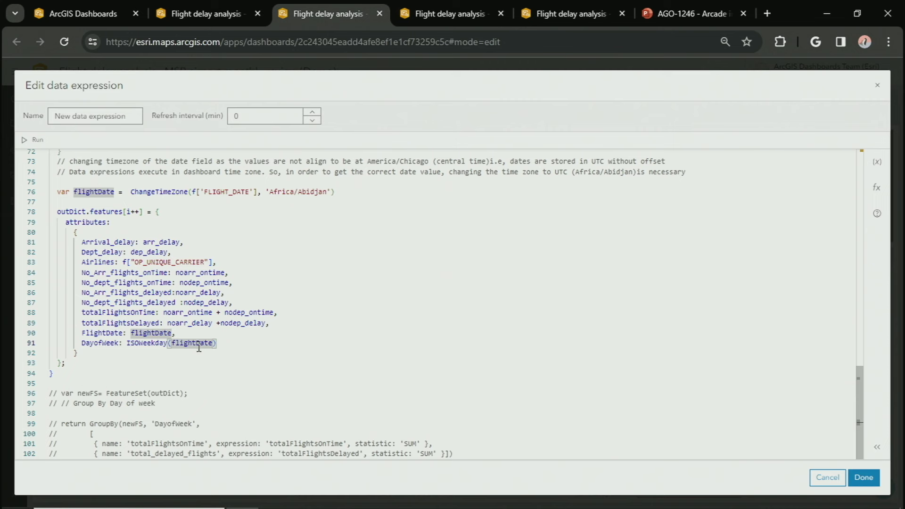
pyautogui.click(234, 360)
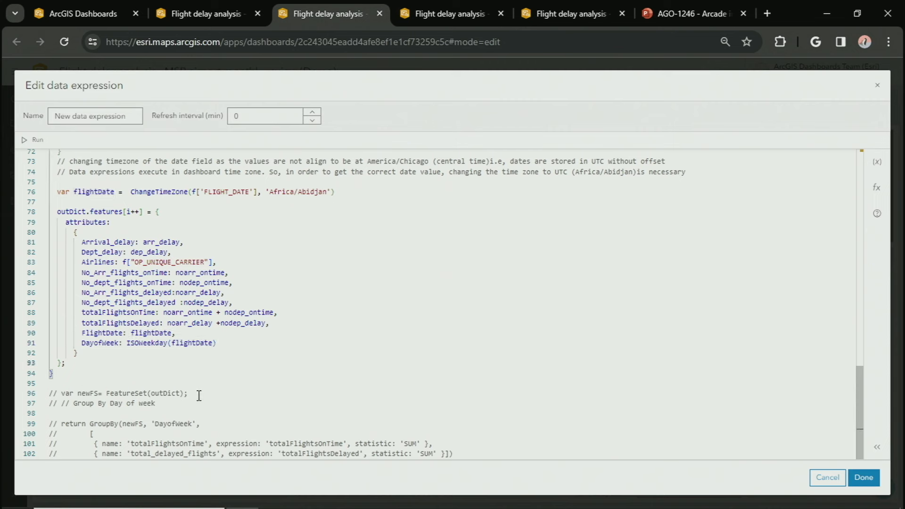
# Uncomment line 96 so that newFS is created with FeatureSet(outDict)
pyautogui.moveTo(200, 395); pyautogui.dragTo(44, 397)
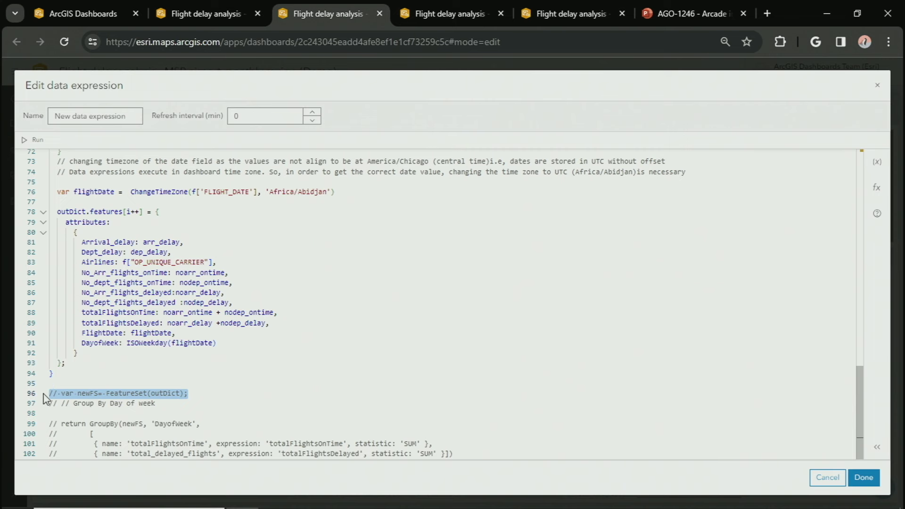
pyautogui.hotkey('ctrl', '/')
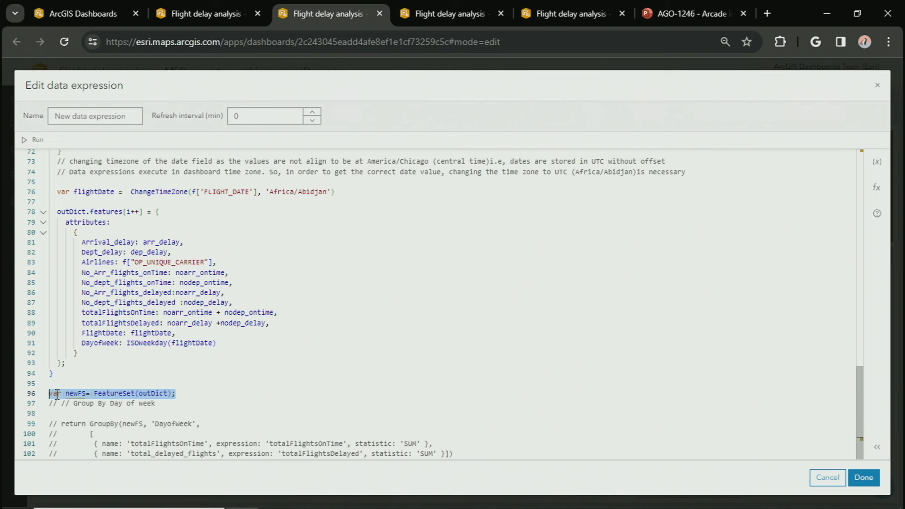
pyautogui.click(149, 393)
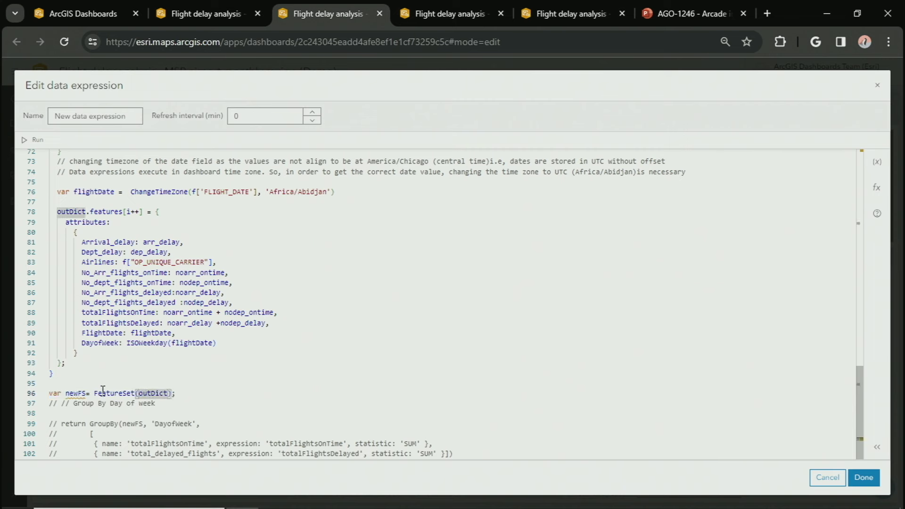
pyautogui.click(119, 394)
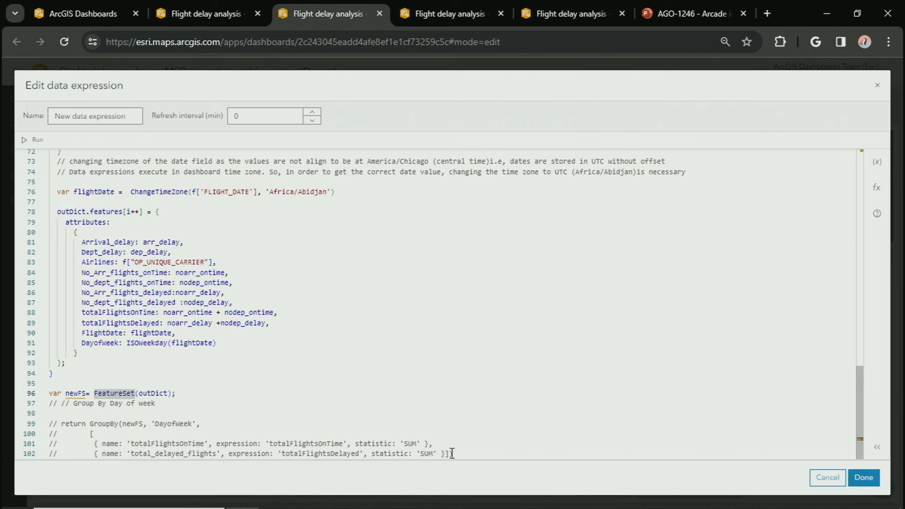
# Uncomment the GroupBy return statement in lines 99 to 102, which sums flights by 'DayofWeek', and apply the data expression
pyautogui.moveTo(465, 454); pyautogui.dragTo(188, 424)
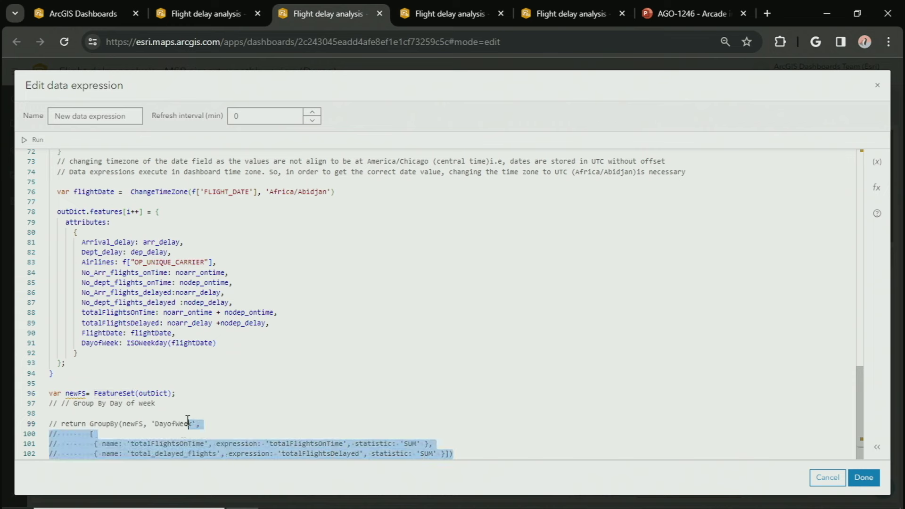
pyautogui.hotkey('ctrl', '/')
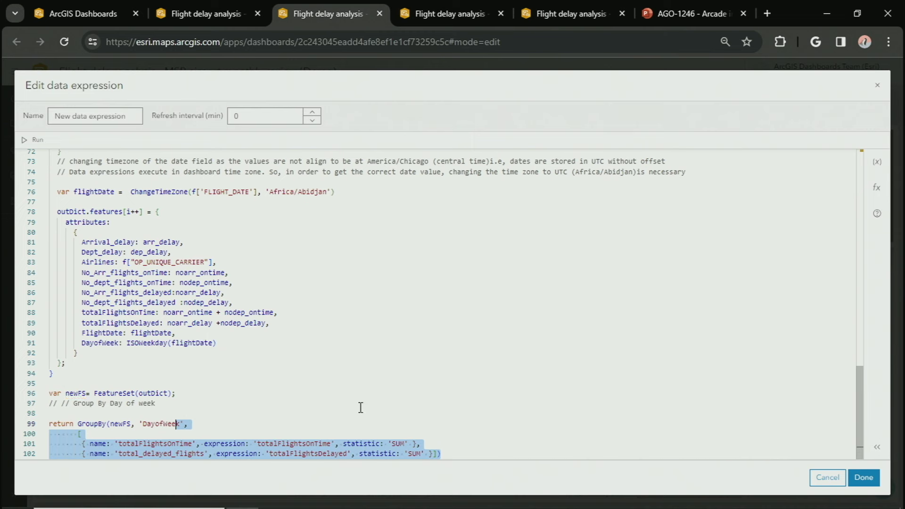
pyautogui.click(123, 425)
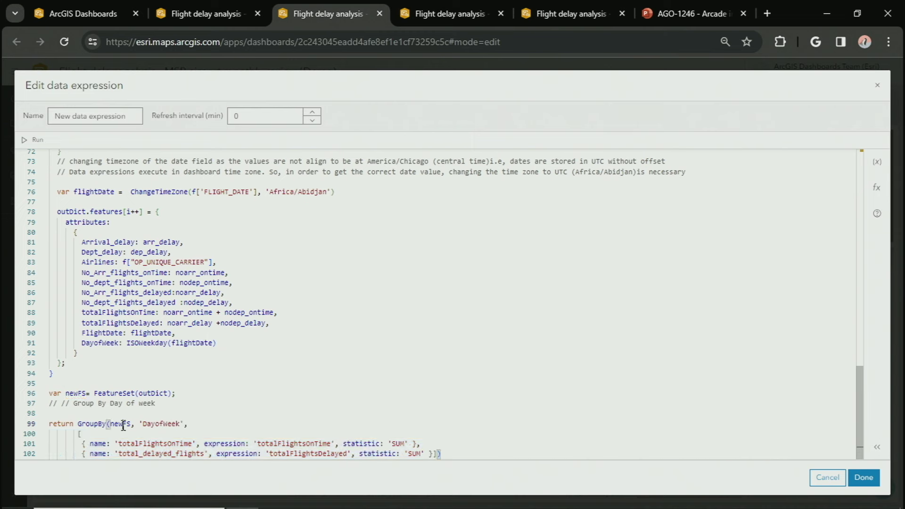
pyautogui.click(160, 425)
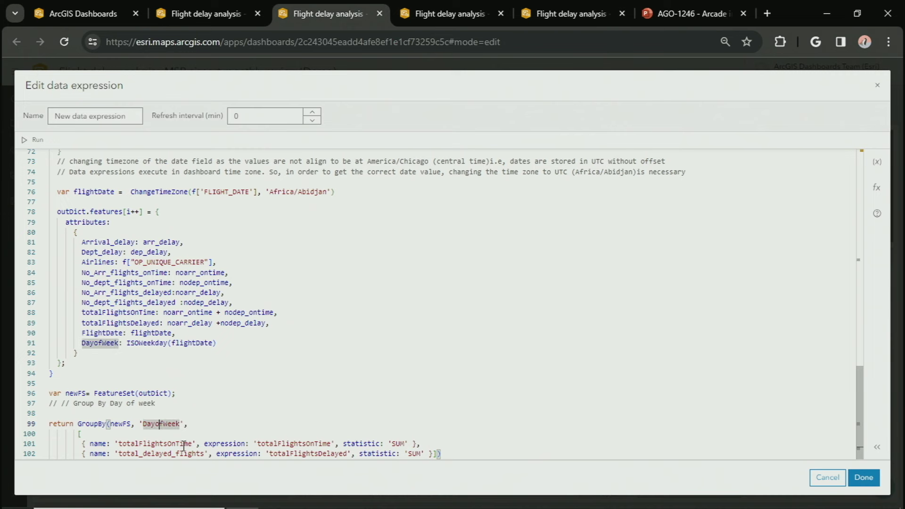
pyautogui.click(156, 444)
pyautogui.click(189, 454)
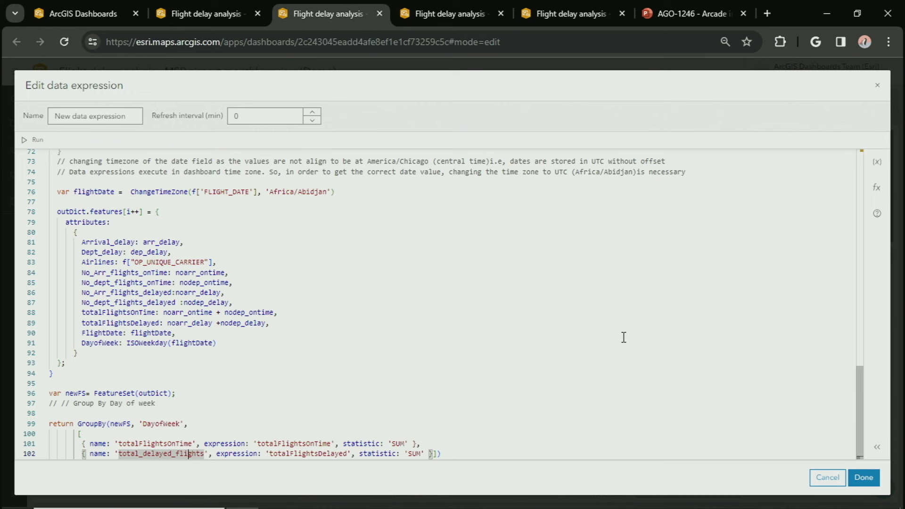
pyautogui.click(867, 478)
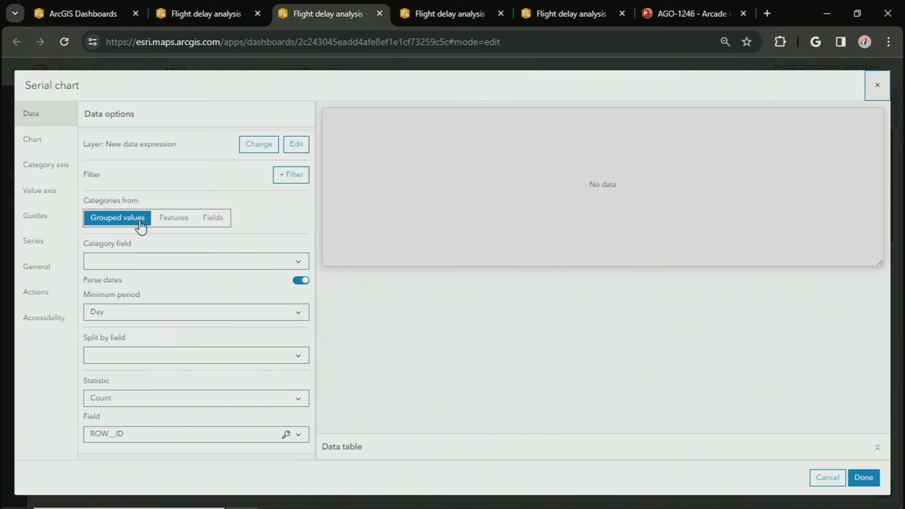
# Take the serial chart's categories from features and set DayofWeek as the category field
pyautogui.click(167, 225)
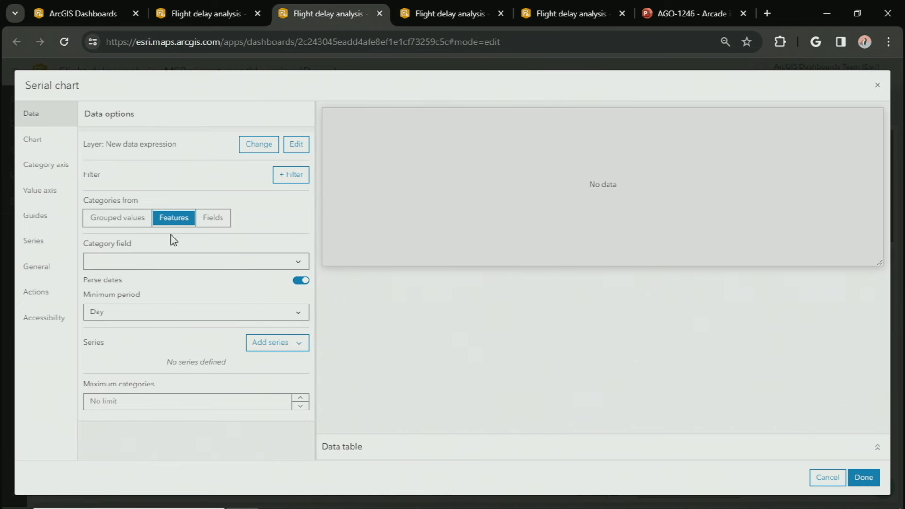
pyautogui.click(185, 264)
pyautogui.click(188, 284)
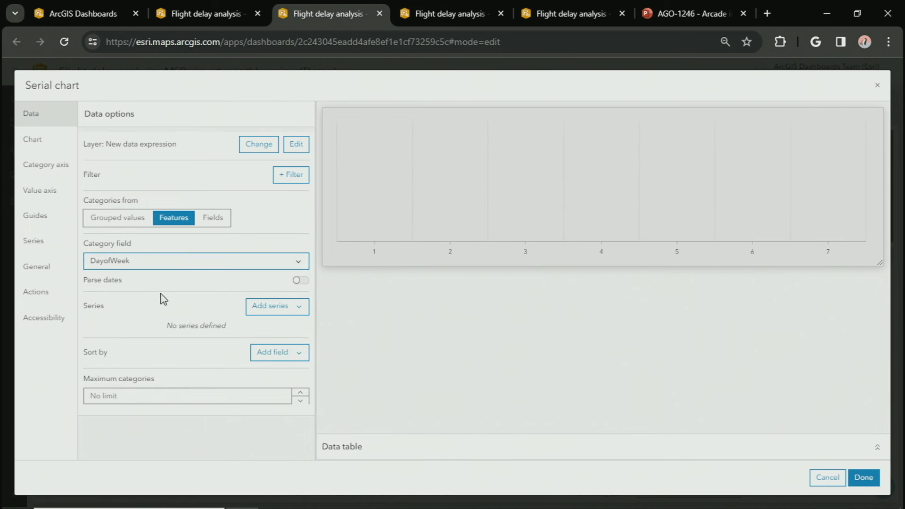
# Add the totalFlightsOnTime and total_delayed_flights series to the serial chart
pyautogui.click(274, 309)
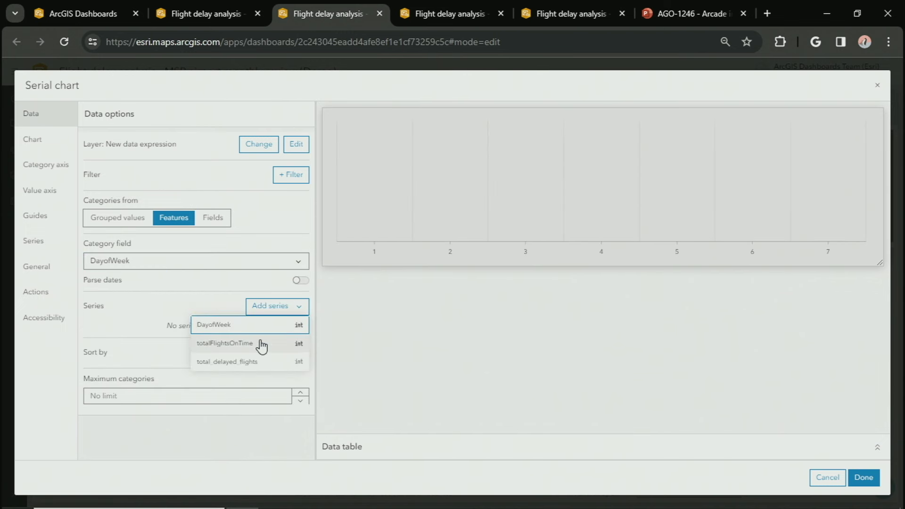
pyautogui.click(261, 345)
pyautogui.click(266, 307)
pyautogui.click(258, 346)
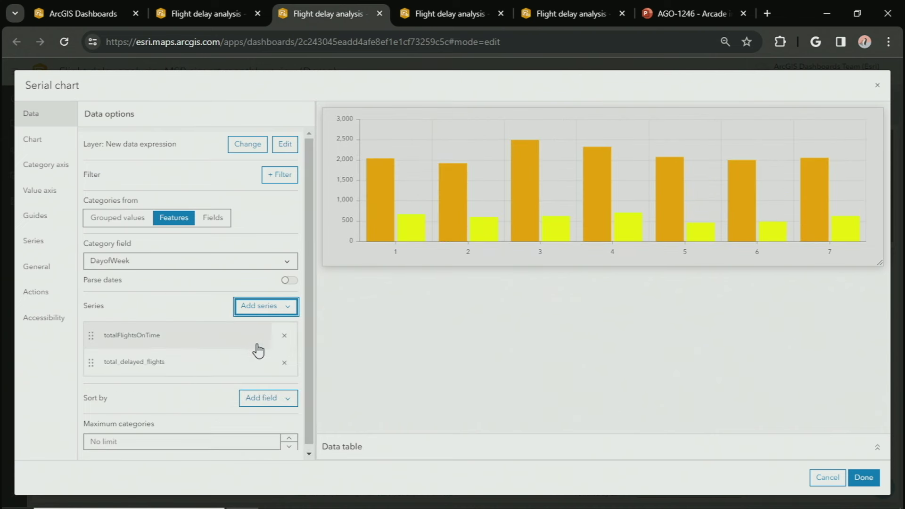
# Set the series stacking to Stacked and apply the serial chart configuration
pyautogui.click(33, 240)
pyautogui.click(129, 178)
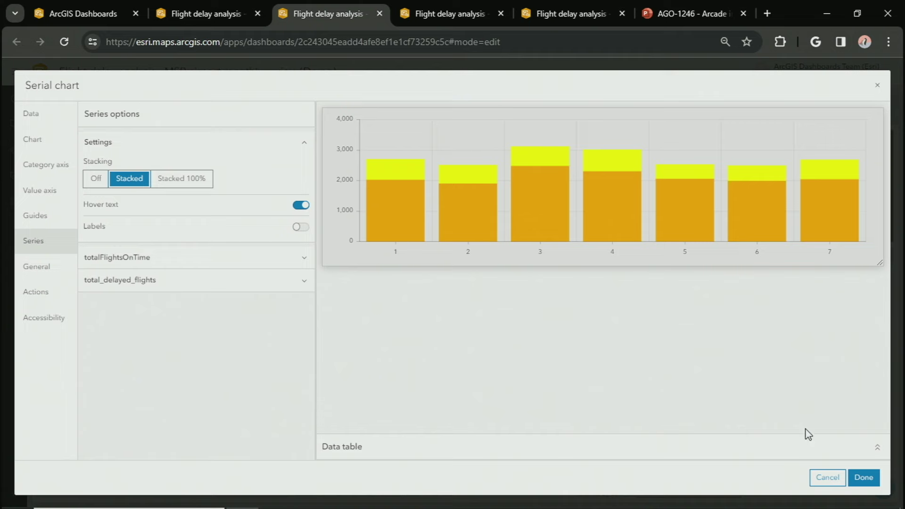
pyautogui.click(863, 478)
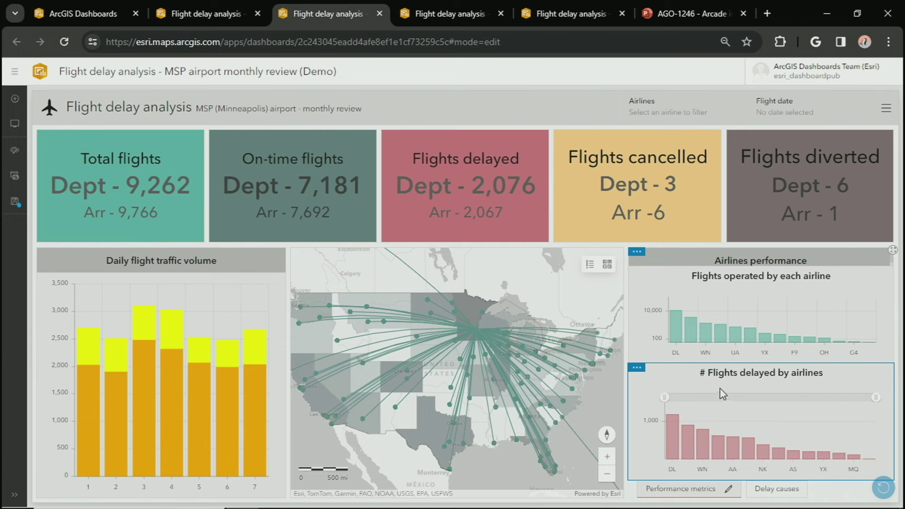
pyautogui.click(667, 109)
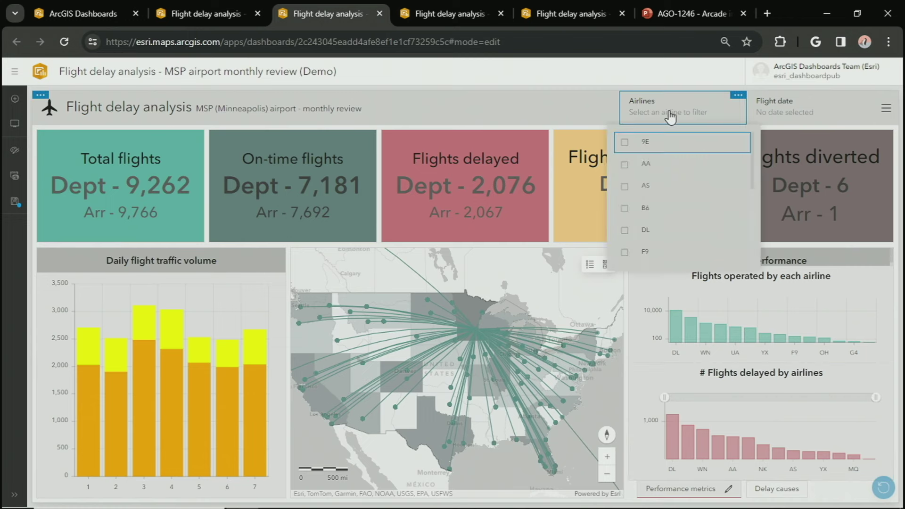
pyautogui.press('Escape')
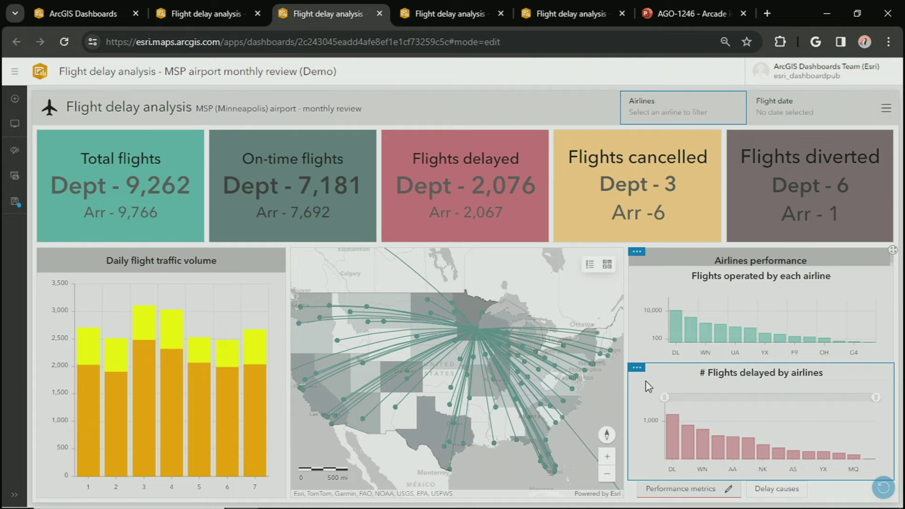
# Configure the '# Flights delayed by airlines' chart and start a new data expression as its data source
pyautogui.moveTo(637, 369)
pyautogui.click(637, 392)
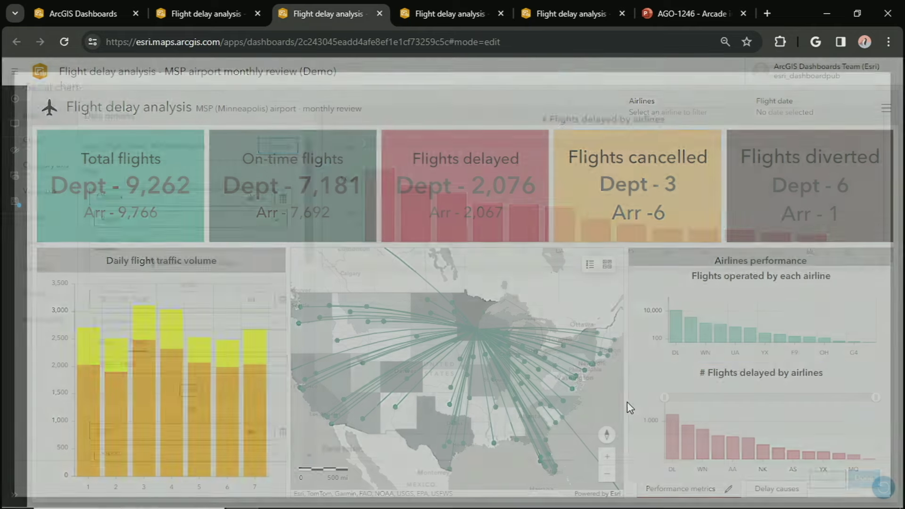
pyautogui.click(278, 146)
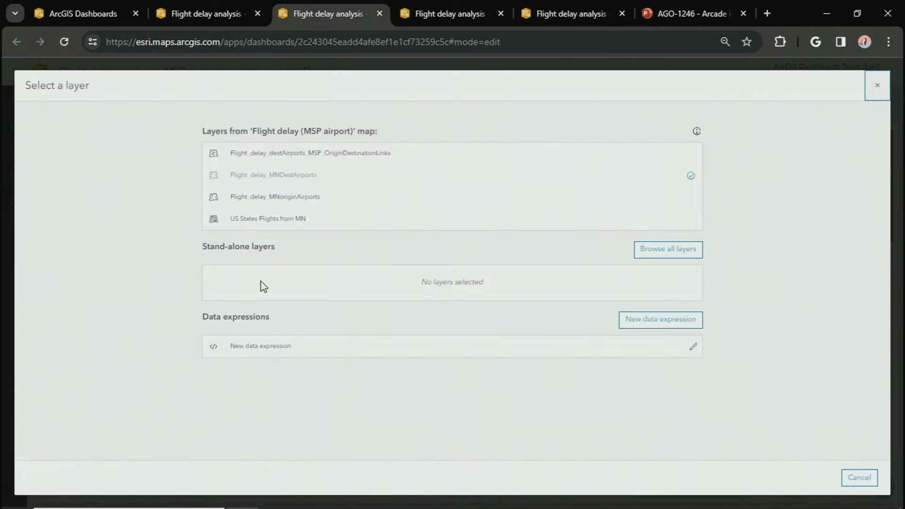
pyautogui.click(651, 324)
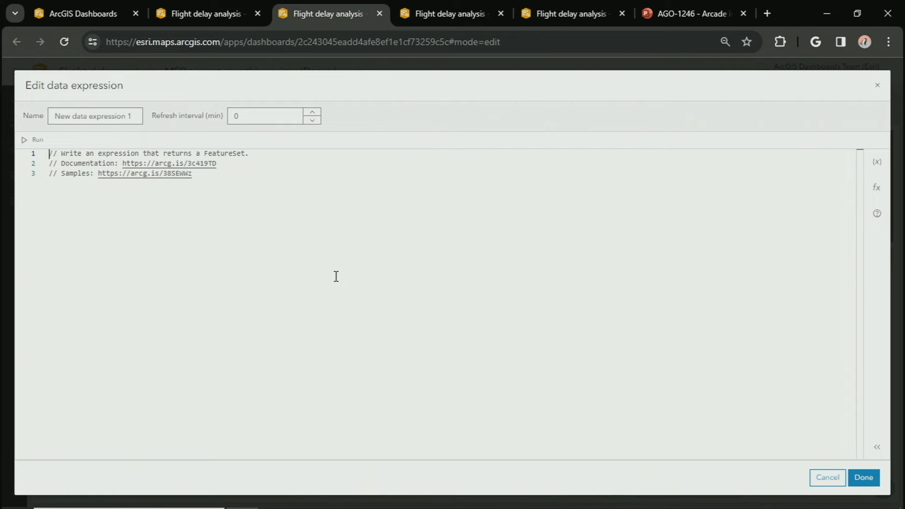
# Copy the PercentDelayByAirlines code from Visual Studio Code and replace the new data expression's default comments with it
pyautogui.hotkey('alt', 'Tab')
pyautogui.click(193, 34)
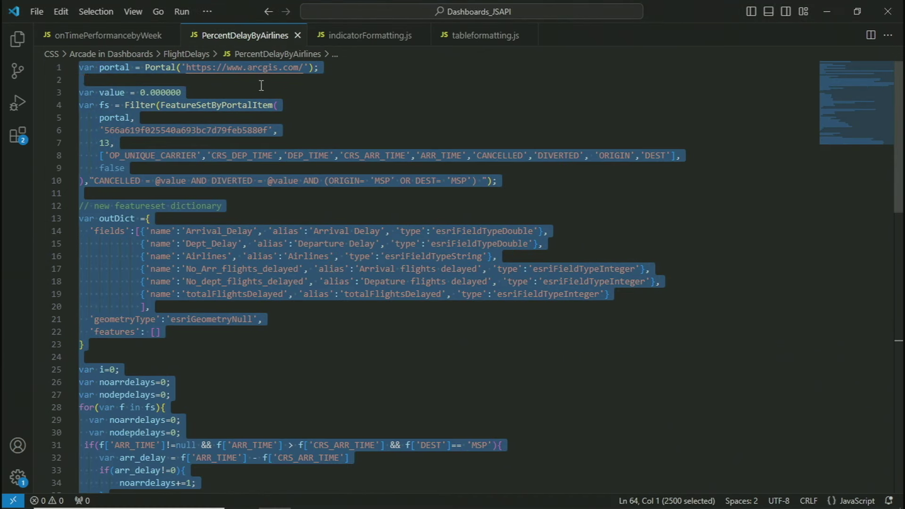
pyautogui.hotkey('alt', 'Tab')
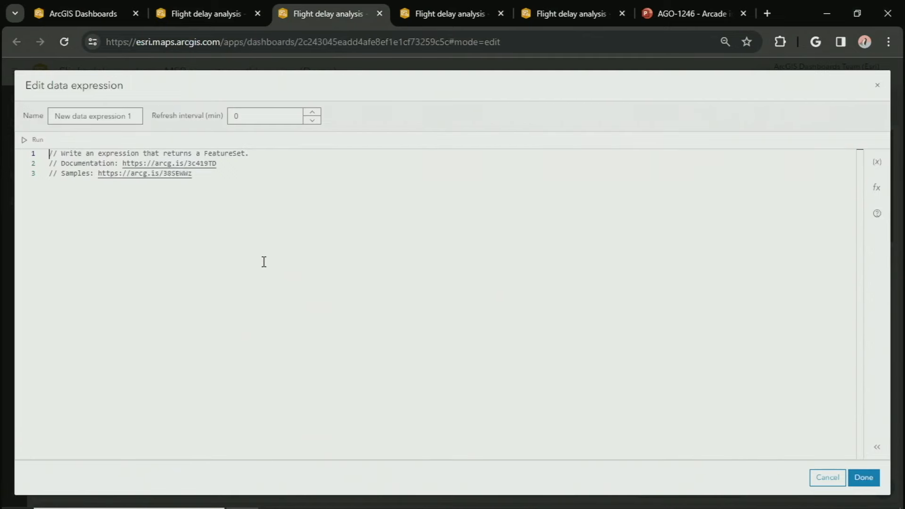
pyautogui.hotkey('ctrl', 'a')
pyautogui.hotkey('ctrl', 'v')
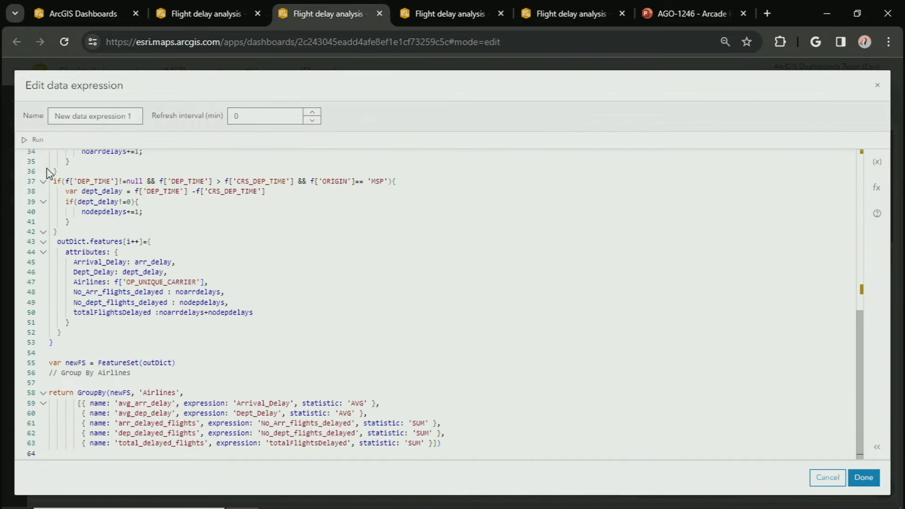
# Comment out all of the pasted code in the data expression
pyautogui.hotkey('ctrl', 'a')
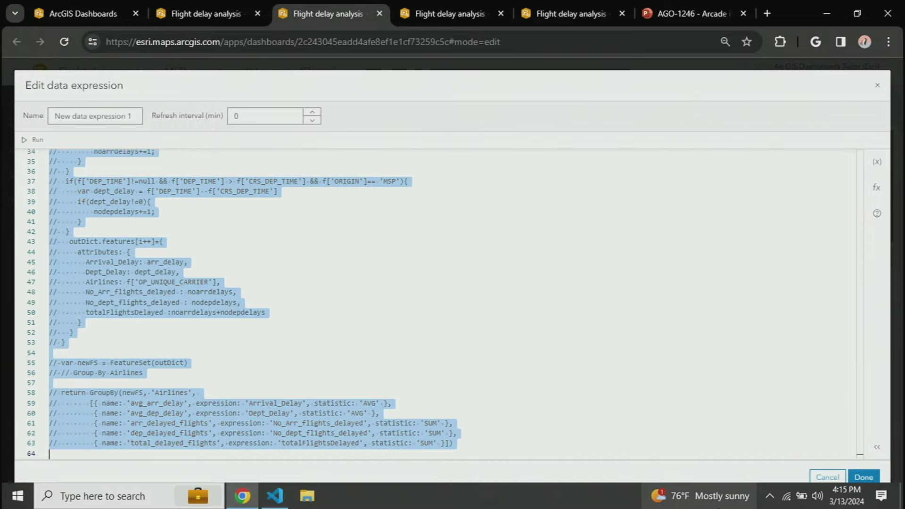
pyautogui.press('super+w')
pyautogui.click(198, 256)
# Uncomment lines 1 to 10, containing the portal, value and filtered FeatureSetByPortalItem statements
pyautogui.scroll(10, 285, 311)
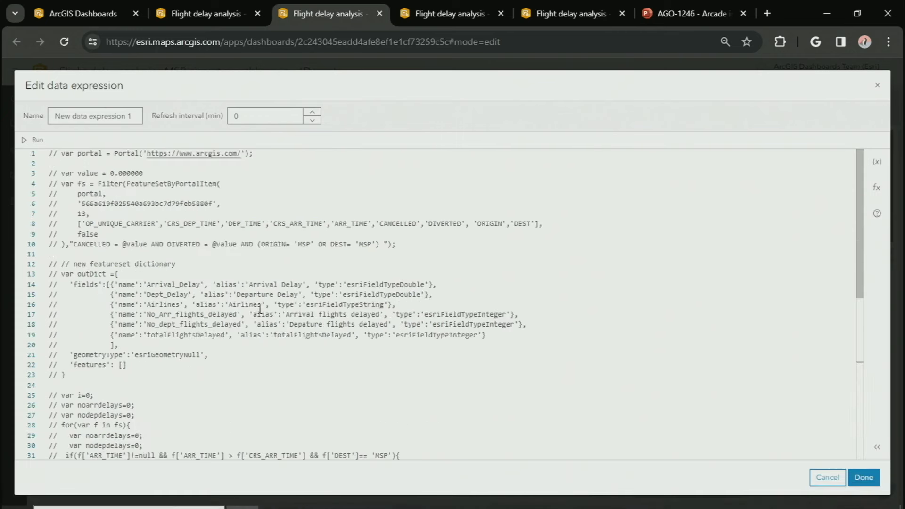
pyautogui.moveTo(433, 245); pyautogui.dragTo(5, 151)
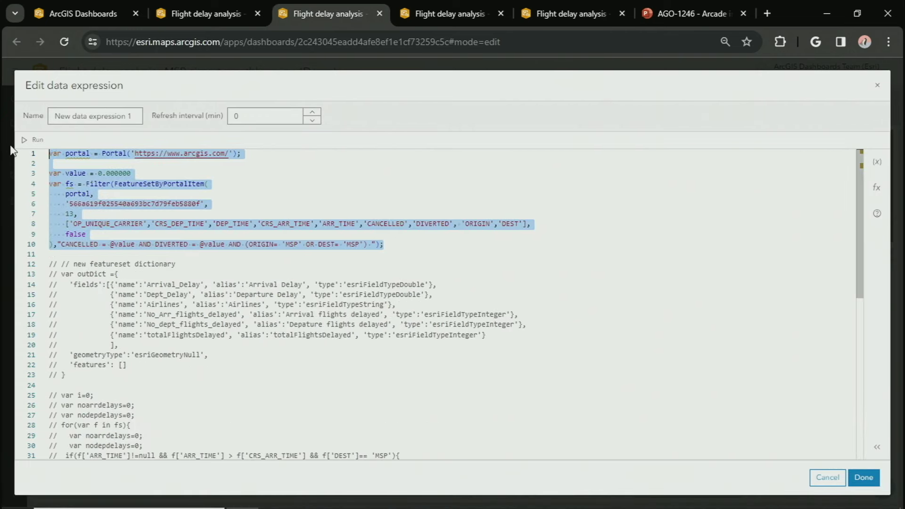
# Uncomment lines 12 to 23 of the data expression, the new featureset dictionary outDict with its fields and geometryType
pyautogui.hotkey('ctrl', '/')
pyautogui.click(112, 184)
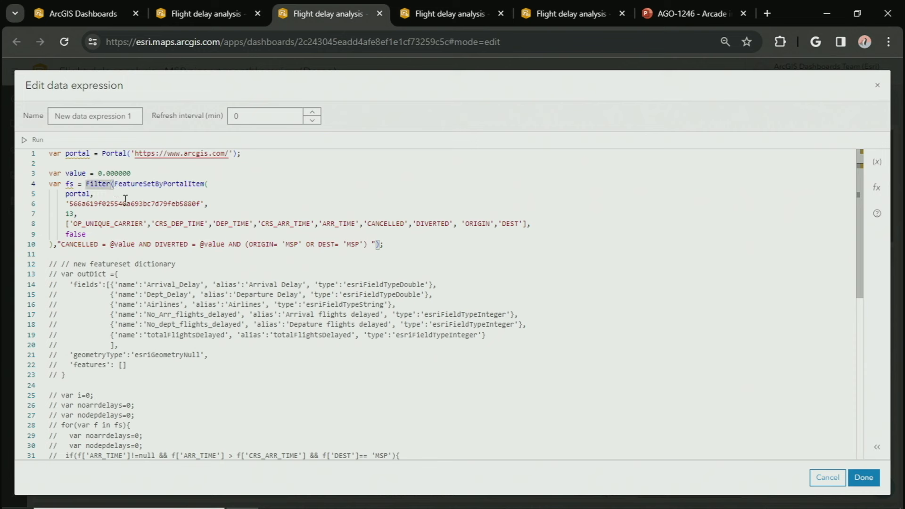
pyautogui.click(147, 184)
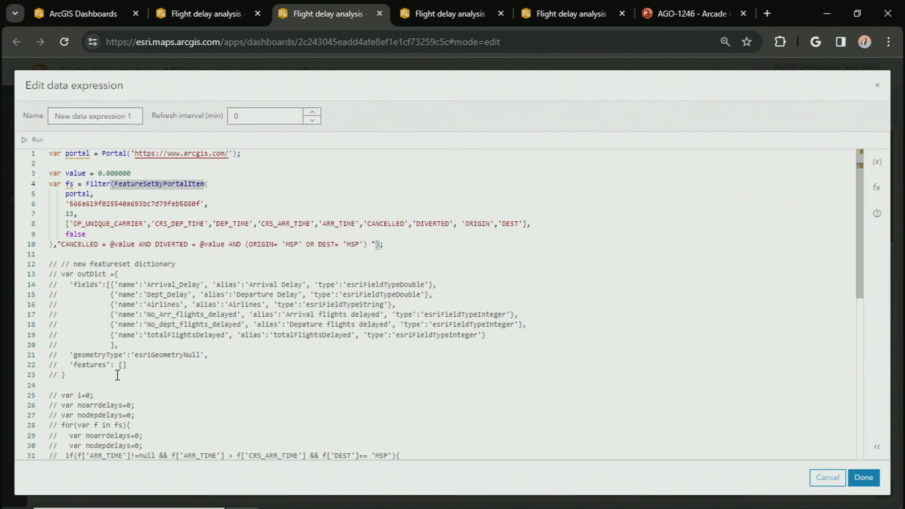
pyautogui.moveTo(106, 375); pyautogui.dragTo(8, 264)
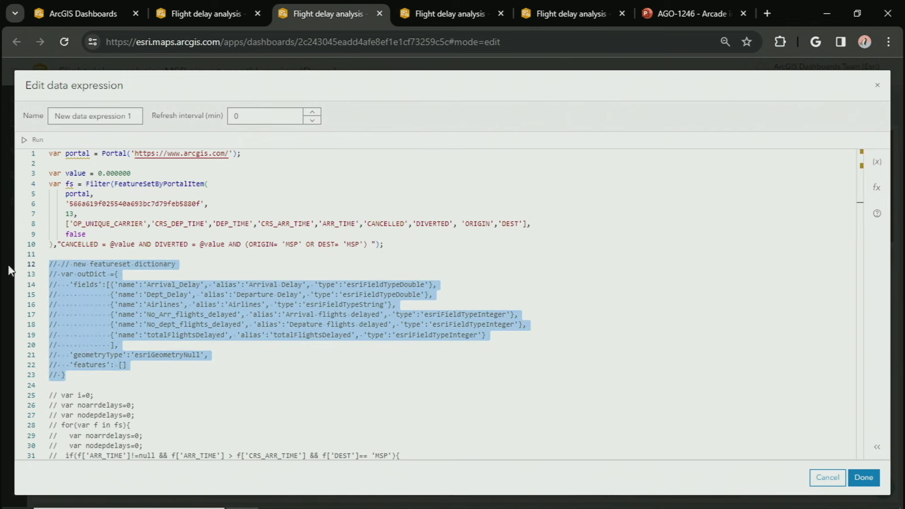
pyautogui.hotkey('ctrl', '/')
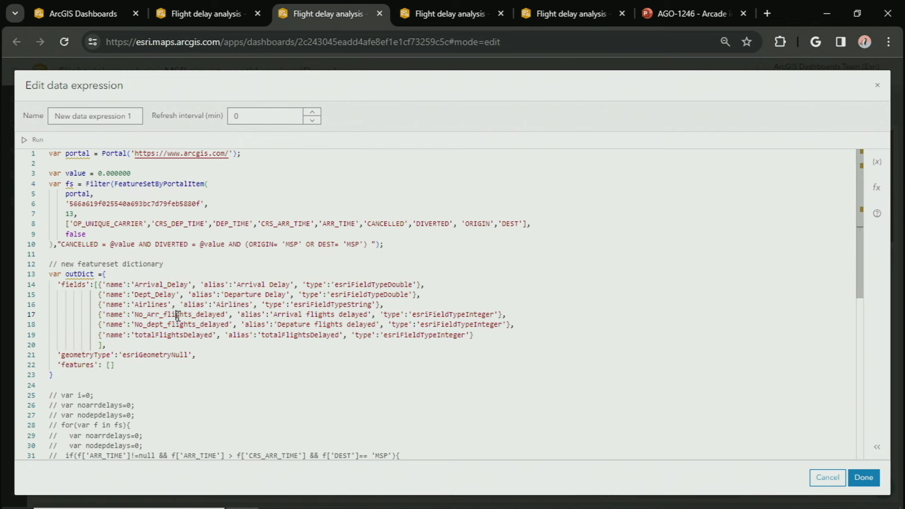
pyautogui.click(178, 314)
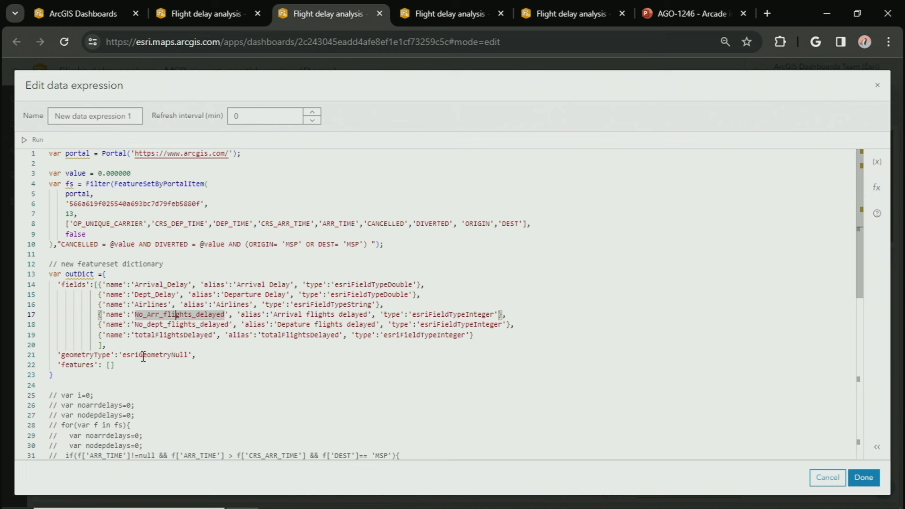
pyautogui.click(85, 355)
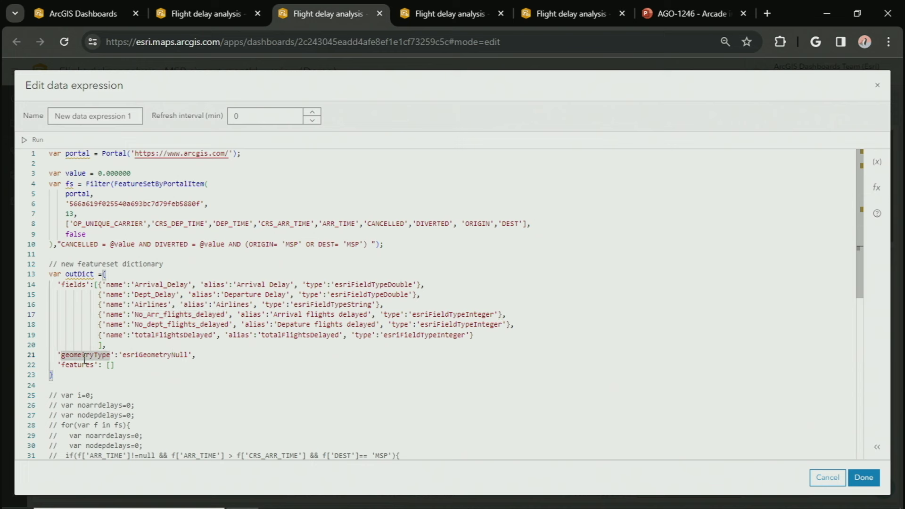
pyautogui.click(139, 357)
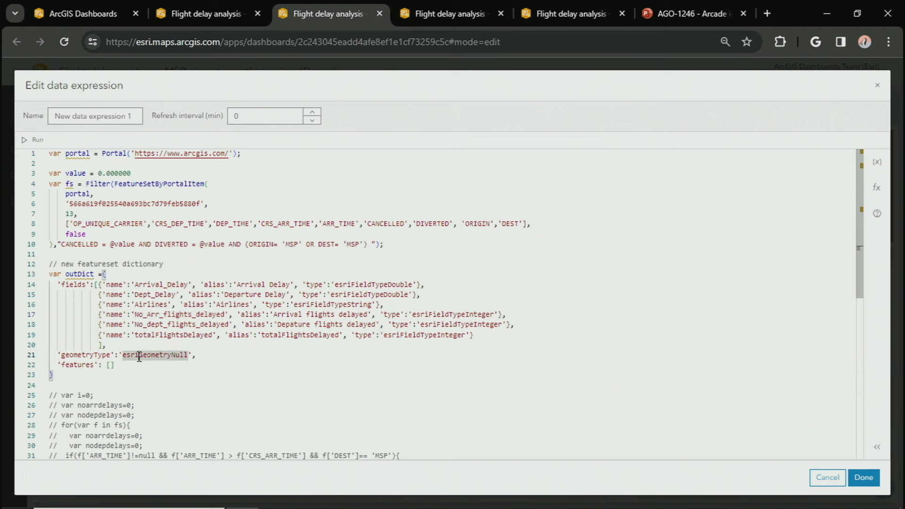
# Uncomment lines 25 to 53, the counters and the for loop that computes arrival and departure delays and fills outDict.features
pyautogui.scroll(-1, 140, 359)
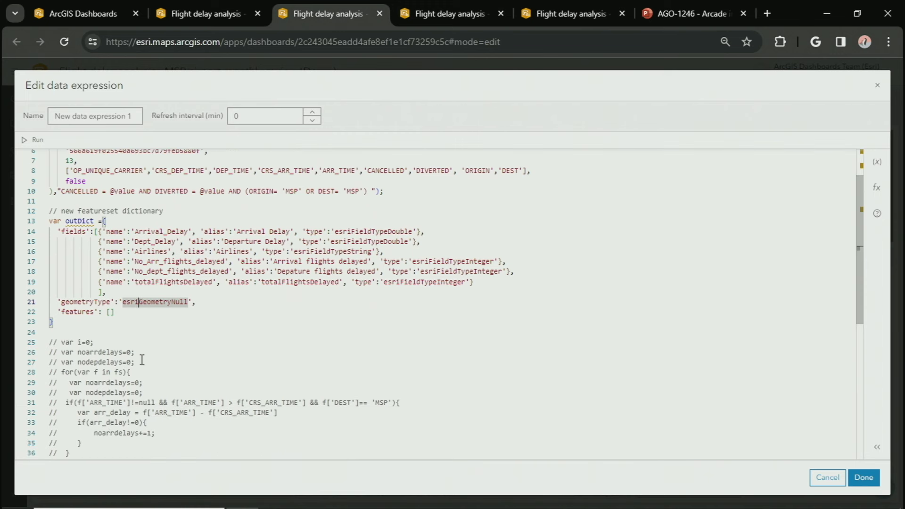
pyautogui.scroll(-5, 206, 283)
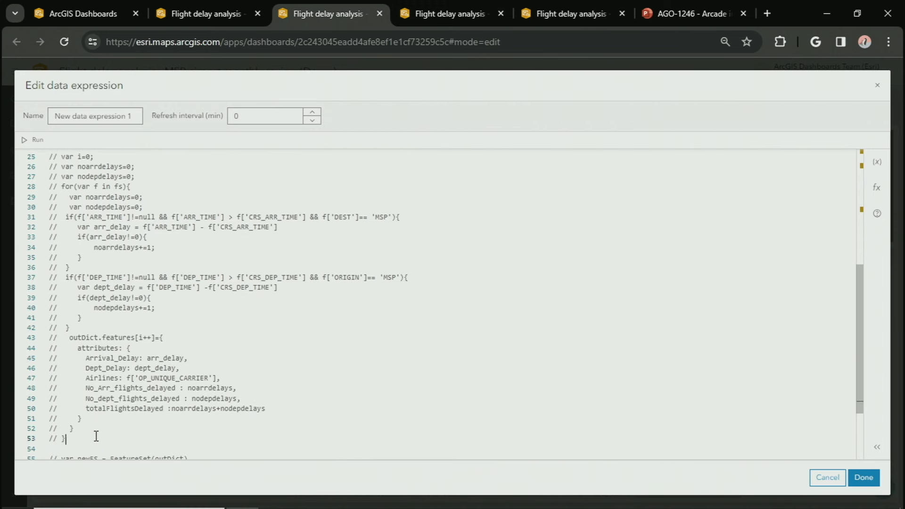
pyautogui.moveTo(97, 436); pyautogui.dragTo(22, 154)
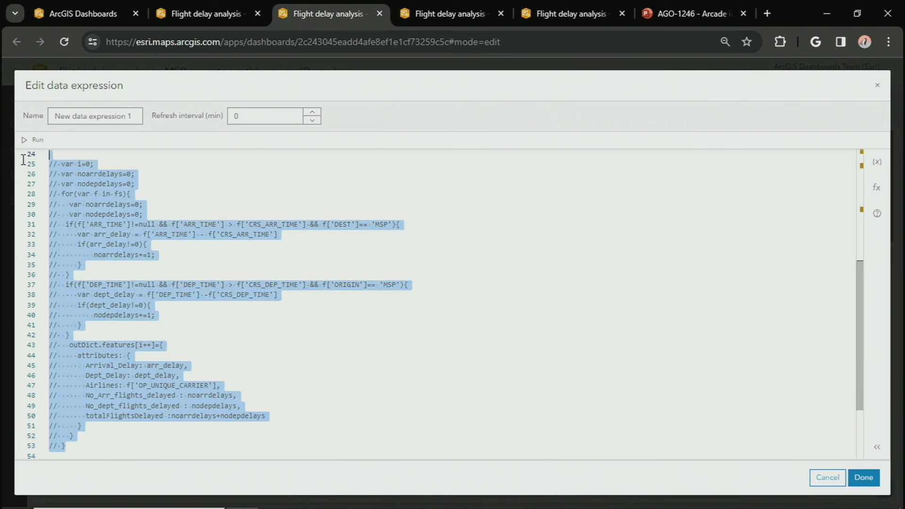
pyautogui.hotkey('ctrl', '/')
pyautogui.click(141, 253)
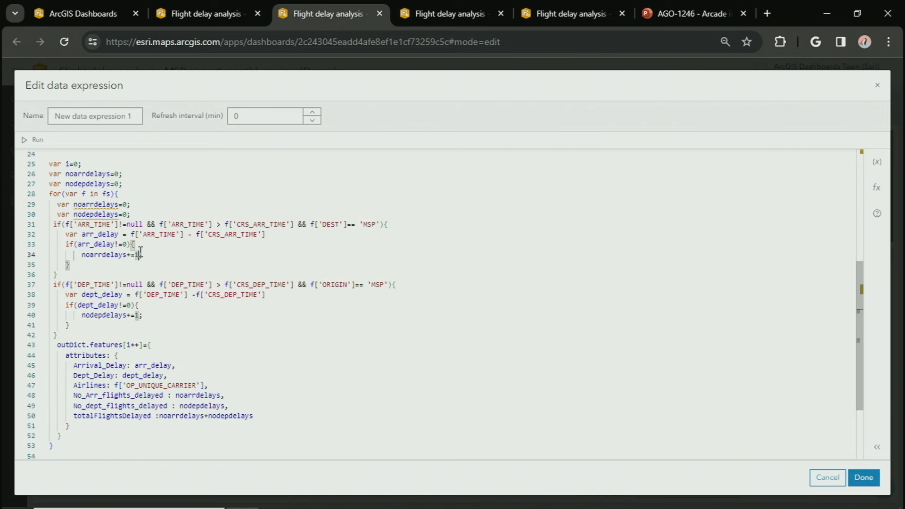
pyautogui.doubleClick(165, 234)
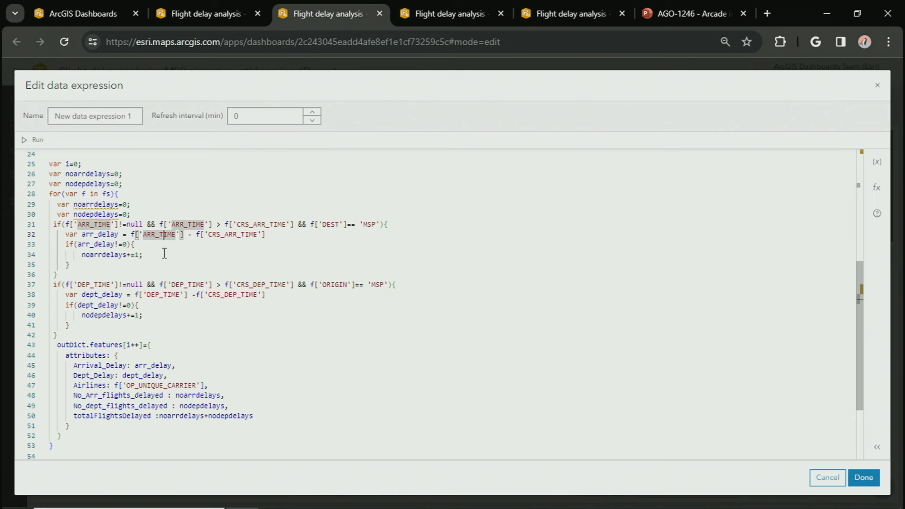
pyautogui.moveTo(164, 253); pyautogui.dragTo(92, 254)
pyautogui.click(104, 252)
pyautogui.click(110, 317)
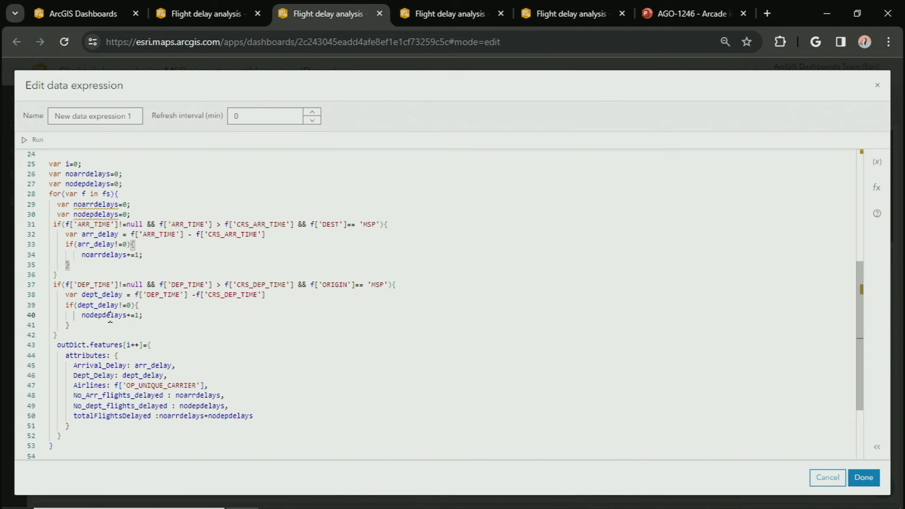
pyautogui.scroll(-2, 276, 325)
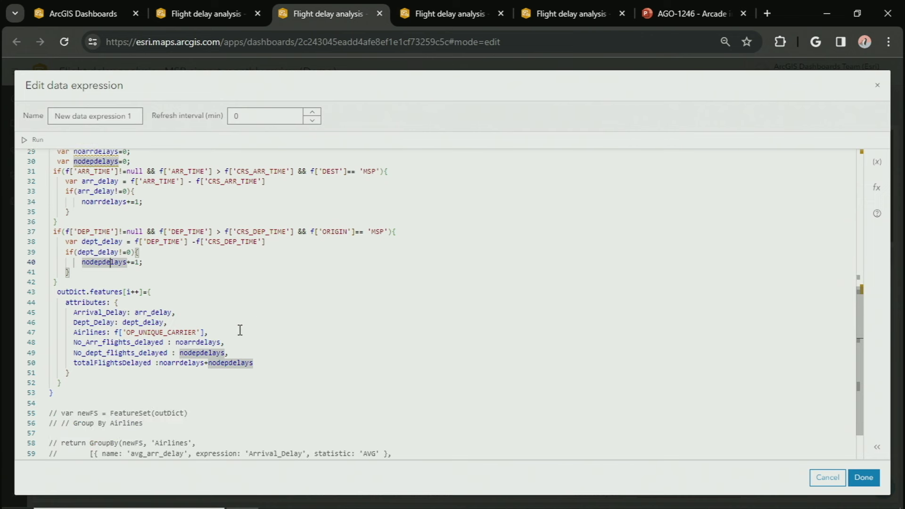
pyautogui.click(113, 292)
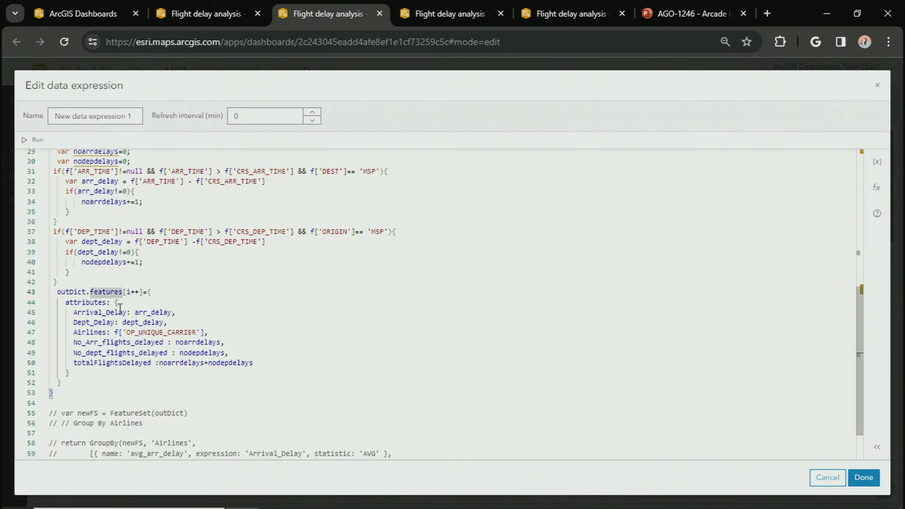
pyautogui.moveTo(289, 371); pyautogui.dragTo(44, 313)
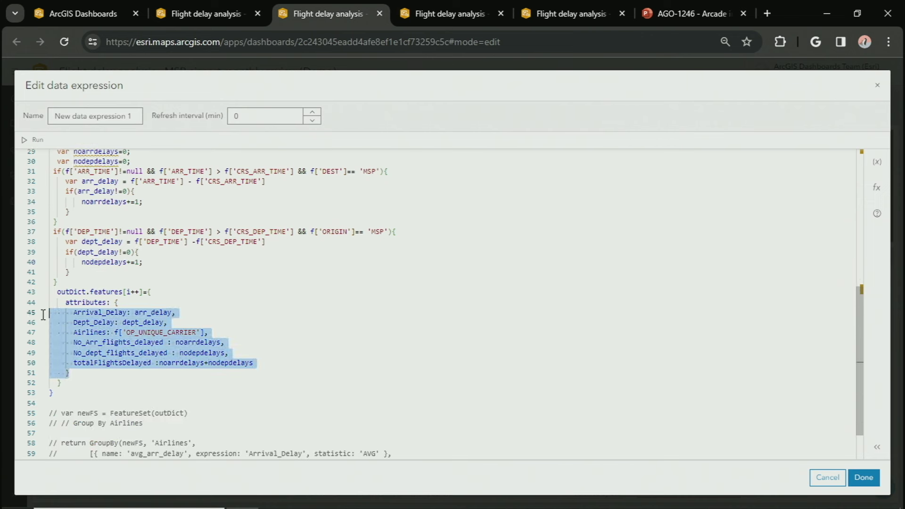
pyautogui.click(281, 331)
pyautogui.scroll(-1, 288, 330)
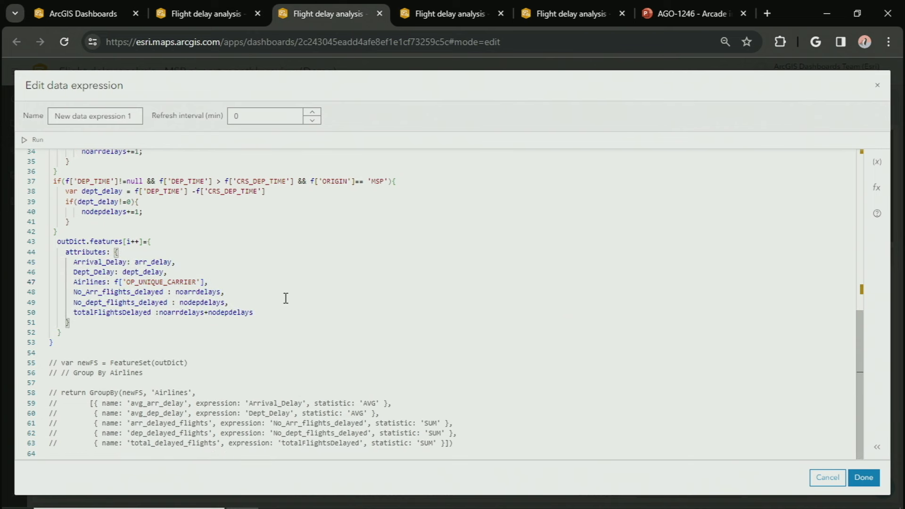
# Uncomment the newFS FeatureSet statement on line 55 and the GroupBy return statement by Airlines on lines 58 to 63
pyautogui.click(57, 363)
pyautogui.hotkey('ctrl', '/')
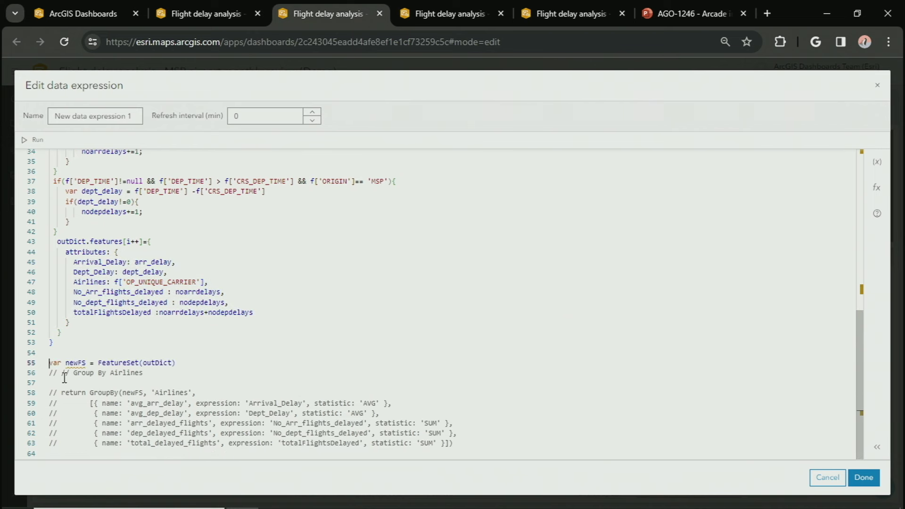
pyautogui.doubleClick(124, 364)
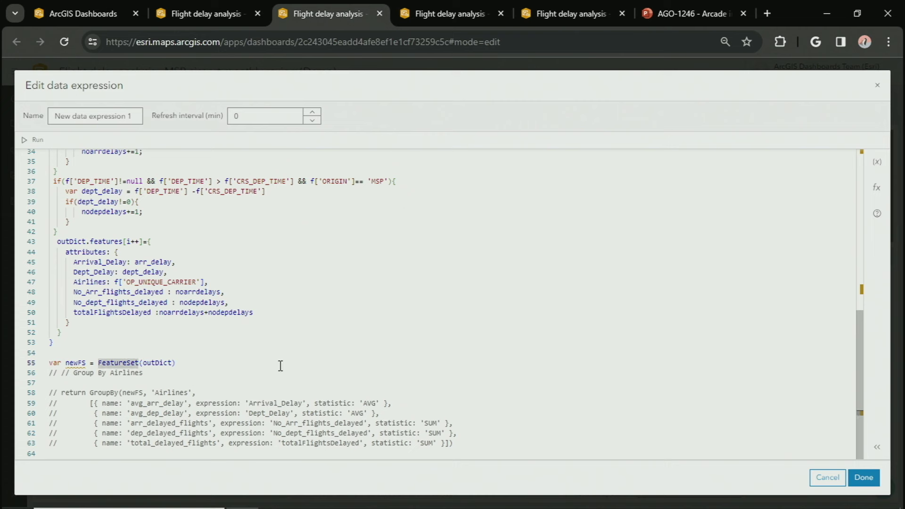
pyautogui.moveTo(471, 448); pyautogui.dragTo(21, 398)
pyautogui.hotkey('ctrl', '/')
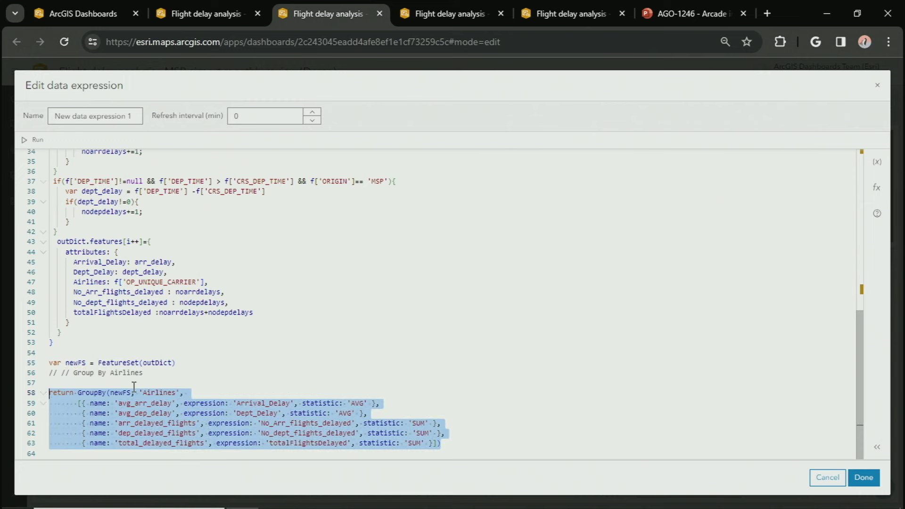
pyautogui.click(164, 393)
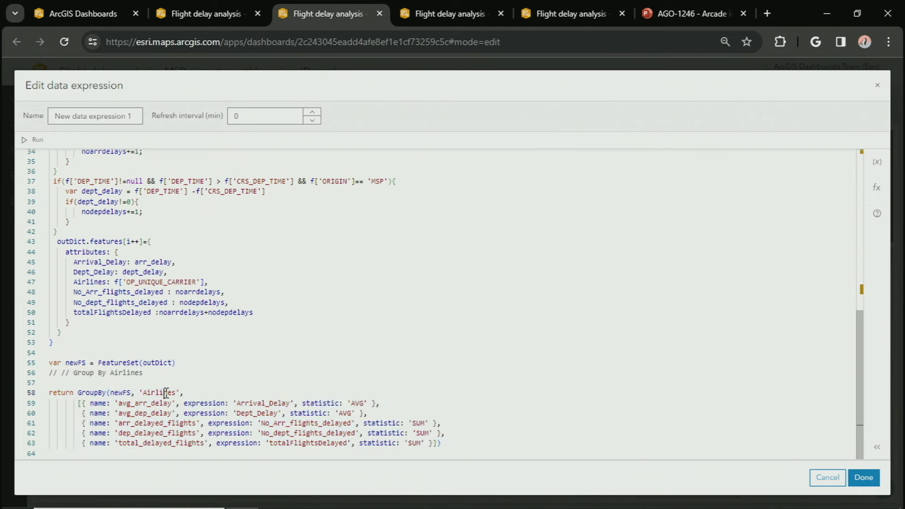
pyautogui.click(358, 403)
pyautogui.click(161, 404)
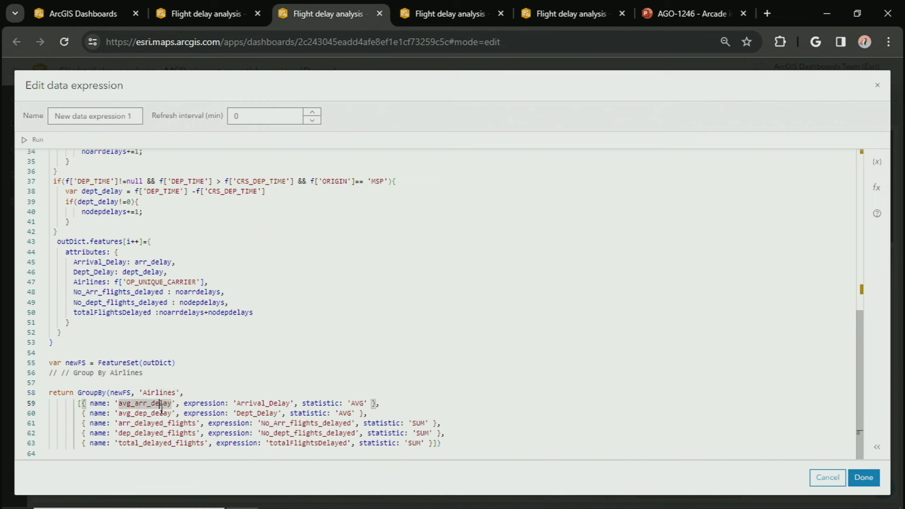
pyautogui.click(160, 413)
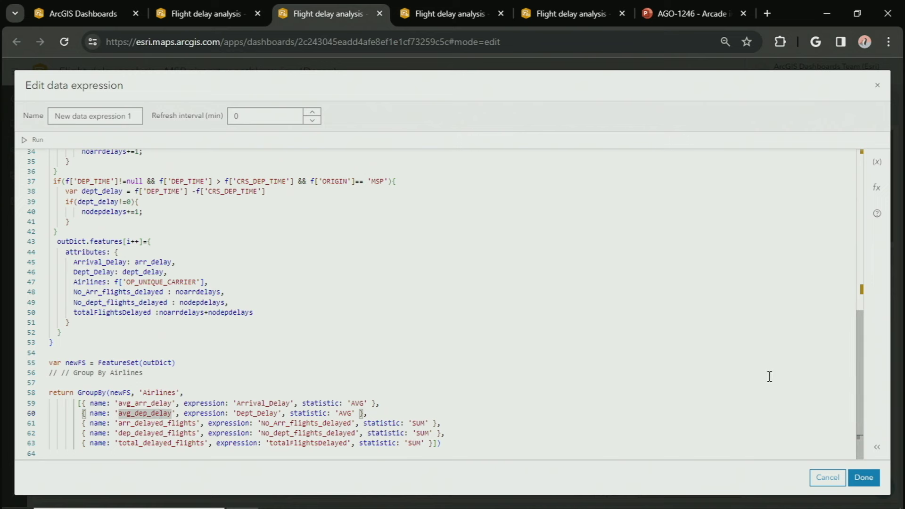
# Apply the data expression to the serial chart and take its categories from features with Airlines as the category field
pyautogui.scroll(1, 772, 383)
pyautogui.scroll(-1, 773, 383)
pyautogui.click(873, 487)
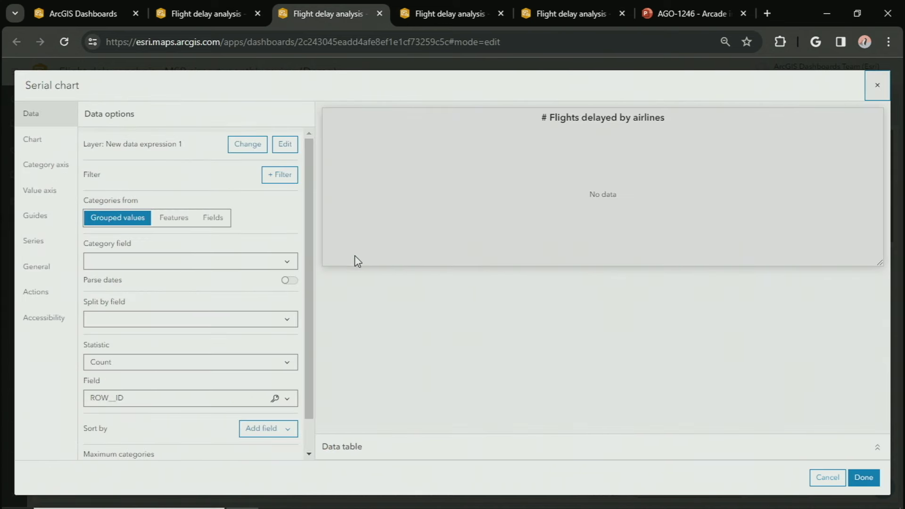
pyautogui.click(178, 220)
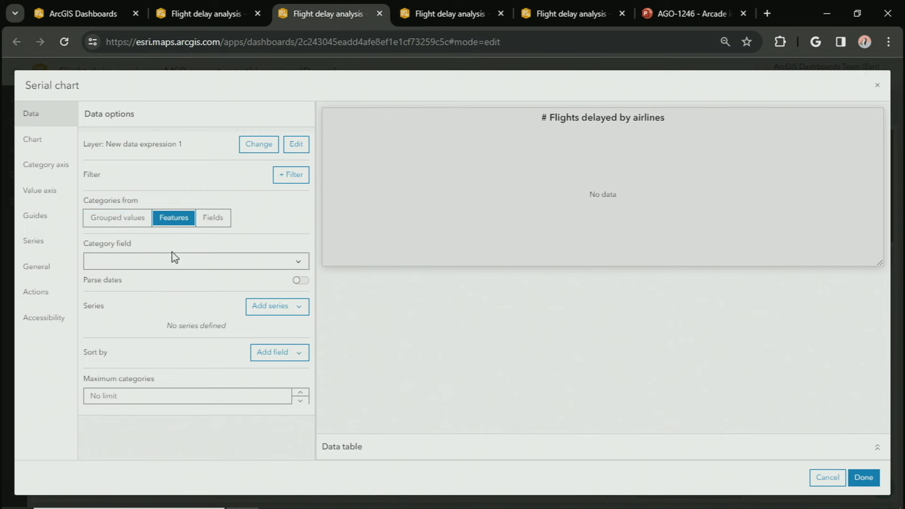
pyautogui.click(179, 262)
pyautogui.click(178, 283)
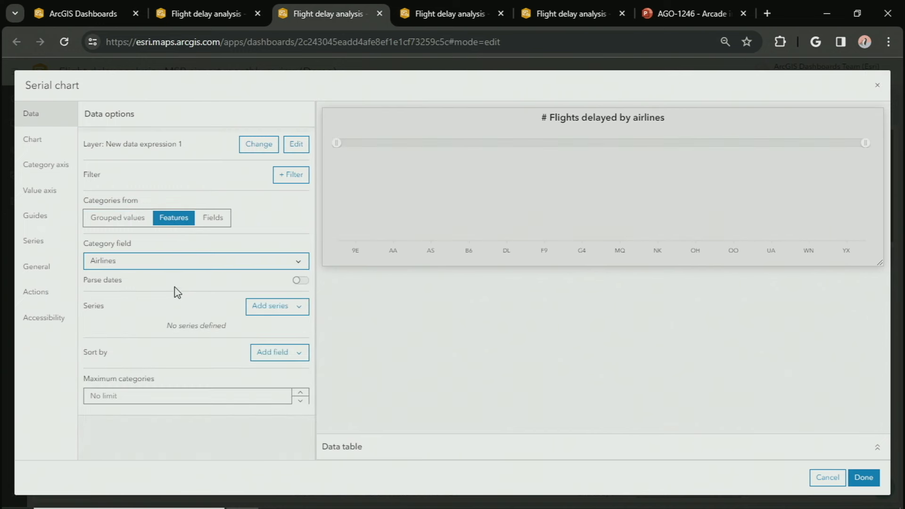
# Add avg_arr_delay and avg_dep_delay as the chart's series
pyautogui.click(282, 313)
pyautogui.click(257, 324)
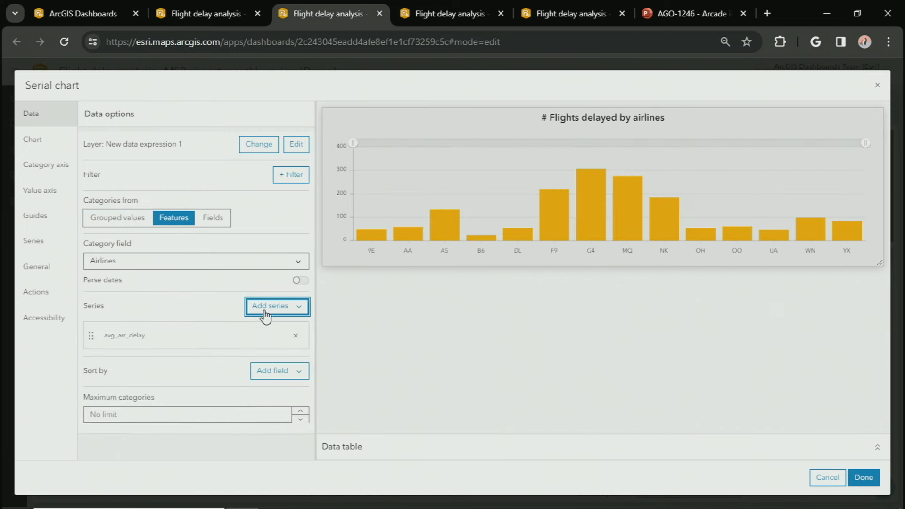
pyautogui.click(263, 311)
pyautogui.click(259, 326)
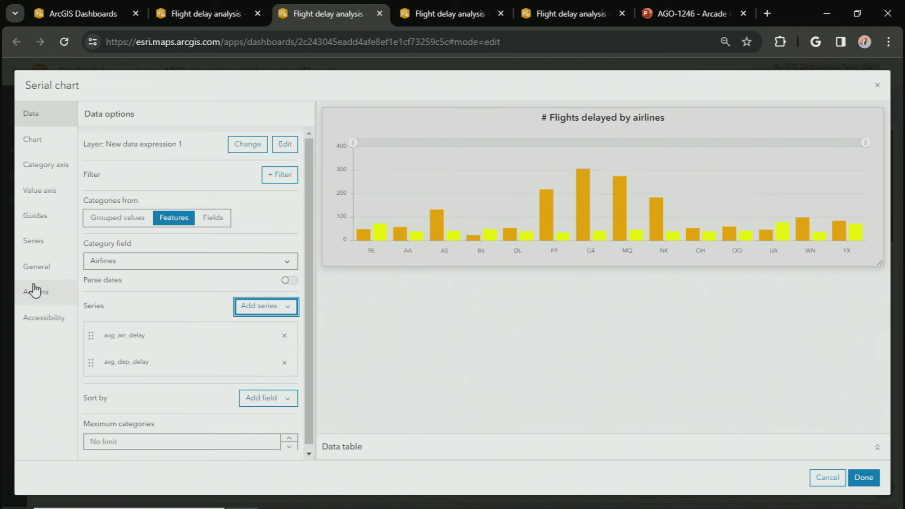
# Set the series stacking to Stacked and save the '# Flights delayed by airlines' chart
pyautogui.click(57, 233)
pyautogui.click(129, 178)
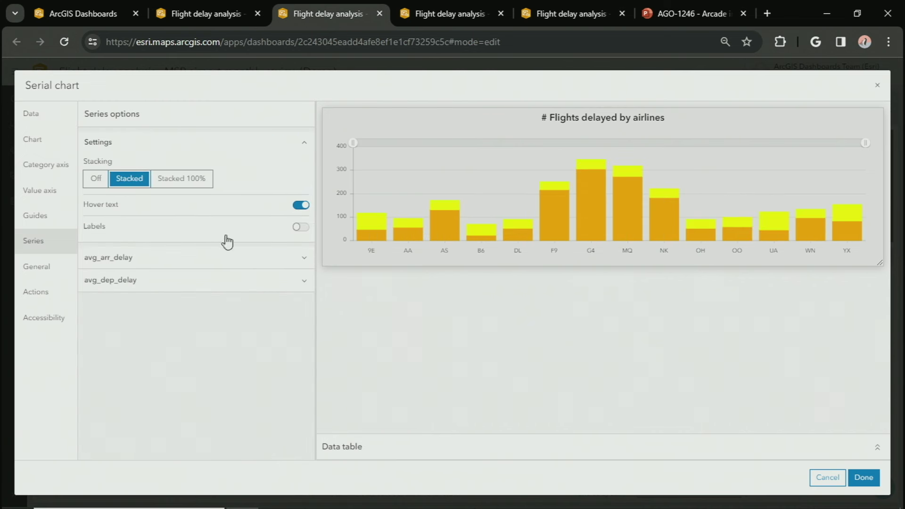
pyautogui.click(862, 479)
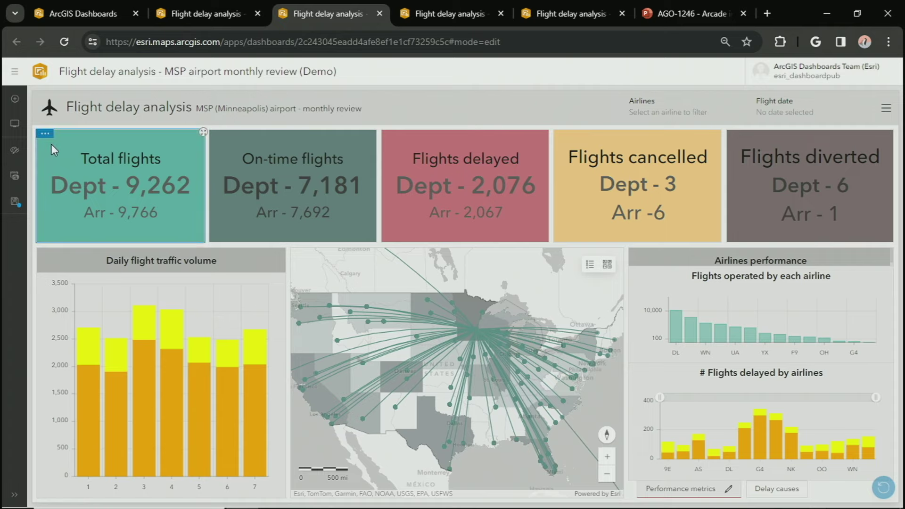
# Review the Total flights indicator's value and reference data settings and enable its advanced formatting
pyautogui.moveTo(46, 140)
pyautogui.click(45, 156)
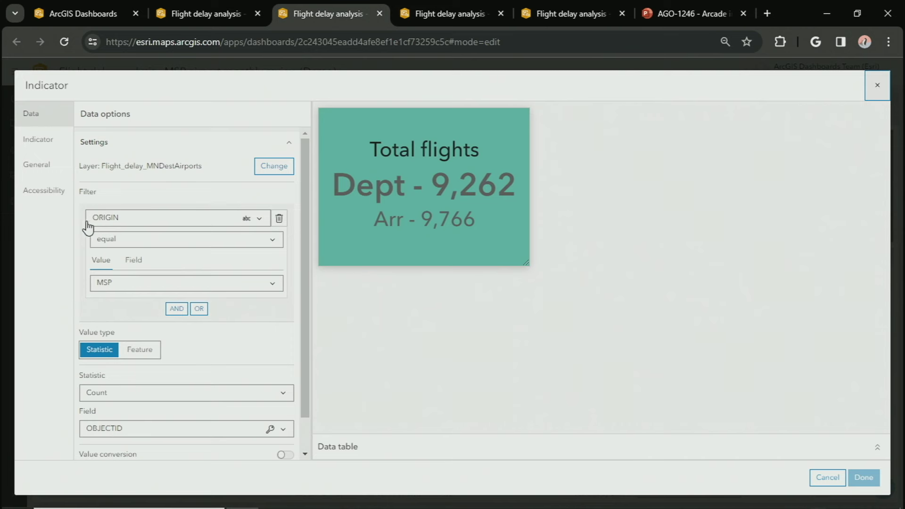
pyautogui.scroll(-1, 218, 320)
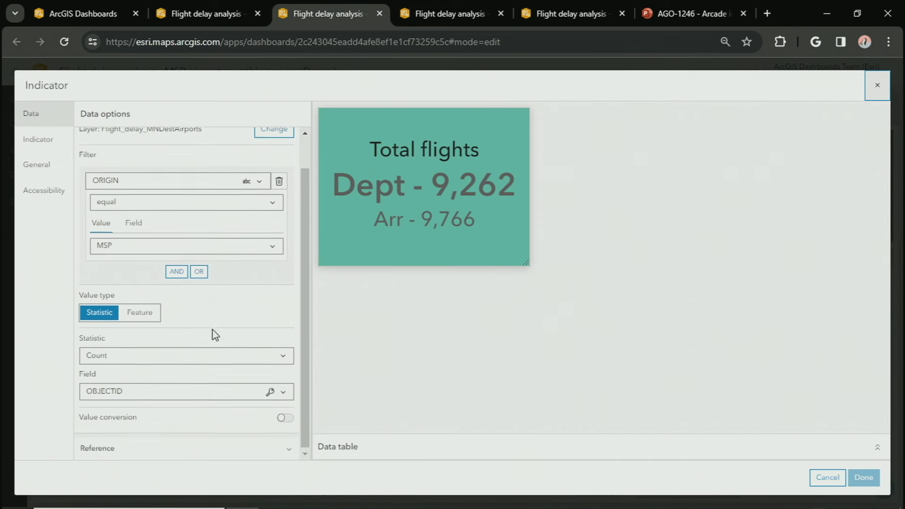
pyautogui.click(151, 448)
pyautogui.scroll(-3, 235, 340)
pyautogui.scroll(-4, 234, 340)
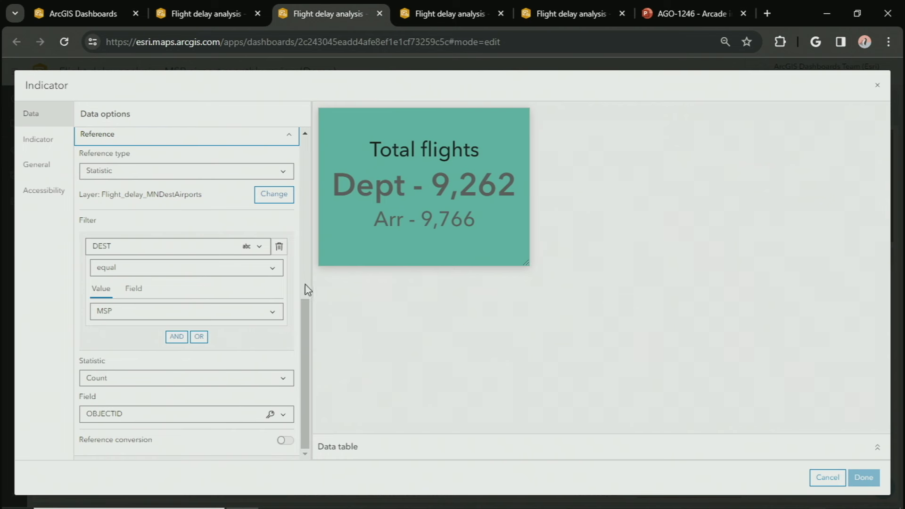
pyautogui.click(47, 150)
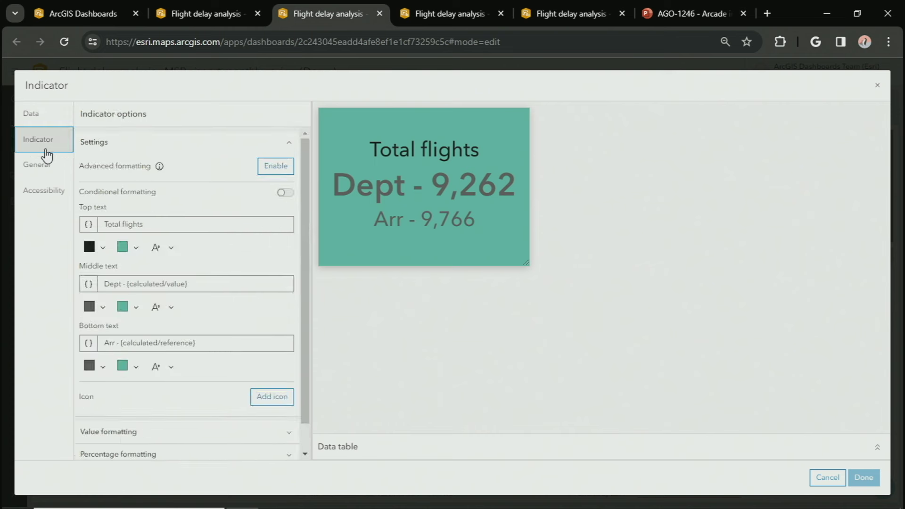
pyautogui.click(275, 166)
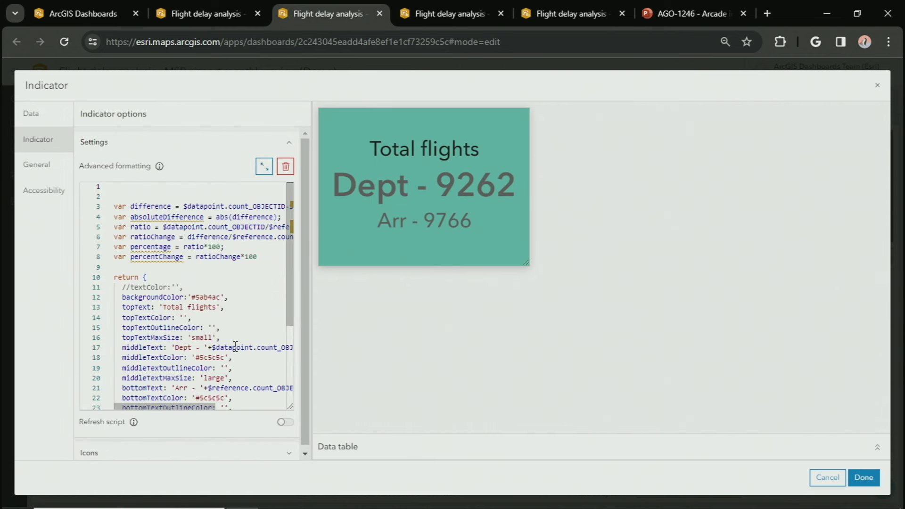
# Replace the indicator's whole advanced formatting script with the code copied from indicatorFormatting.js in VS Code, and widen the options pane
pyautogui.click(228, 278)
pyautogui.hotkey('ctrl', 'a')
pyautogui.press('BackSpace')
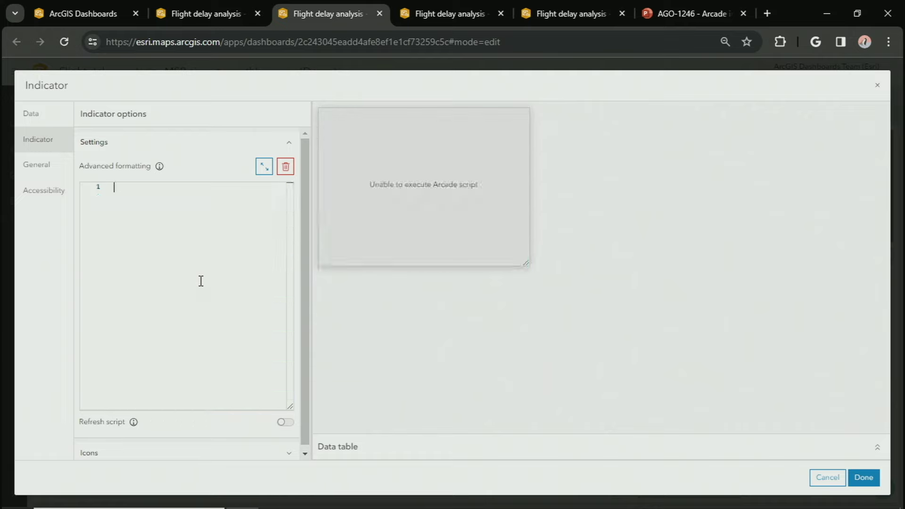
pyautogui.hotkey('alt', 'Tab')
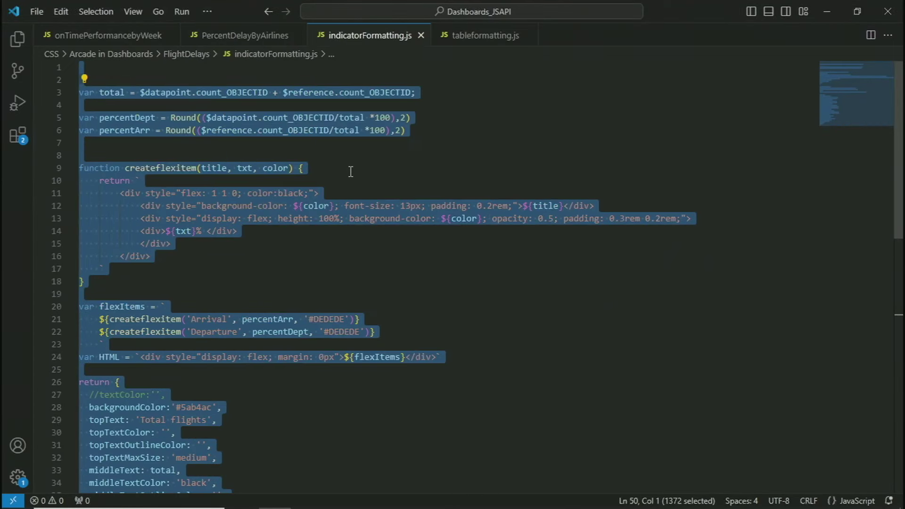
pyautogui.hotkey('alt', 'Tab')
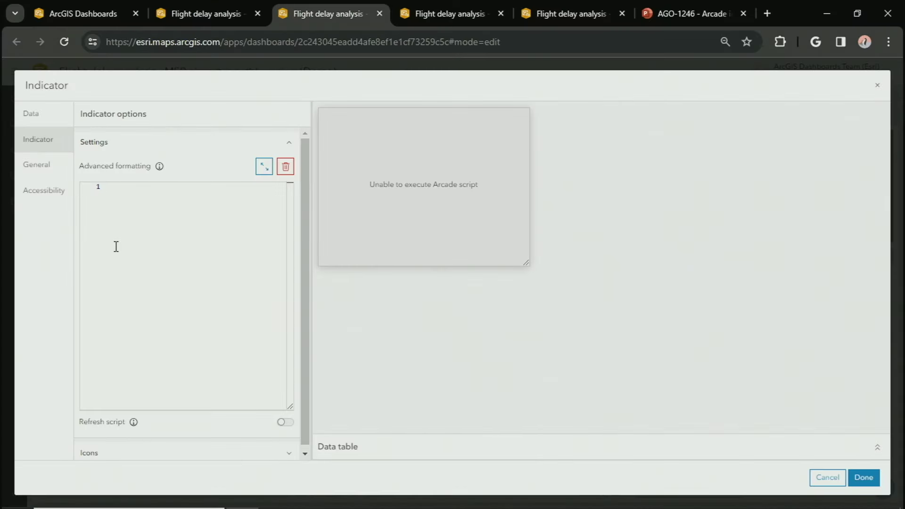
pyautogui.hotkey('ctrl', 'v')
pyautogui.moveTo(312, 236); pyautogui.dragTo(466, 239)
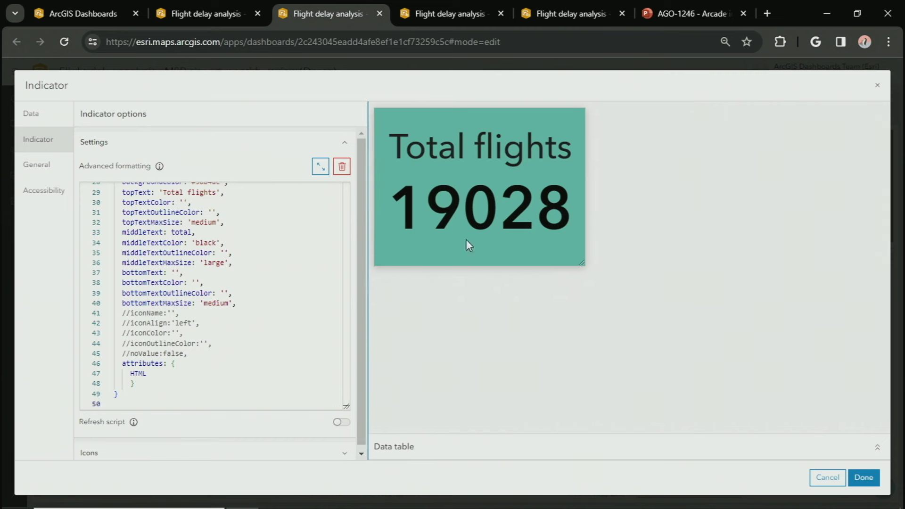
# Examine the script's total, percentDept and percentArr variables and the createflexitem function
pyautogui.scroll(5, 145, 215)
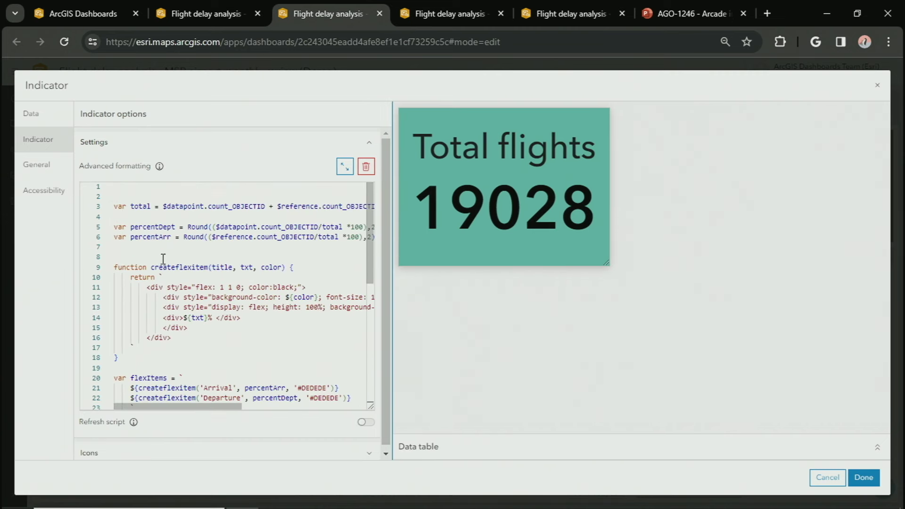
pyautogui.doubleClick(144, 206)
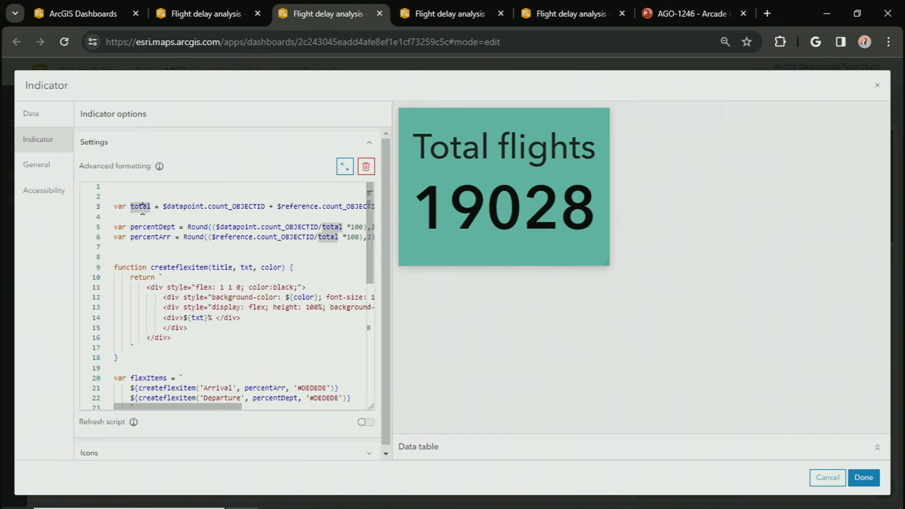
pyautogui.click(226, 206)
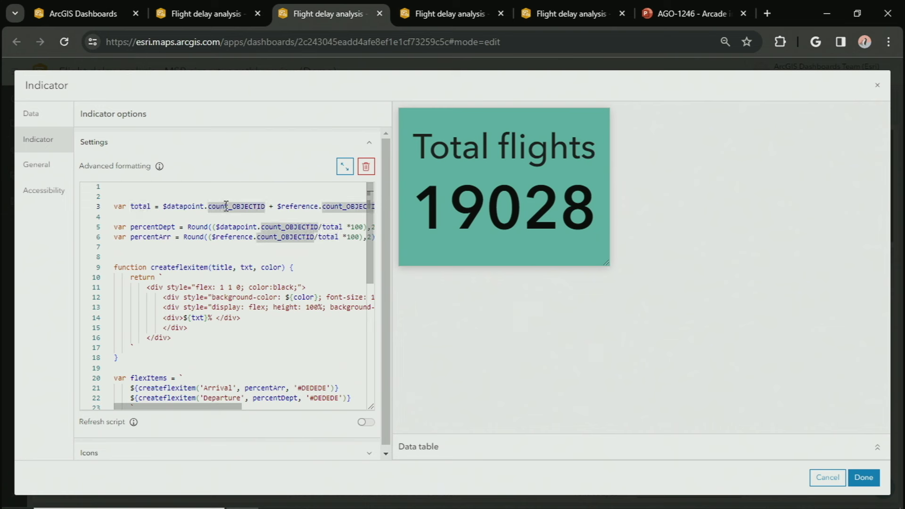
pyautogui.click(299, 206)
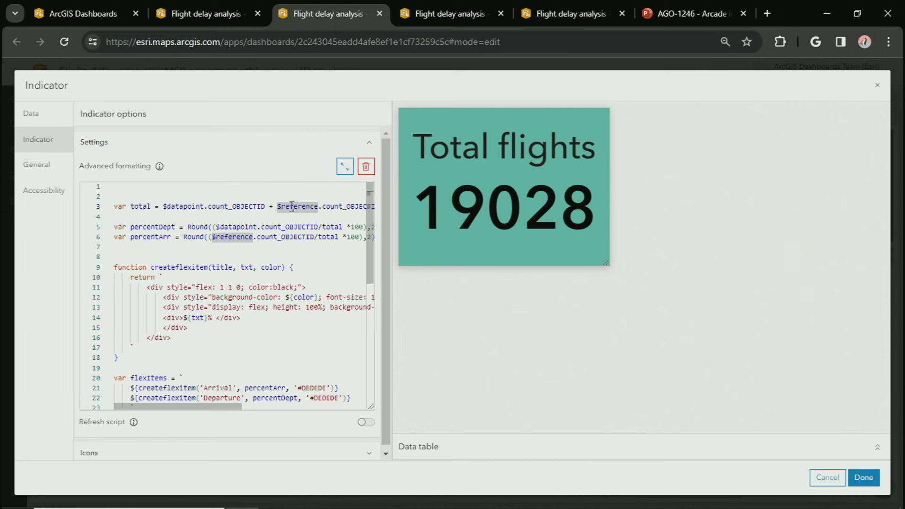
pyautogui.click(158, 228)
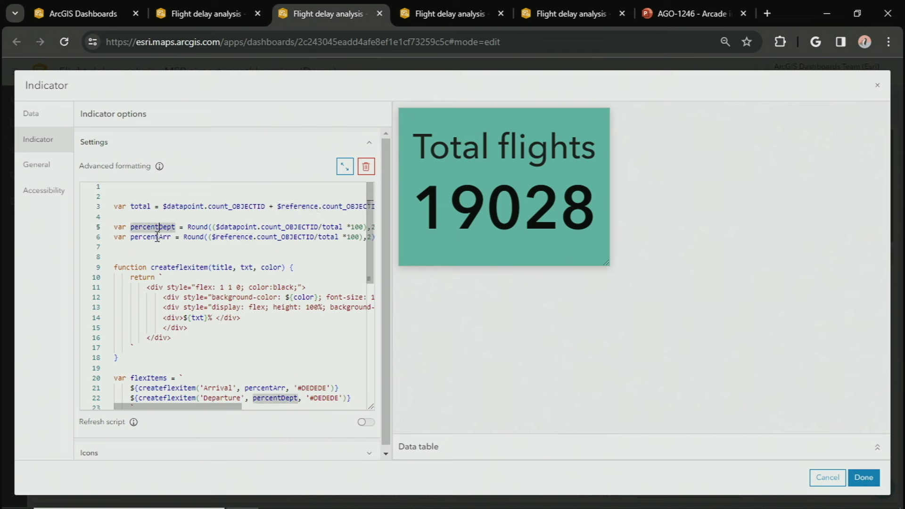
pyautogui.click(157, 238)
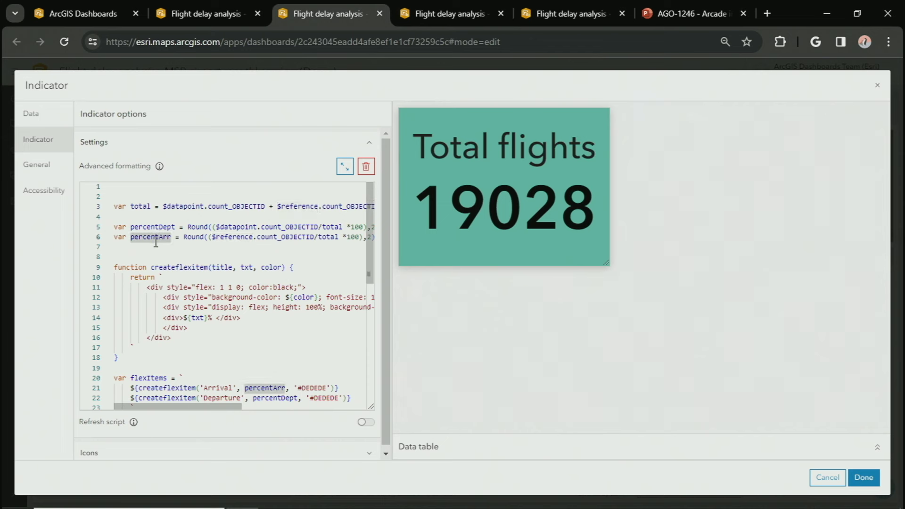
pyautogui.click(195, 352)
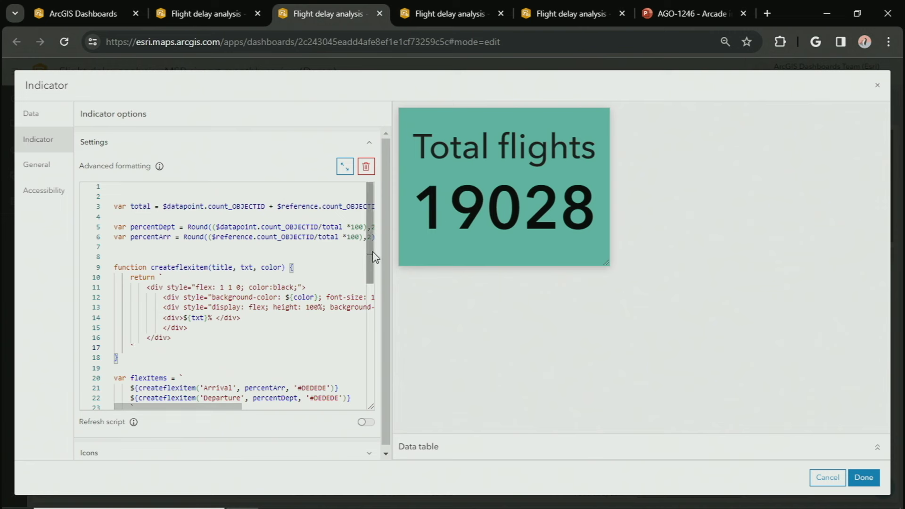
pyautogui.moveTo(367, 250); pyautogui.dragTo(369, 270)
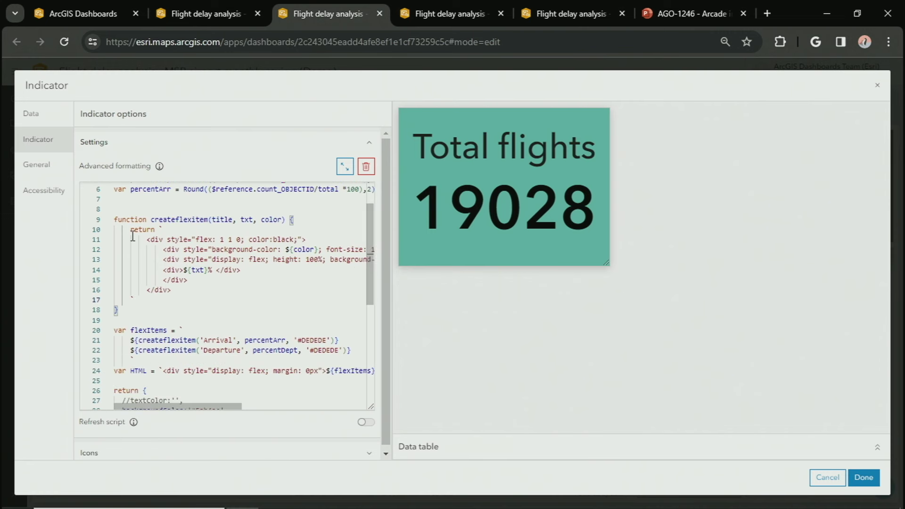
pyautogui.click(197, 250)
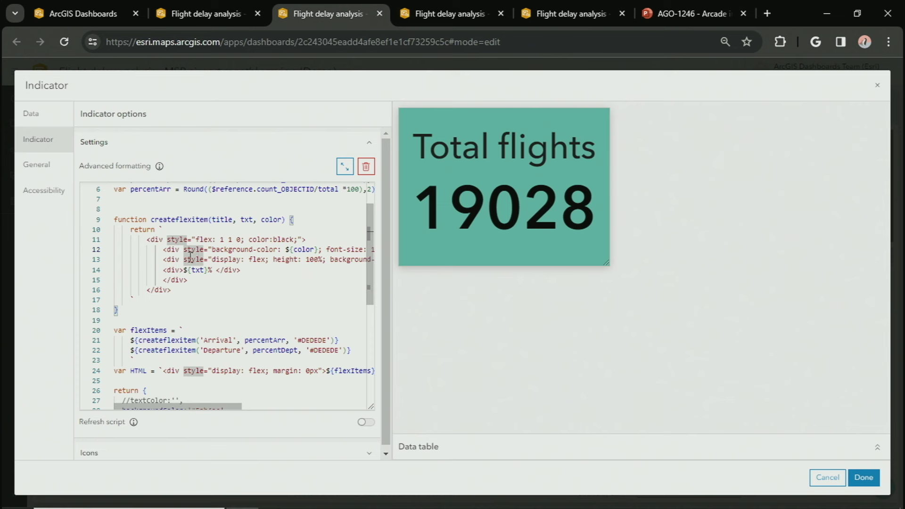
pyautogui.click(176, 219)
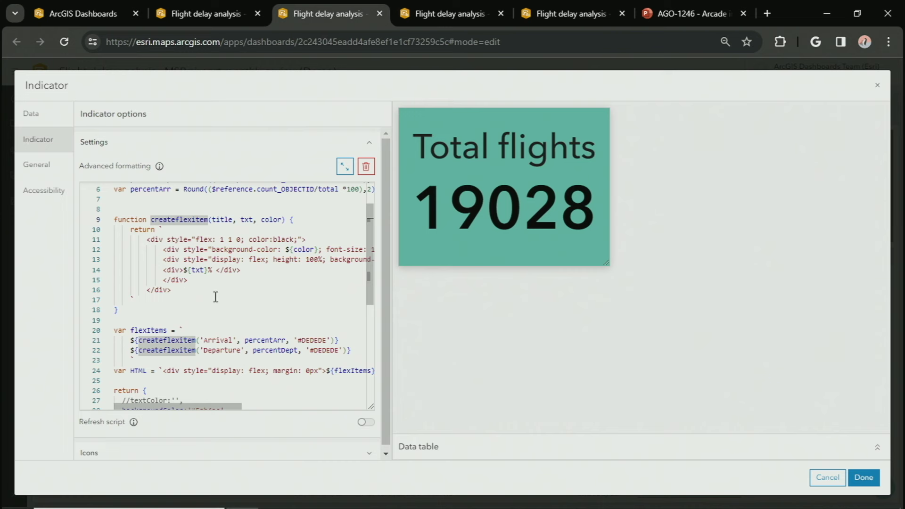
# Examine how the HTML variable wraps flexItems and where HTML is passed into the returned attributes
pyautogui.scroll(-2, 217, 294)
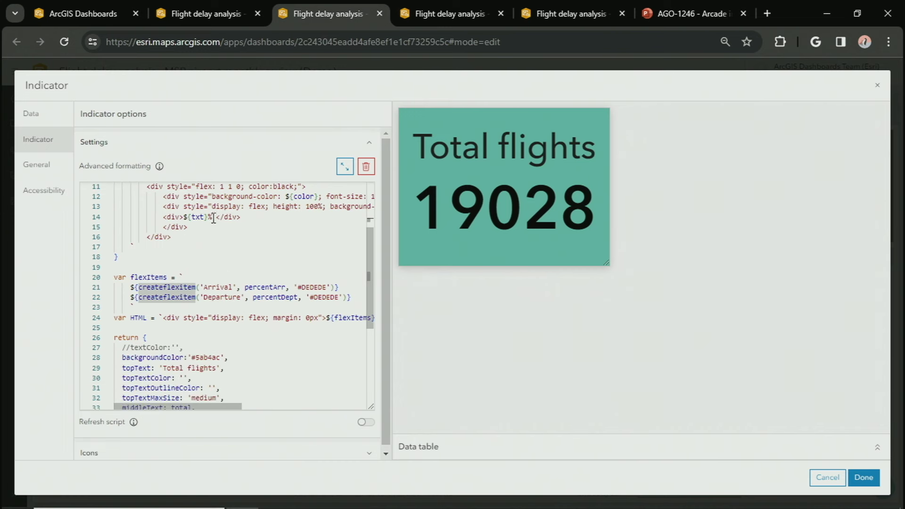
pyautogui.click(137, 319)
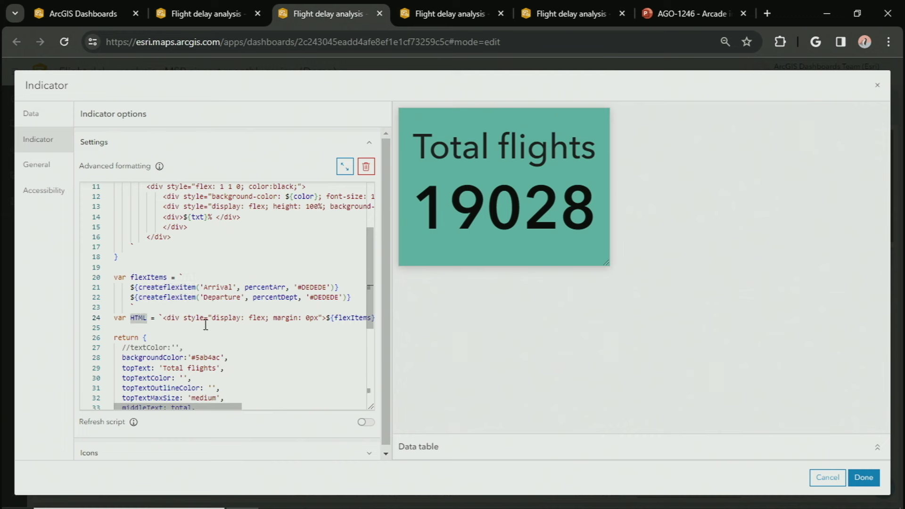
pyautogui.moveTo(228, 411)
pyautogui.mouseDown()
pyautogui.moveTo(254, 411)
pyautogui.moveTo(235, 411)
pyautogui.mouseUp()
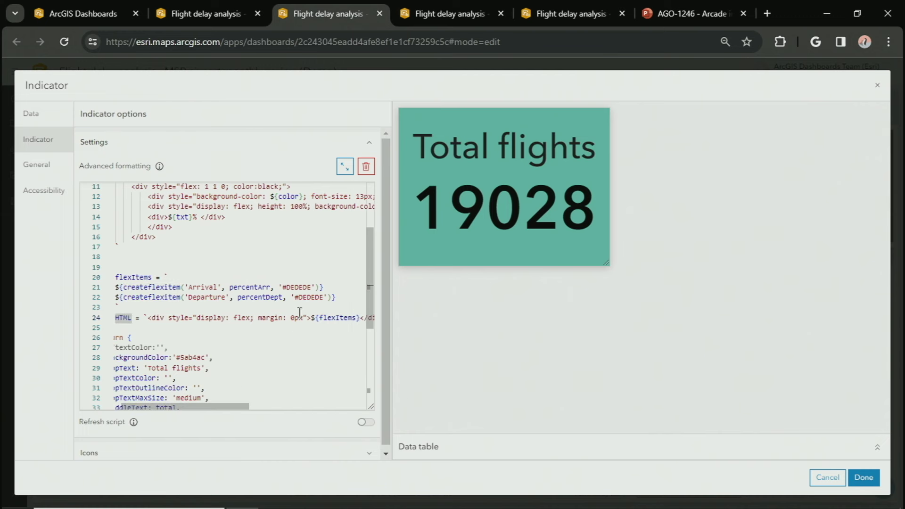
pyautogui.click(336, 318)
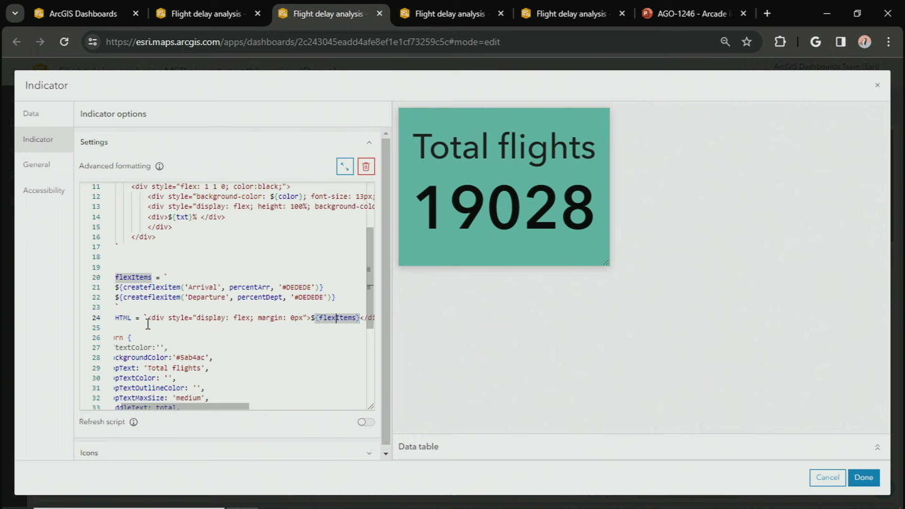
pyautogui.moveTo(151, 318); pyautogui.dragTo(234, 319)
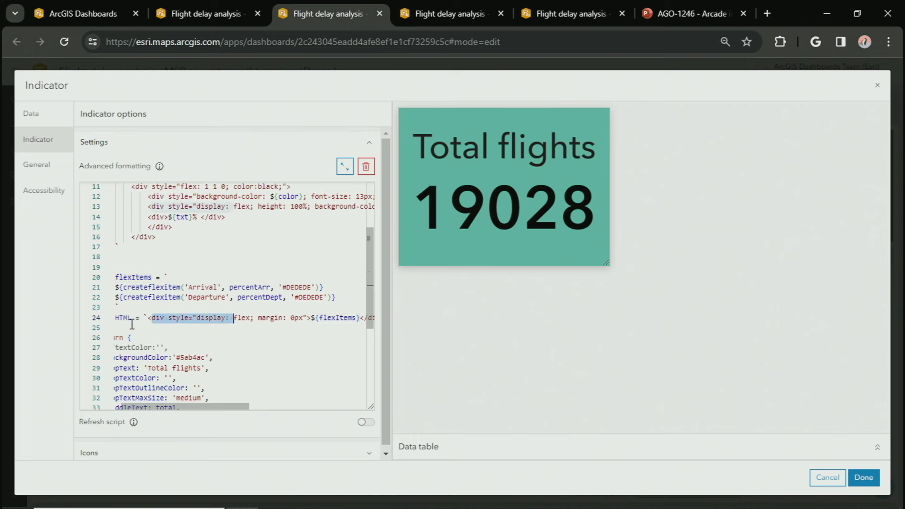
pyautogui.click(123, 318)
pyautogui.hscroll(-1, 159, 388)
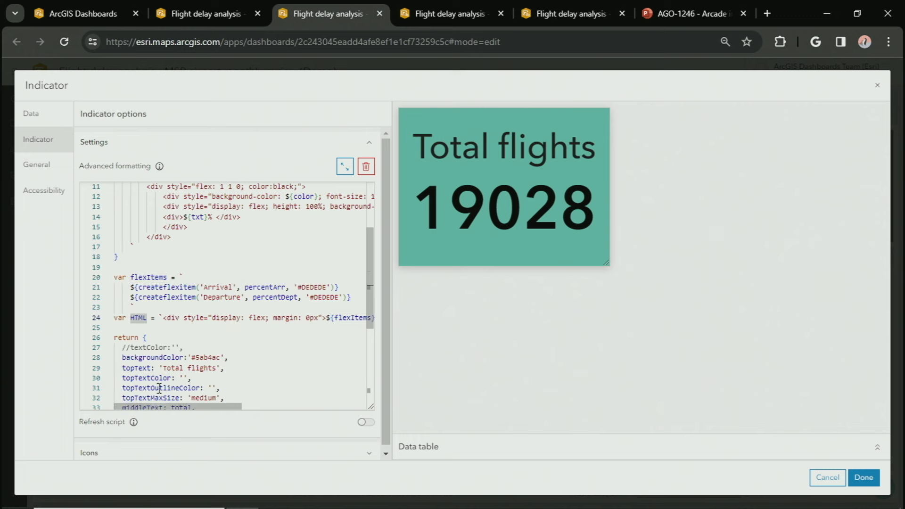
pyautogui.scroll(-5, 175, 328)
pyautogui.click(138, 371)
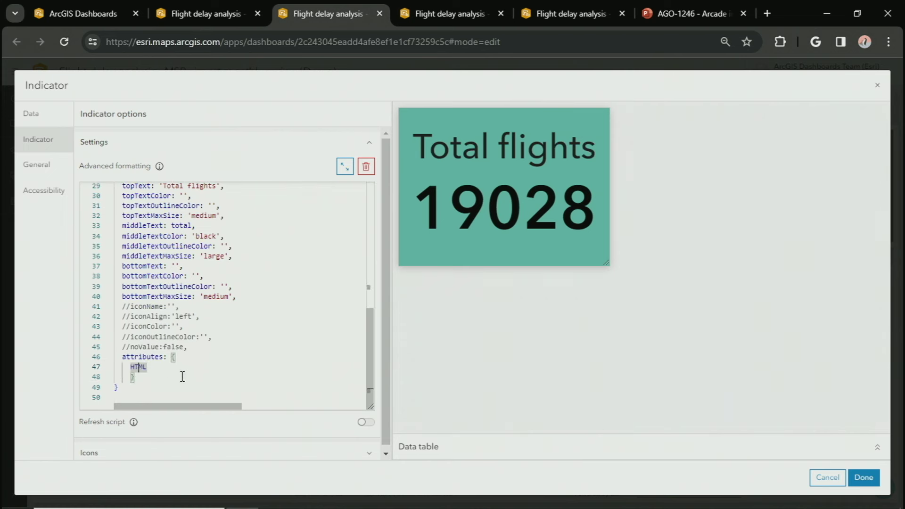
# Examine the script's return block, checking the middleText property set to total and the attributes property
pyautogui.scroll(1, 227, 342)
pyautogui.scroll(1, 227, 342)
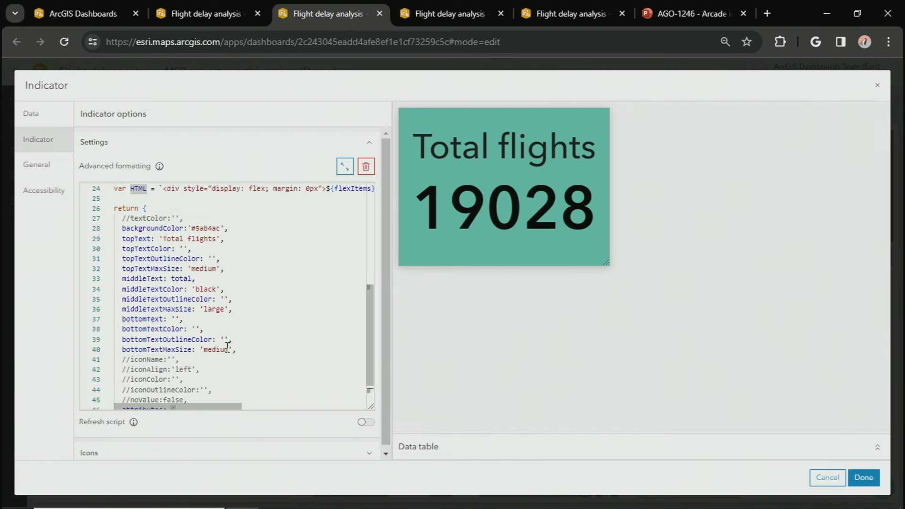
pyautogui.click(179, 279)
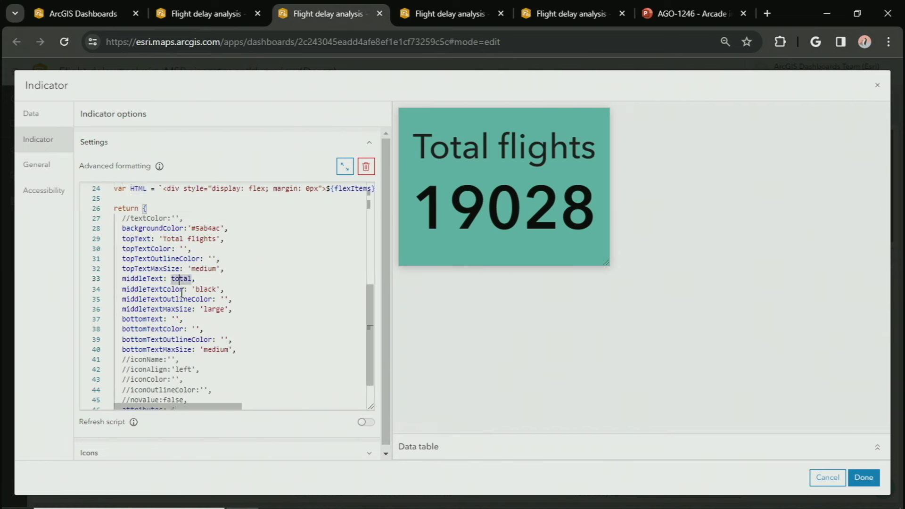
pyautogui.scroll(3, 369, 307)
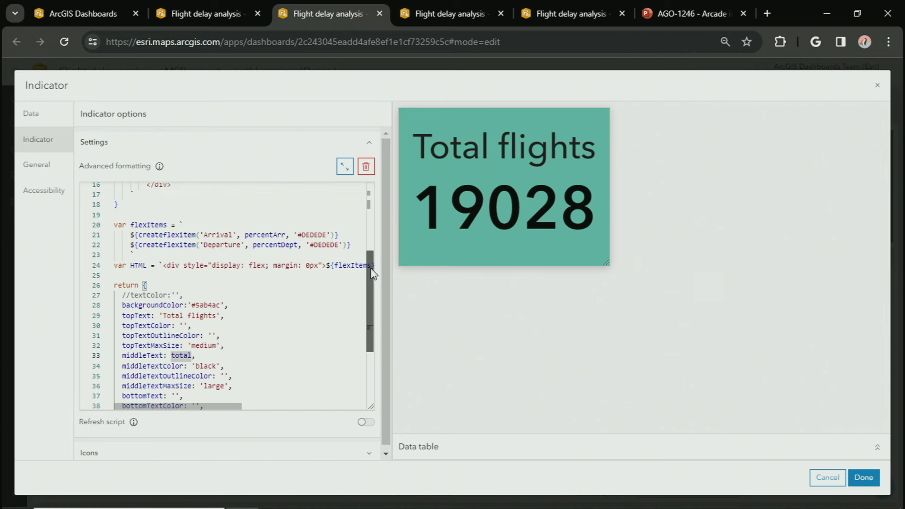
pyautogui.click(142, 359)
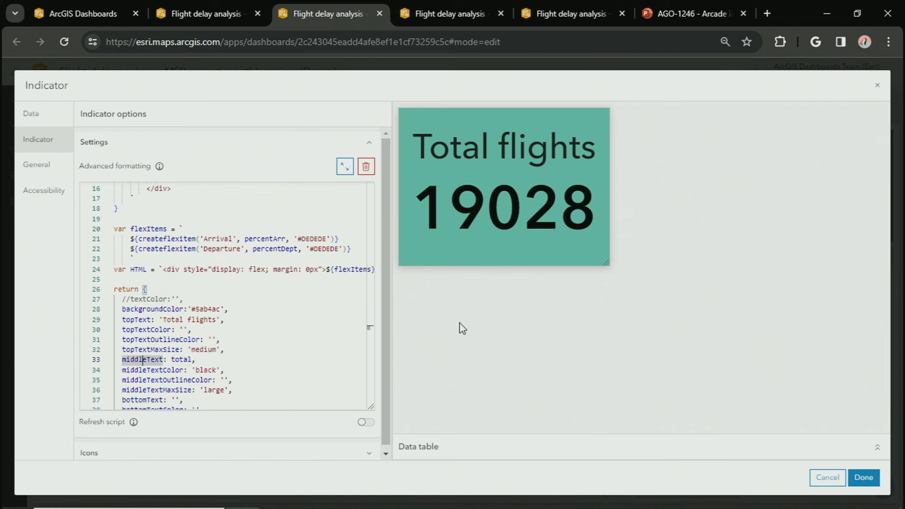
pyautogui.scroll(1, 299, 333)
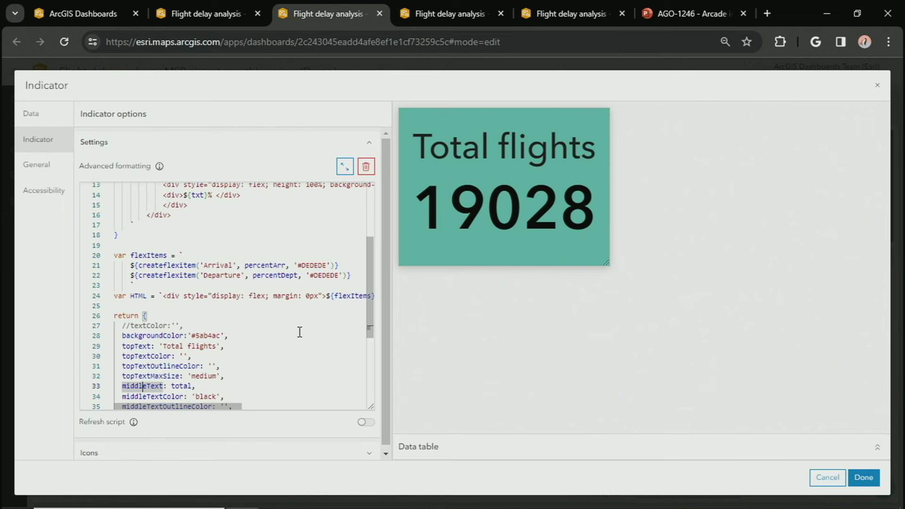
pyautogui.scroll(1, 300, 332)
pyautogui.scroll(-2, 299, 333)
pyautogui.scroll(-3, 299, 332)
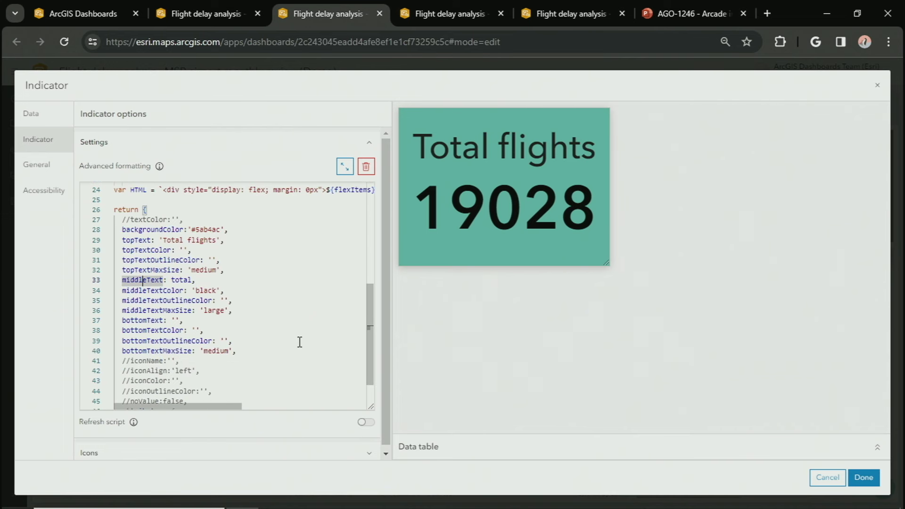
pyautogui.click(144, 358)
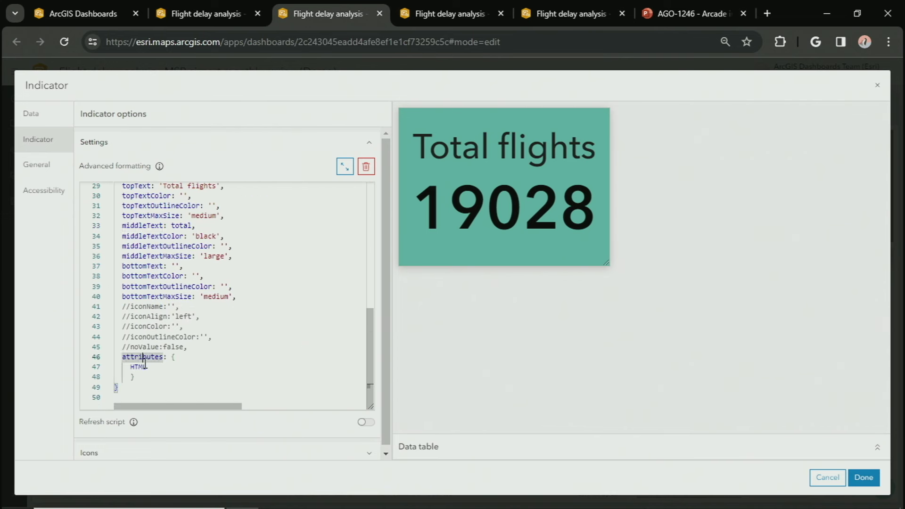
# Open the indicator's description for editing in its general options
pyautogui.click(43, 166)
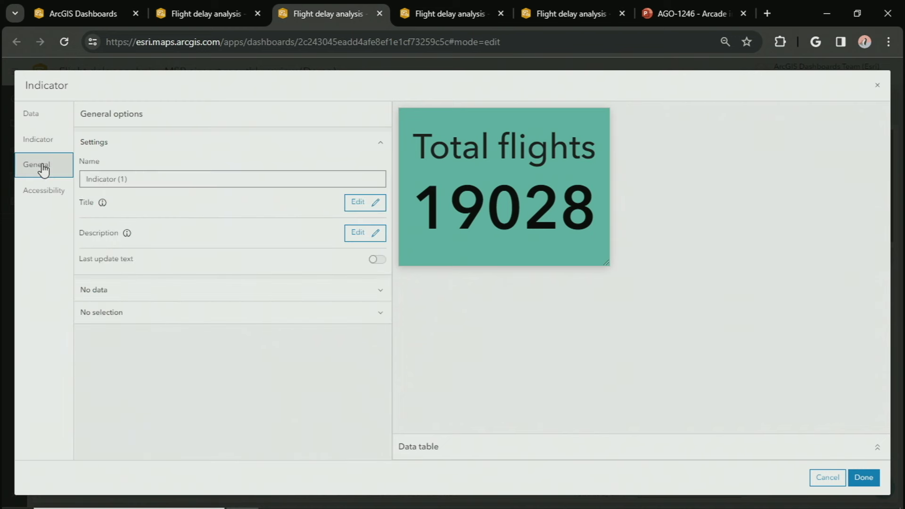
pyautogui.click(365, 232)
pyautogui.click(160, 321)
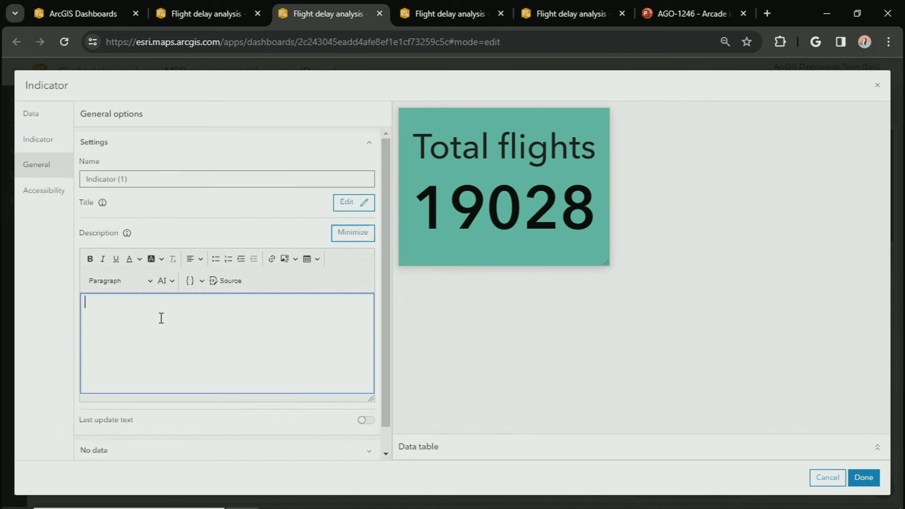
# Look through the expression, application and item fields that can be inserted into the description, and return to the empty description text
pyautogui.click(194, 282)
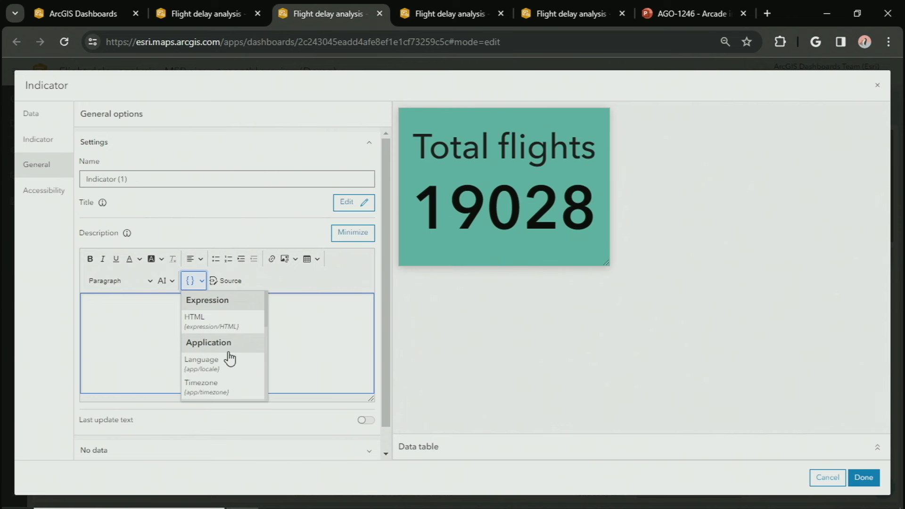
pyautogui.scroll(-2, 228, 361)
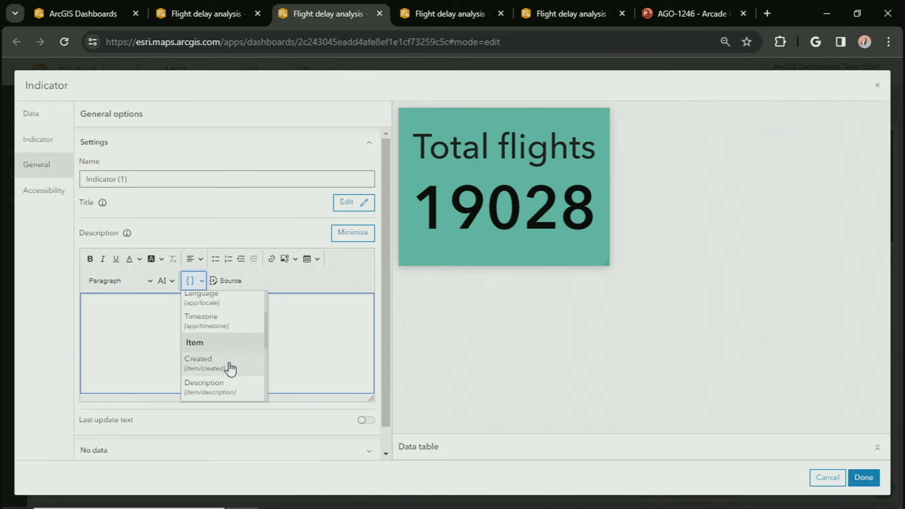
pyautogui.scroll(-2, 230, 369)
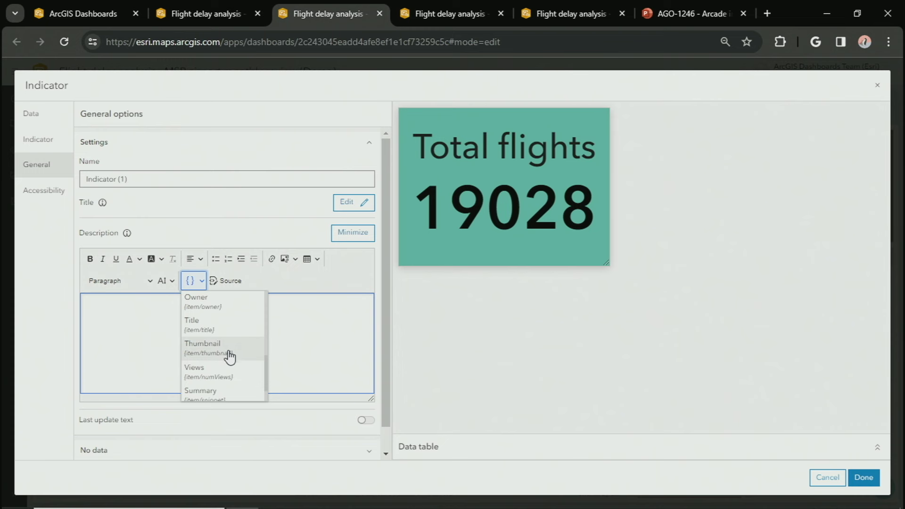
pyautogui.scroll(2, 231, 372)
pyautogui.scroll(1, 231, 373)
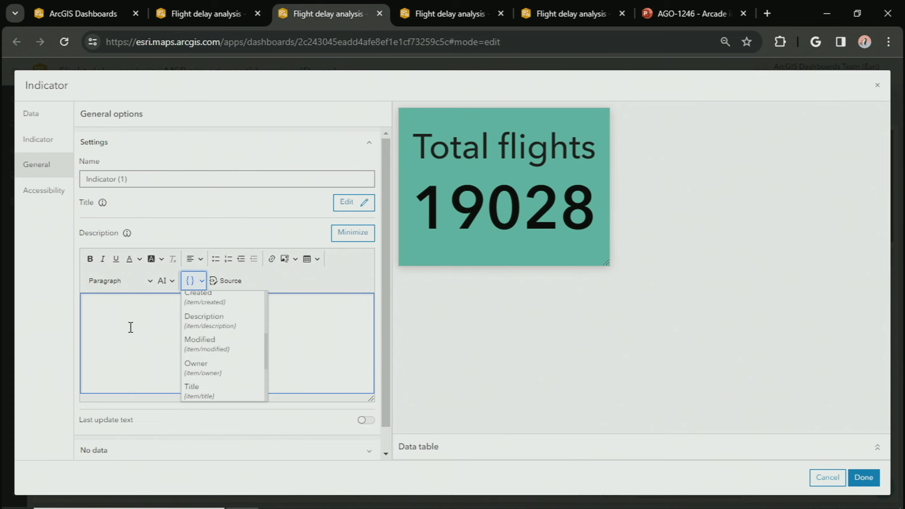
pyautogui.click(148, 327)
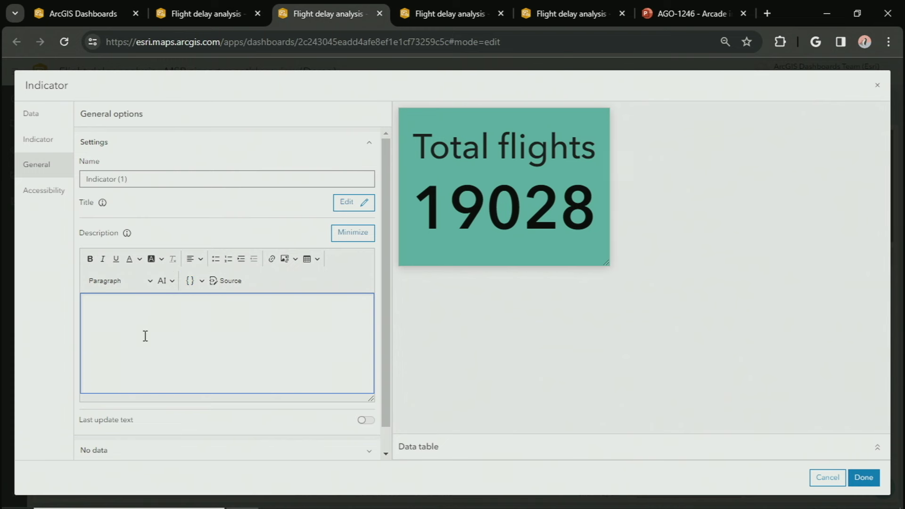
# Insert the HTML expression into the Total flights indicator's description and apply the indicator's configuration
pyautogui.click(194, 281)
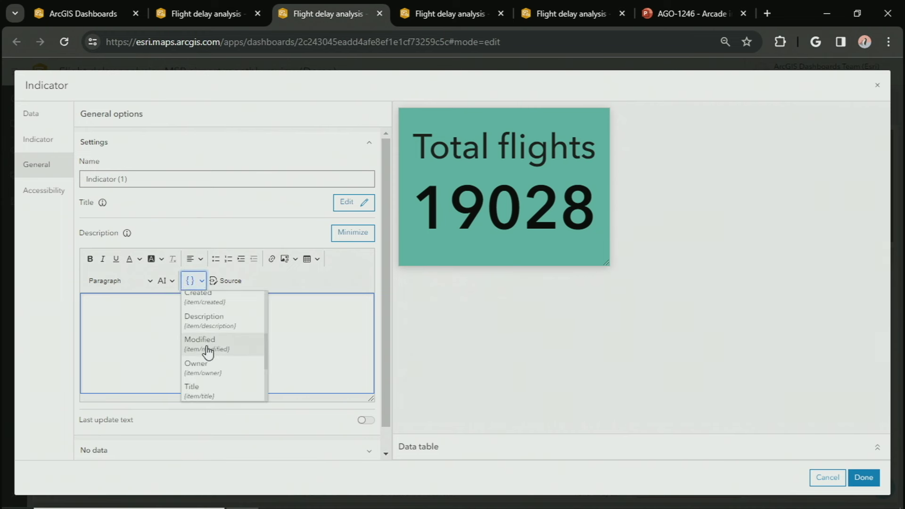
pyautogui.scroll(3, 212, 348)
pyautogui.click(218, 321)
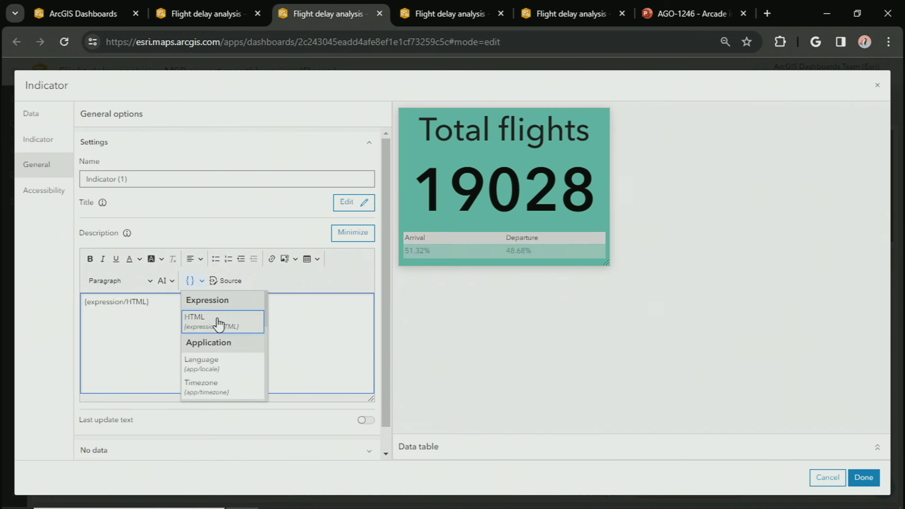
pyautogui.click(163, 315)
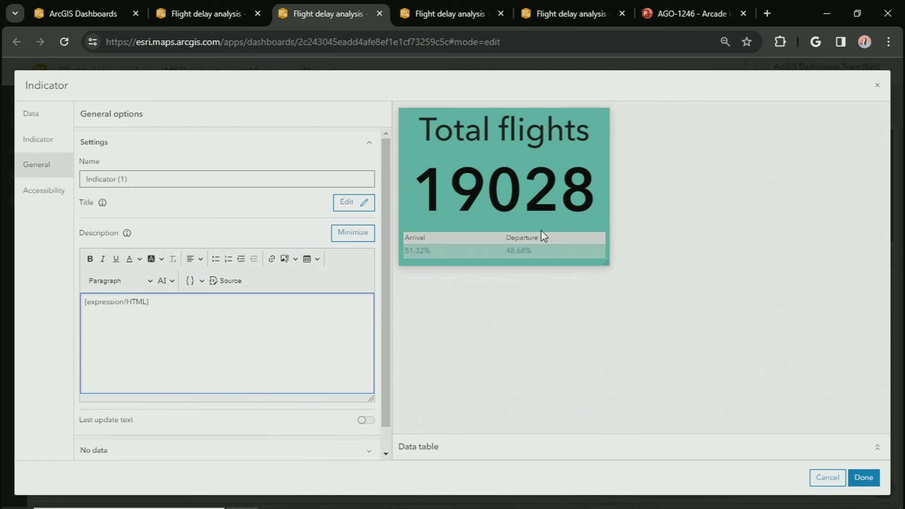
pyautogui.click(861, 478)
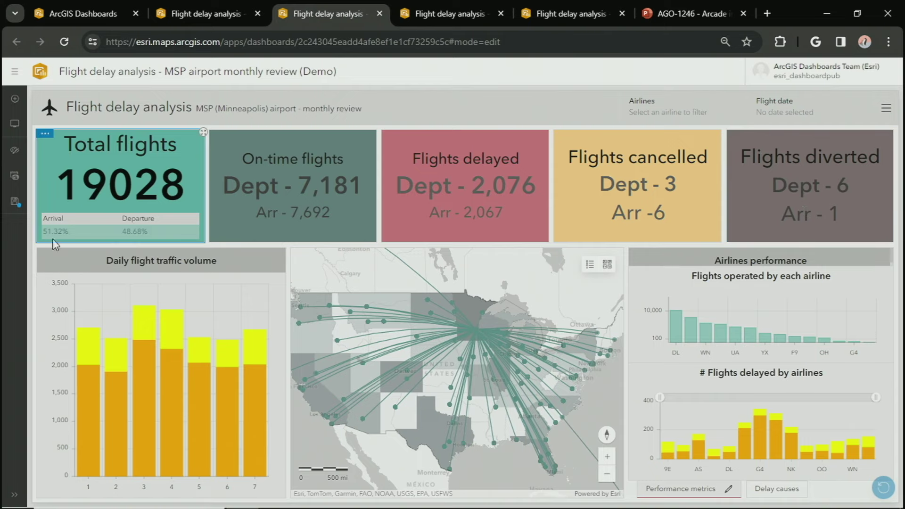
# In the Demo step 2 dashboard, configure the Delay causes table and enable advanced formatting for its values
pyautogui.click(435, 13)
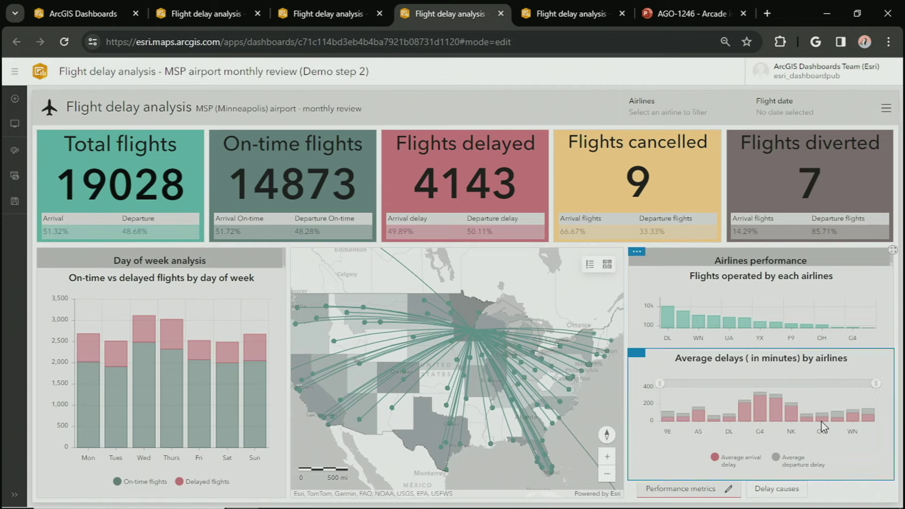
pyautogui.click(773, 493)
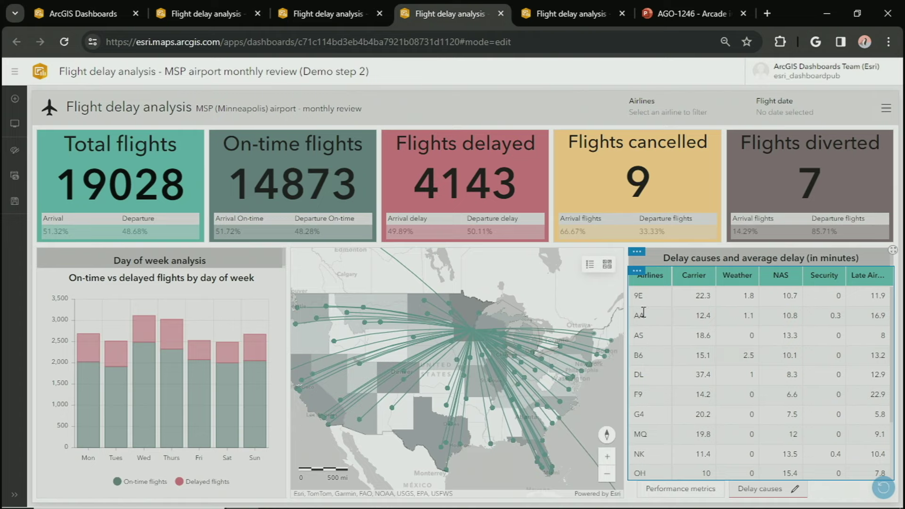
pyautogui.moveTo(636, 273)
pyautogui.click(637, 293)
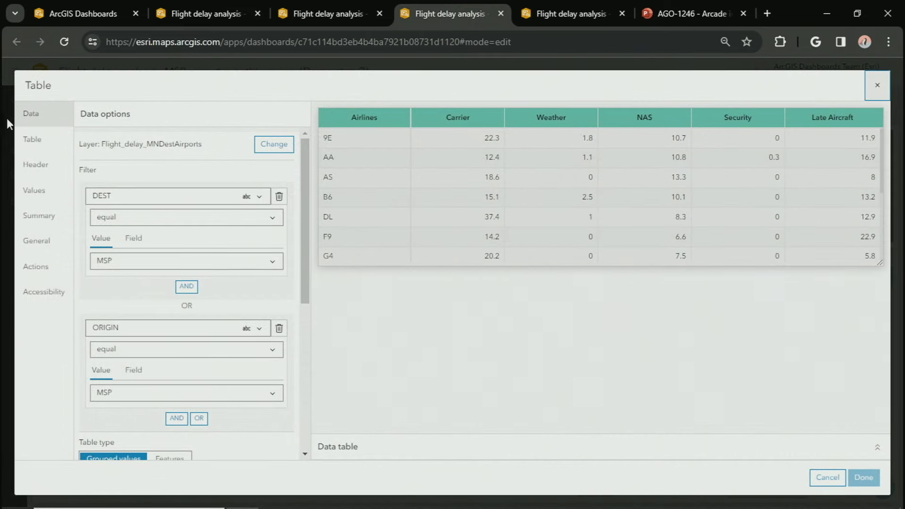
pyautogui.click(43, 190)
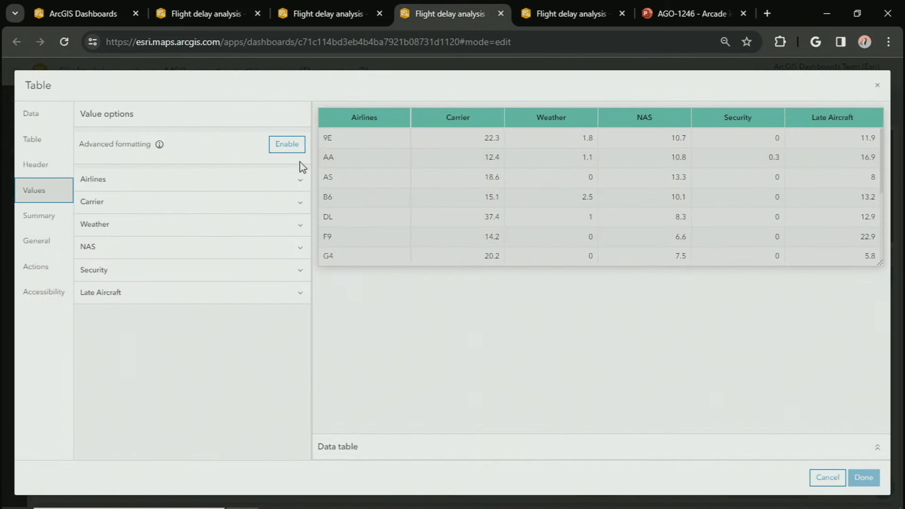
pyautogui.click(287, 145)
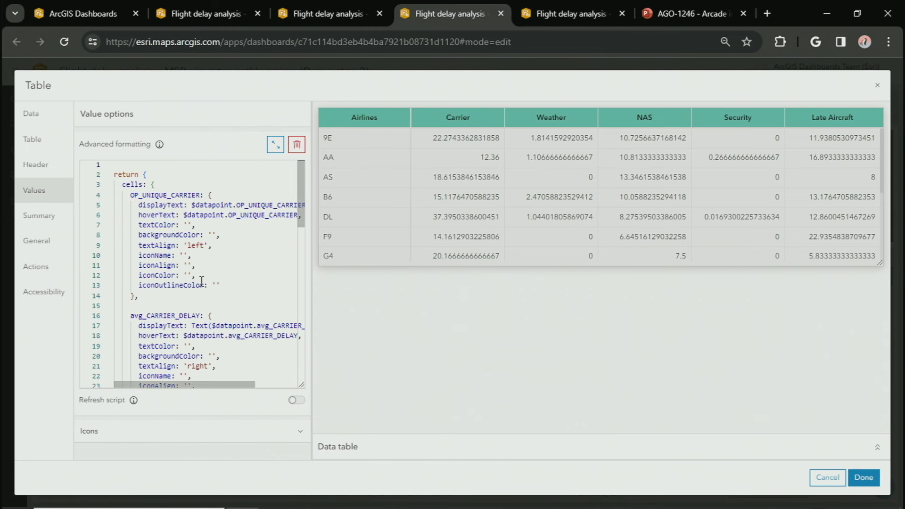
# Replace the table's entire advanced formatting script with the code from tableformatting.js in Visual Studio Code
pyautogui.hotkey('alt', 'Tab')
pyautogui.click(535, 263)
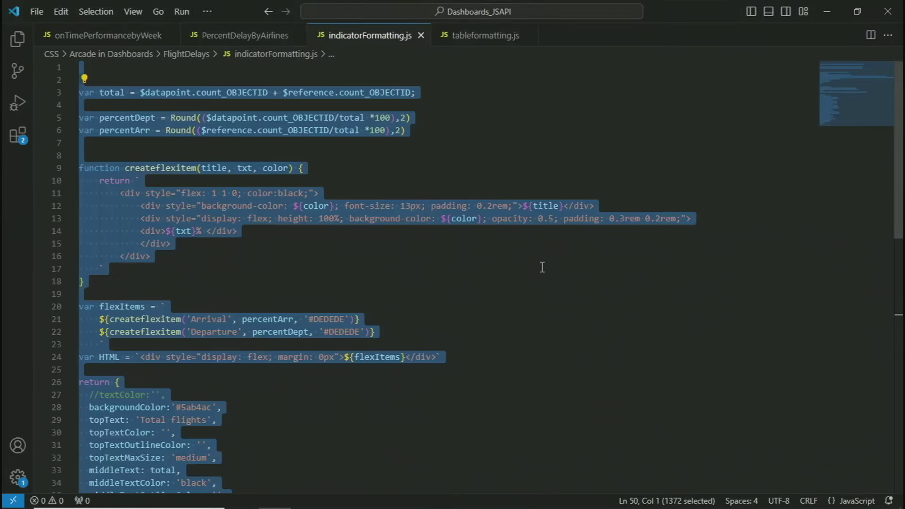
pyautogui.click(461, 44)
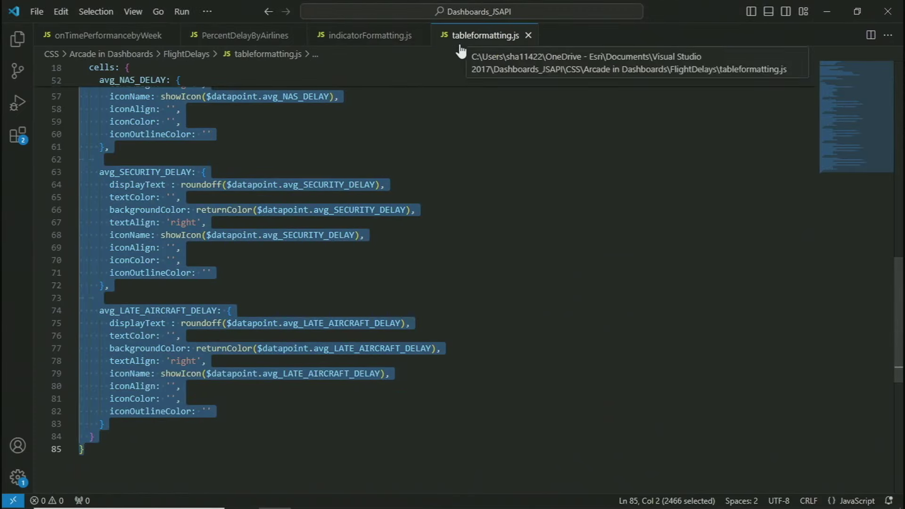
pyautogui.hotkey('alt', 'Tab')
pyautogui.click(188, 189)
pyautogui.hotkey('ctrl', 'a')
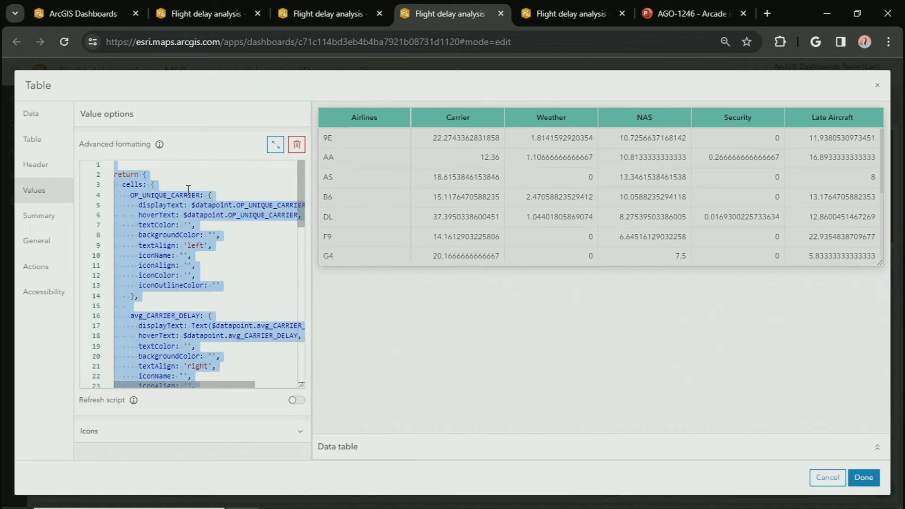
pyautogui.hotkey('ctrl', 'v')
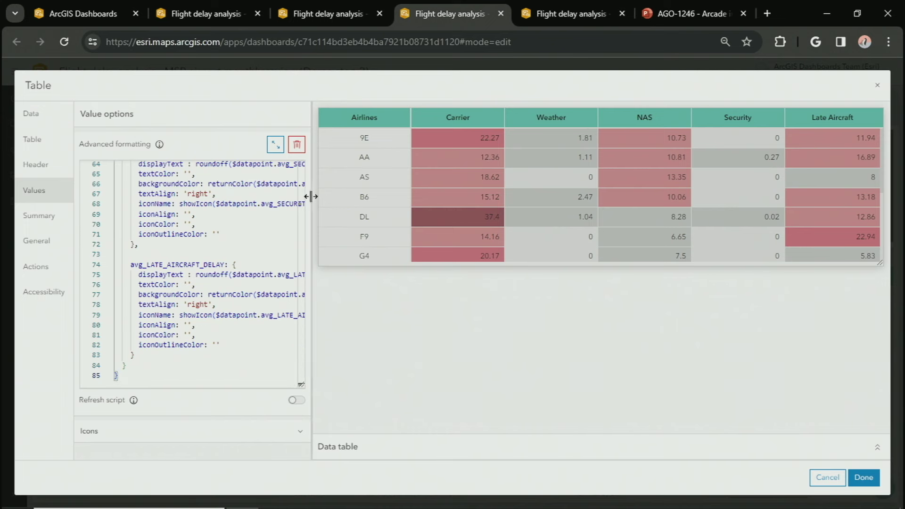
# Examine the roundoff and returnColor functions in the formatting script, including the When conditions that assign colors to value ranges
pyautogui.moveTo(311, 197); pyautogui.dragTo(401, 209)
pyautogui.scroll(7, 194, 249)
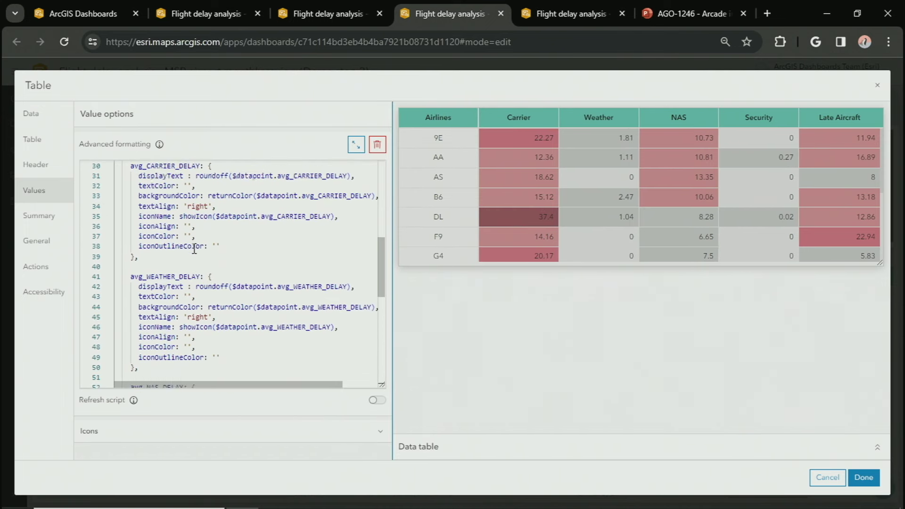
pyautogui.scroll(6, 194, 249)
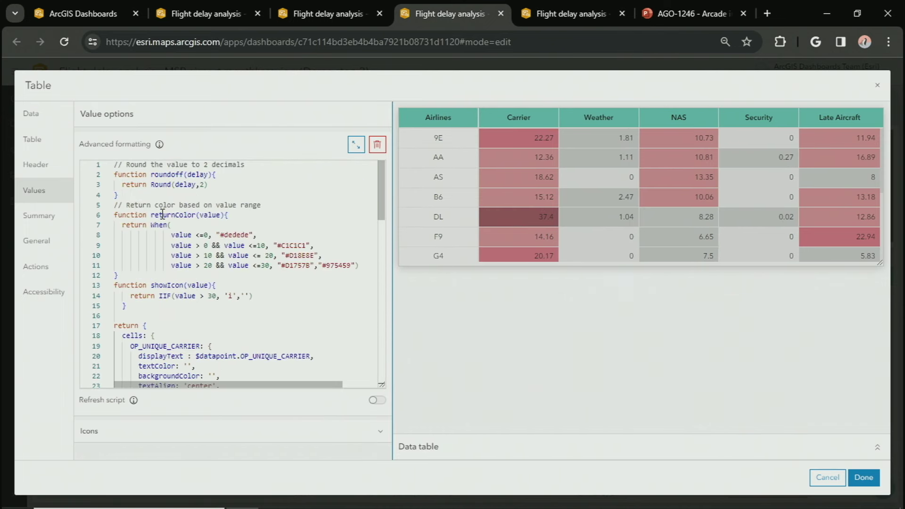
pyautogui.doubleClick(165, 214)
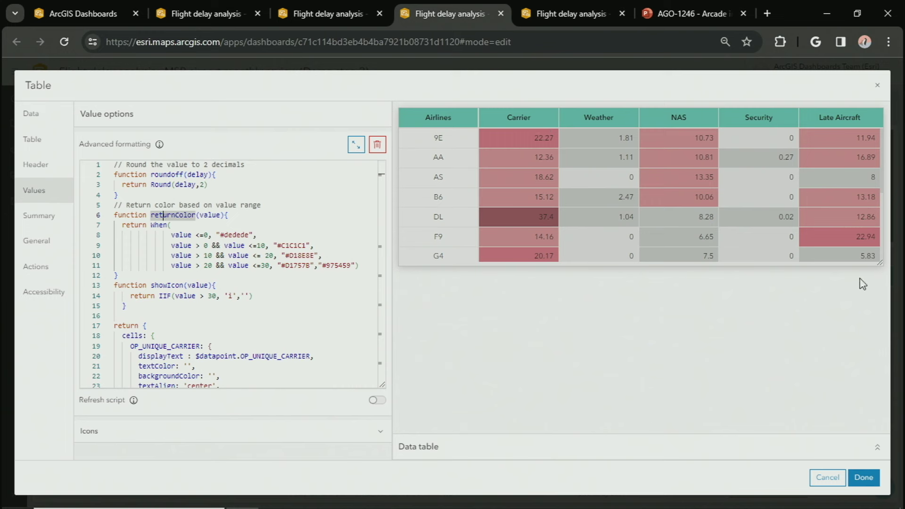
pyautogui.click(157, 226)
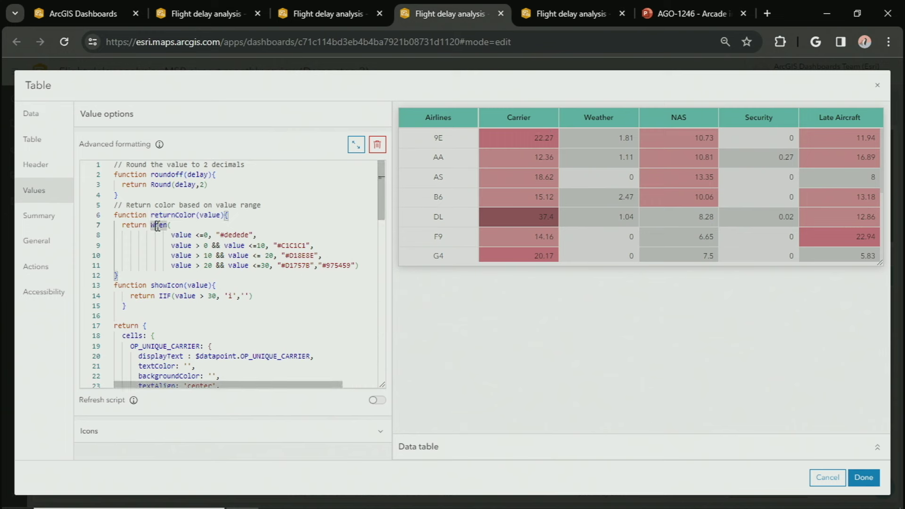
pyautogui.click(192, 235)
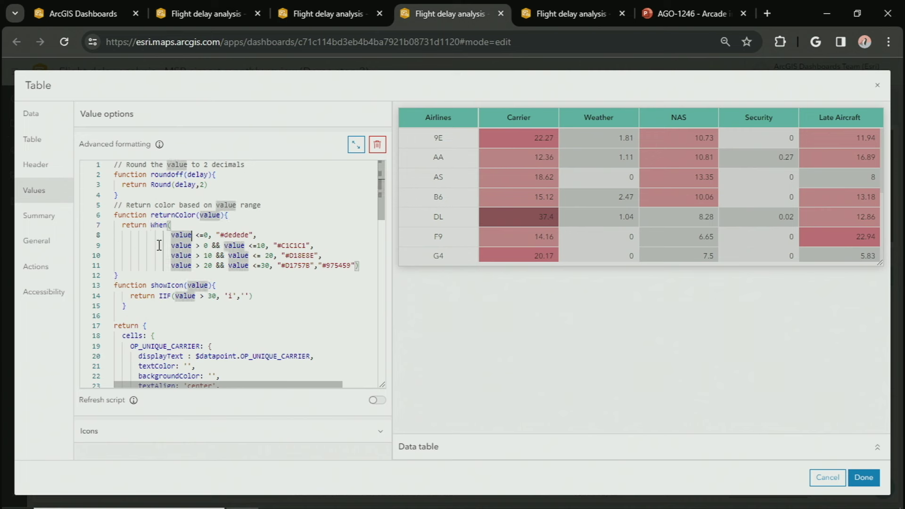
pyautogui.click(297, 266)
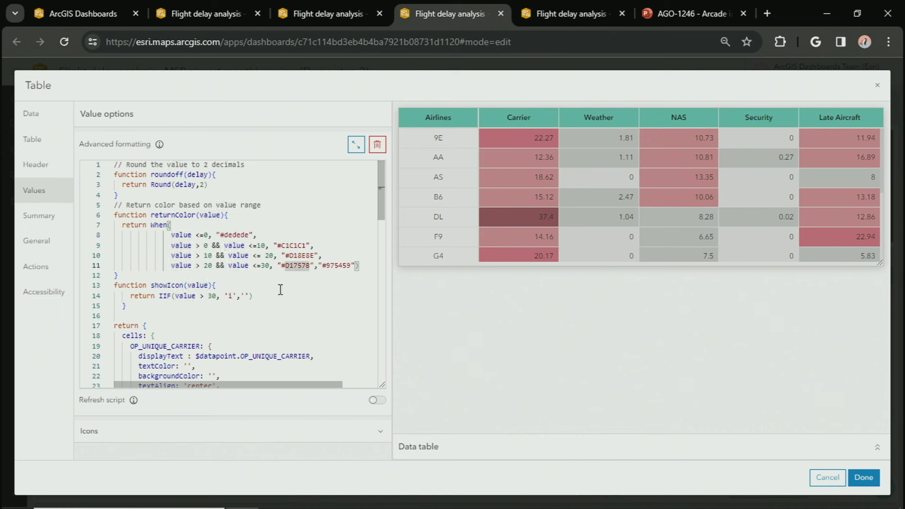
pyautogui.scroll(-1, 284, 289)
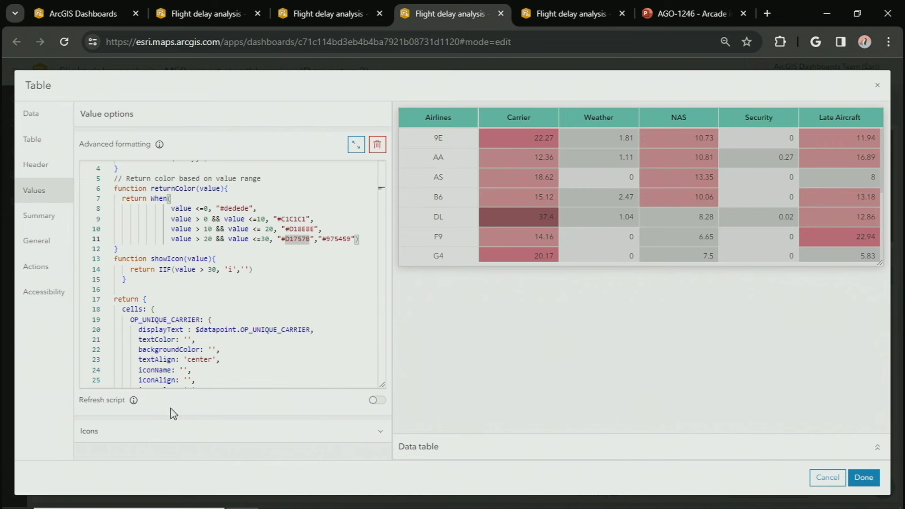
# Add the circled exclamation mark icon from the Miscellaneous set to the table's icons and name it i
pyautogui.click(183, 433)
pyautogui.scroll(-3, 244, 349)
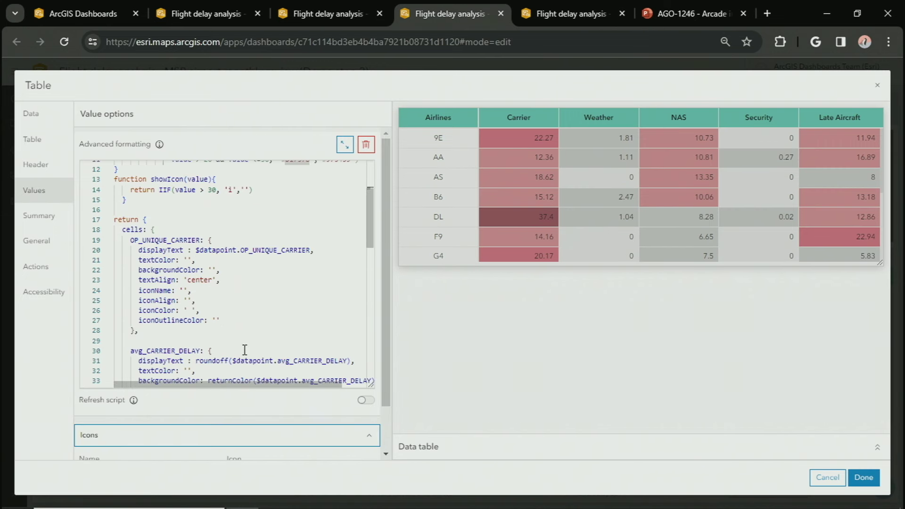
pyautogui.scroll(-3, 249, 405)
pyautogui.click(231, 447)
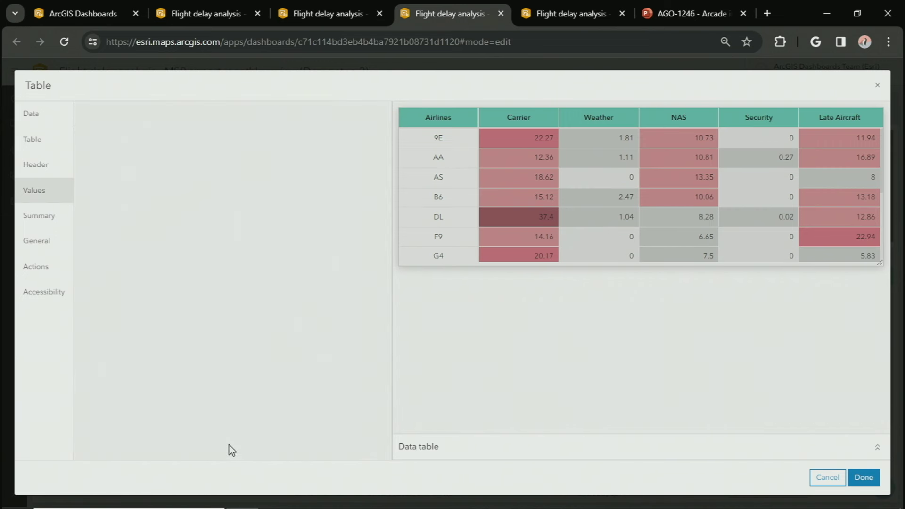
pyautogui.click(163, 206)
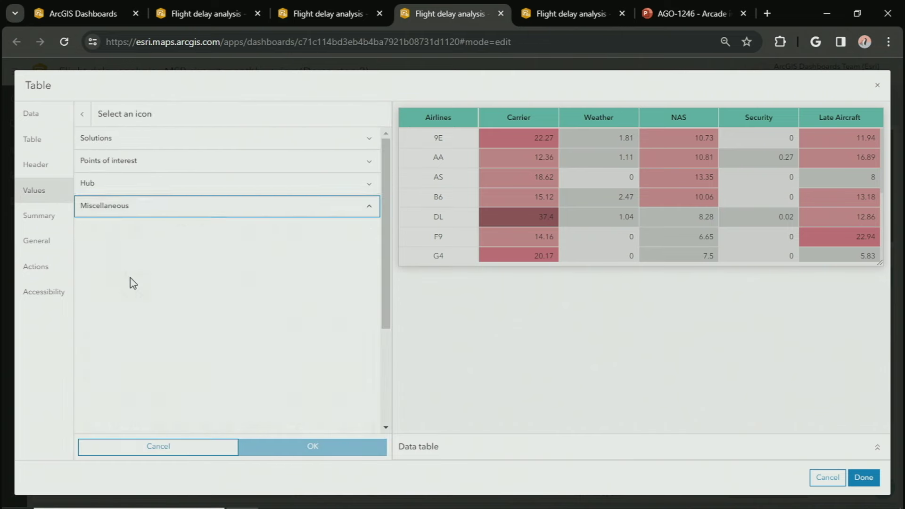
pyautogui.click(153, 333)
pyautogui.click(312, 447)
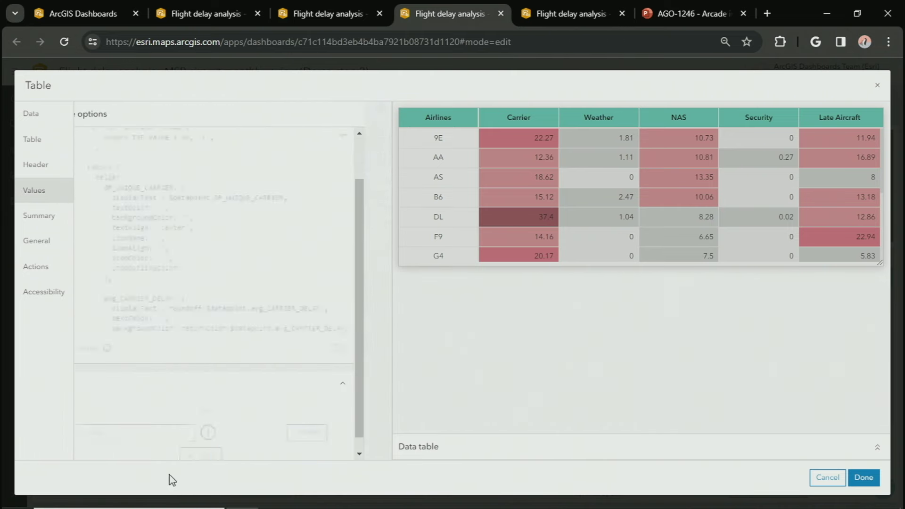
pyautogui.click(135, 433)
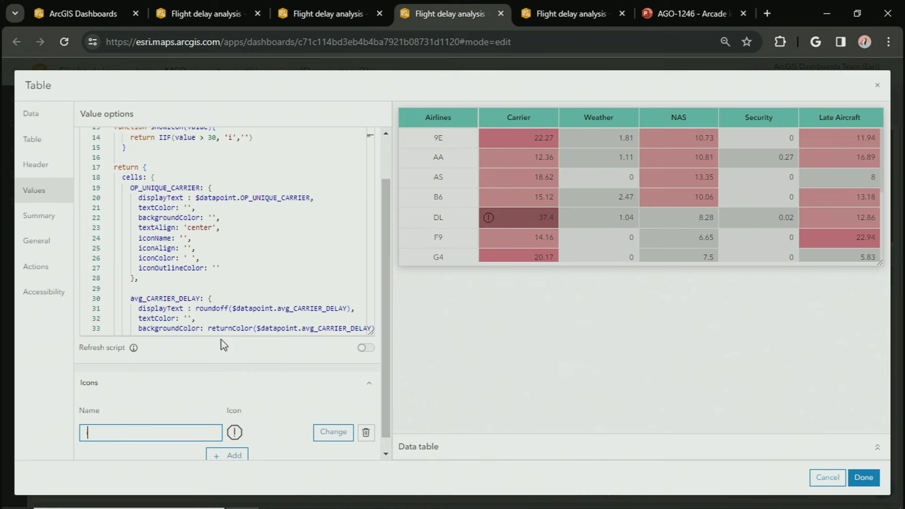
# Examine the showIcon function in the formatting script and its IIF condition for values above 30
pyautogui.scroll(1, 223, 345)
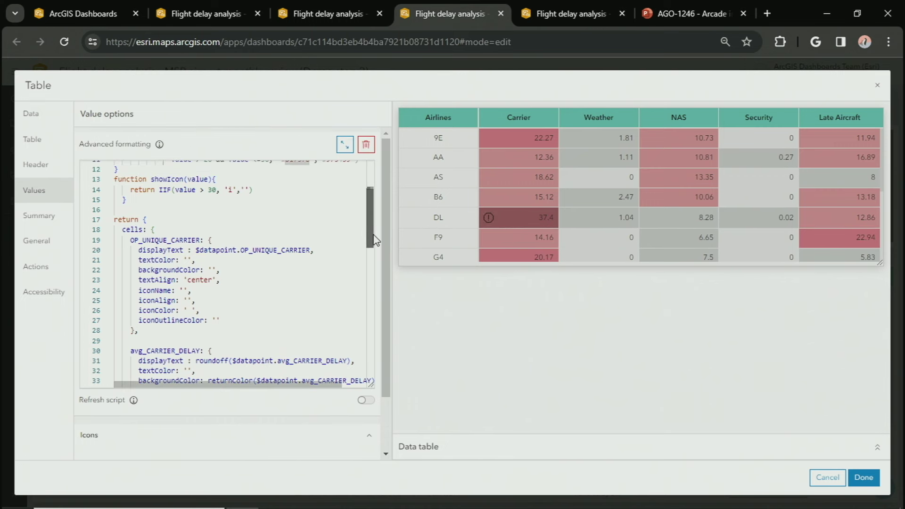
pyautogui.moveTo(374, 240); pyautogui.dragTo(377, 202)
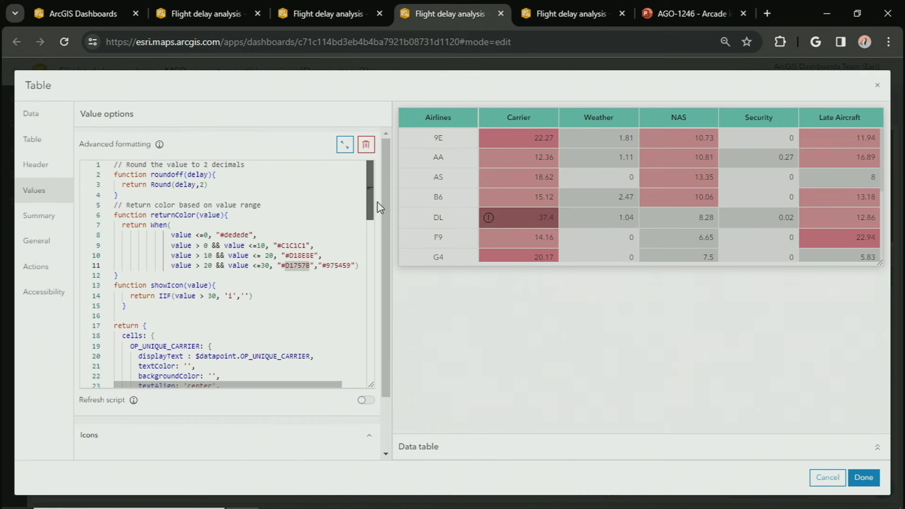
pyautogui.doubleClick(168, 286)
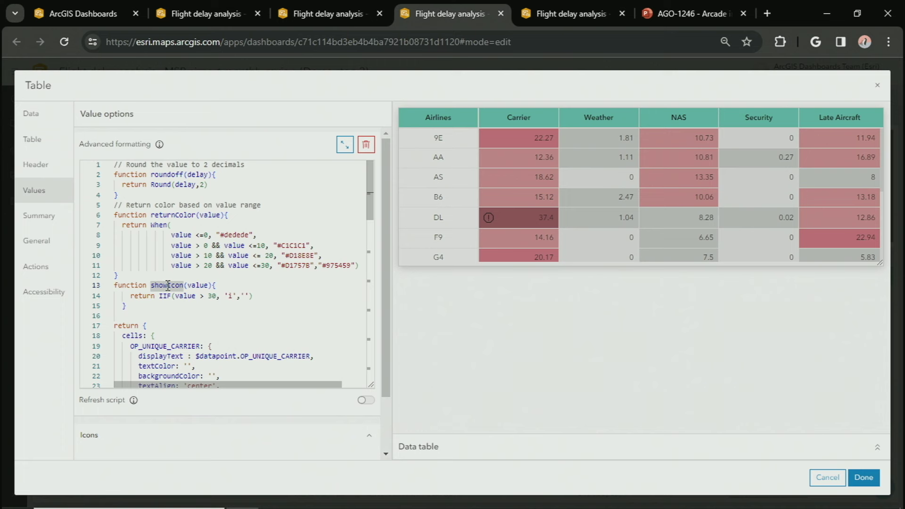
pyautogui.click(232, 296)
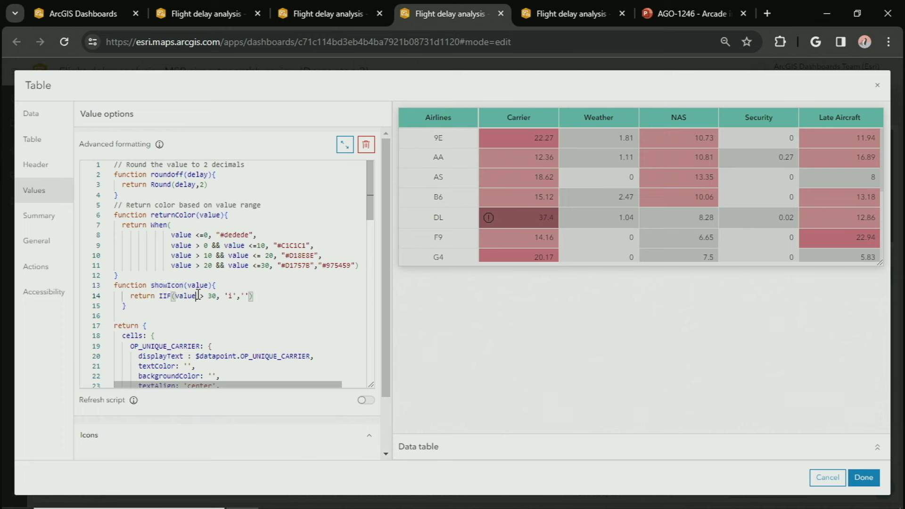
pyautogui.click(217, 317)
# Review how the returned delay cells use returnColor for backgroundColor and showIcon for iconName
pyautogui.moveTo(370, 206); pyautogui.dragTo(371, 246)
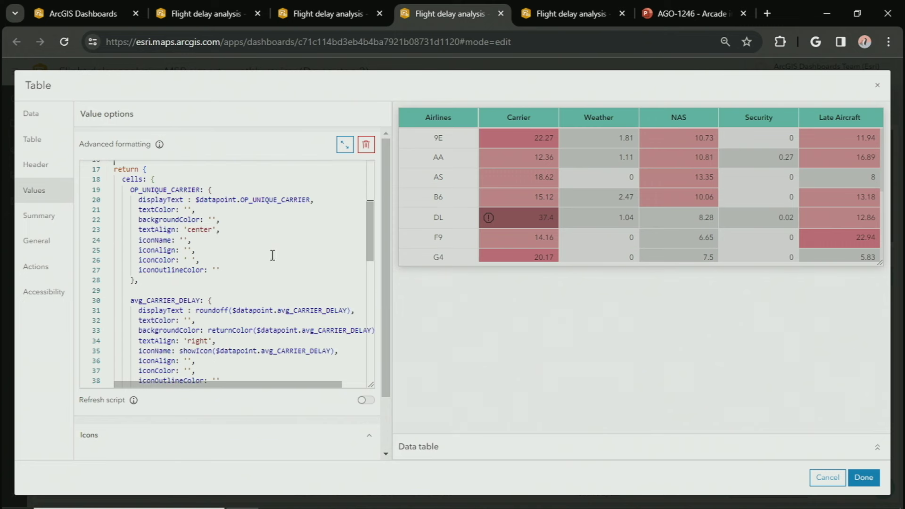
pyautogui.click(236, 331)
pyautogui.click(163, 330)
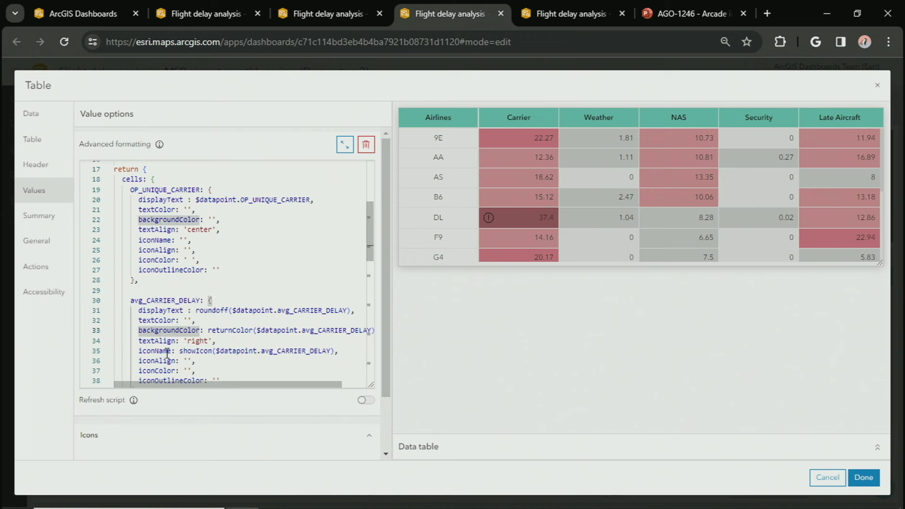
pyautogui.click(167, 351)
pyautogui.scroll(-3, 258, 312)
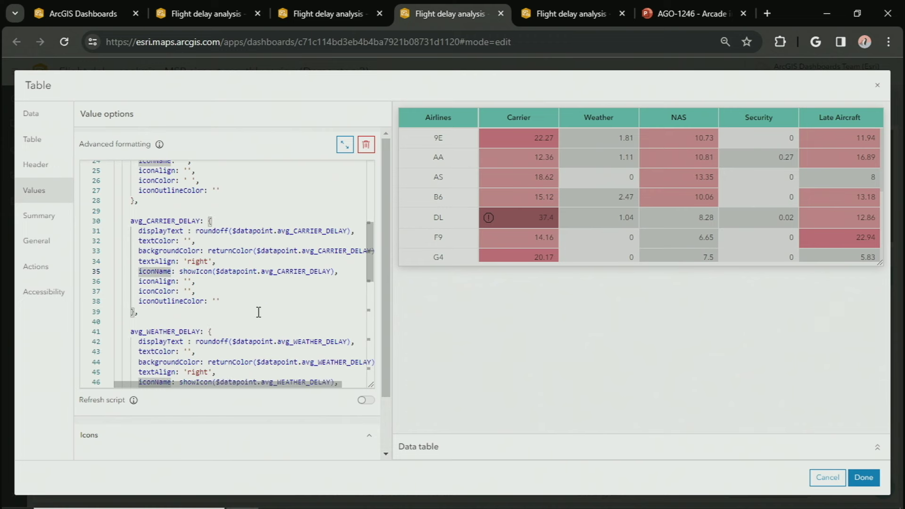
pyautogui.scroll(-3, 258, 312)
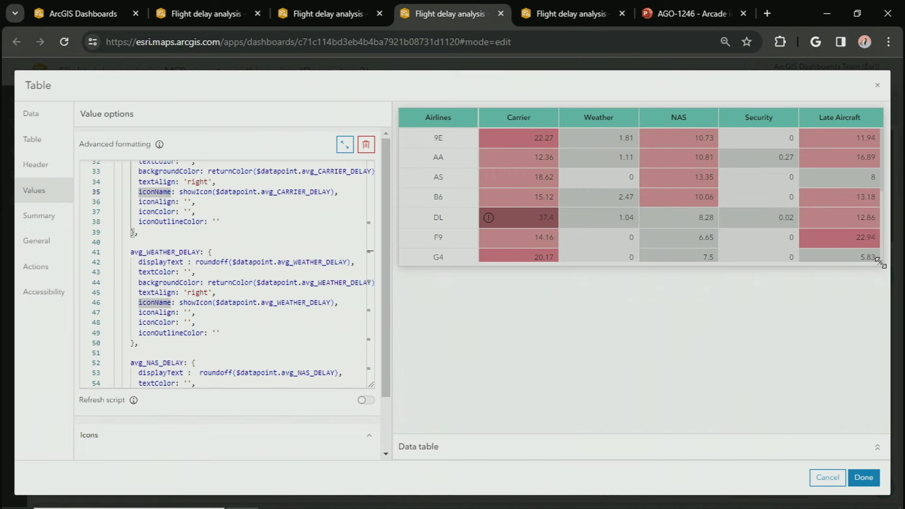
# Enlarge the table preview to show every airline row, check the DL and OO rows, and apply the table's configuration
pyautogui.moveTo(880, 263); pyautogui.dragTo(760, 424)
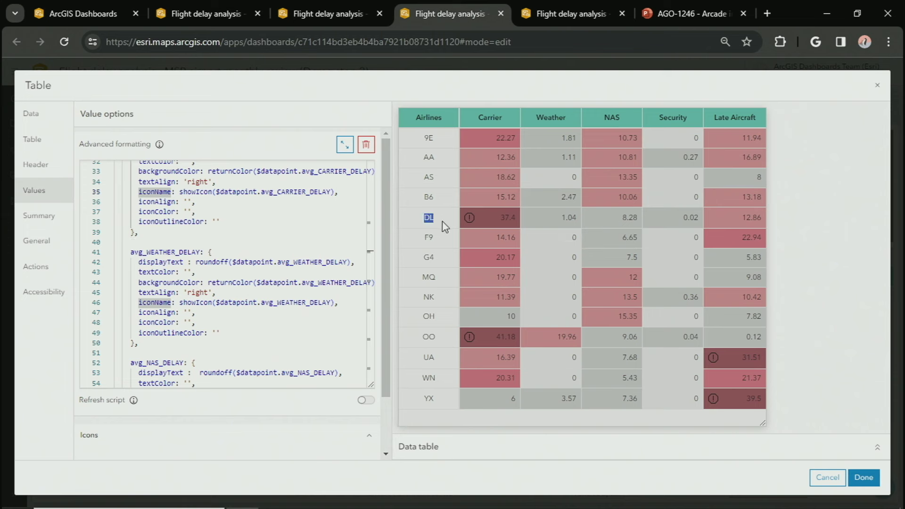
pyautogui.moveTo(430, 336); pyautogui.dragTo(451, 341)
pyautogui.click(863, 479)
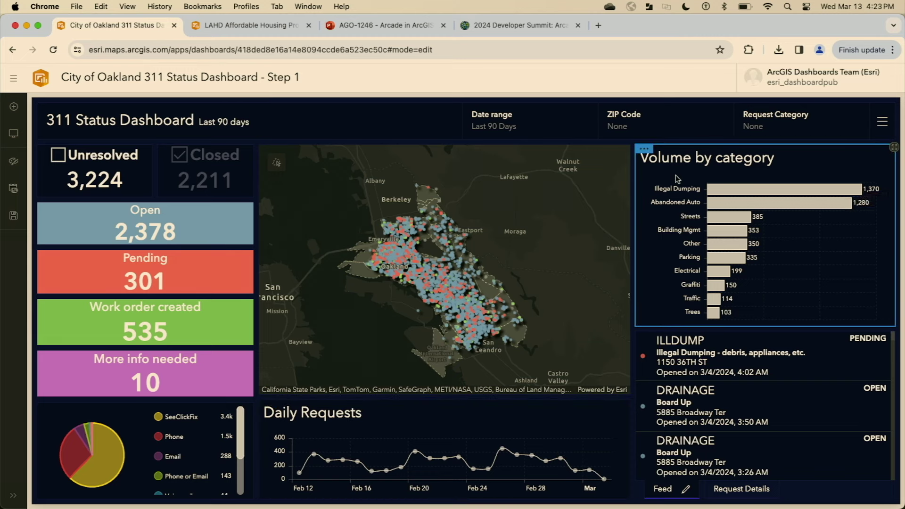
# Filter the dashboard by the Illegal Dumping category, switch to Abandoned Auto, and clear the category selection
pyautogui.click(720, 187)
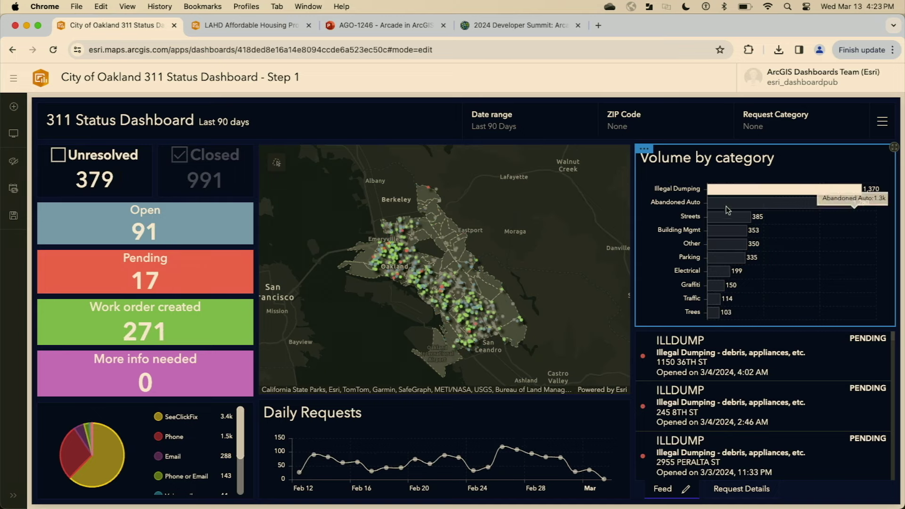
pyautogui.click(729, 204)
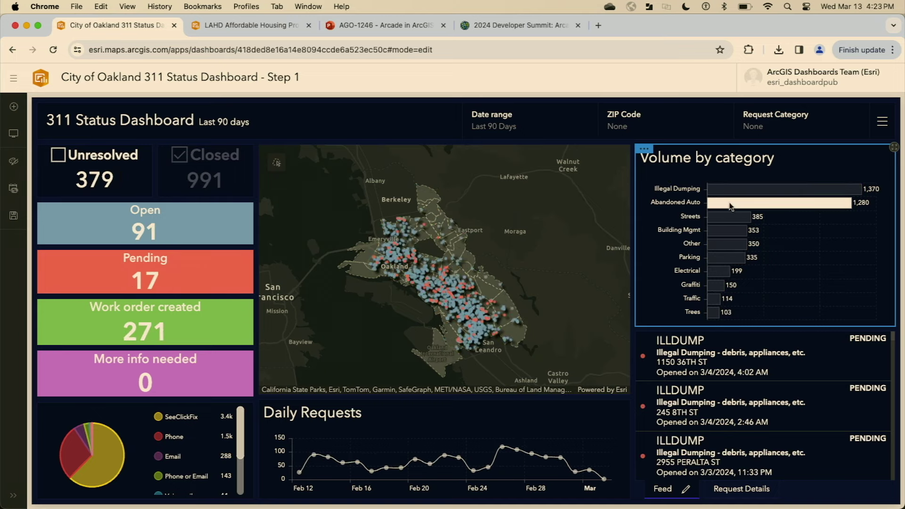
pyautogui.click(653, 220)
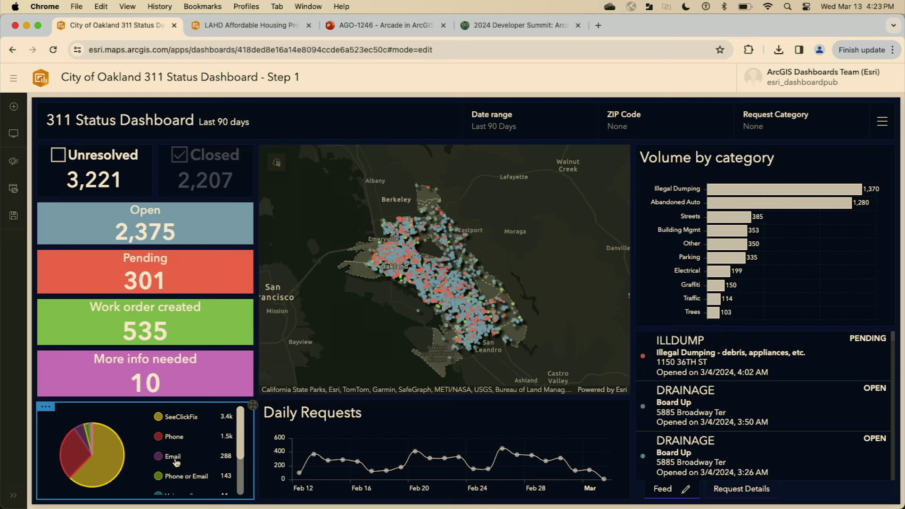
# Examine the request sources in the pie chart's legend, including Phone, Email, Phone or Email, and the city employee entries
pyautogui.scroll(-3, 198, 453)
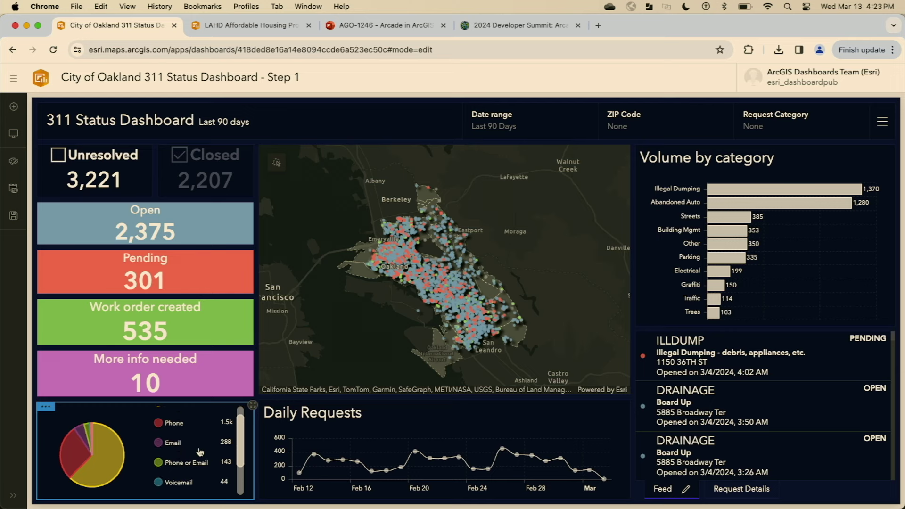
pyautogui.scroll(2, 200, 451)
pyautogui.scroll(-2, 209, 424)
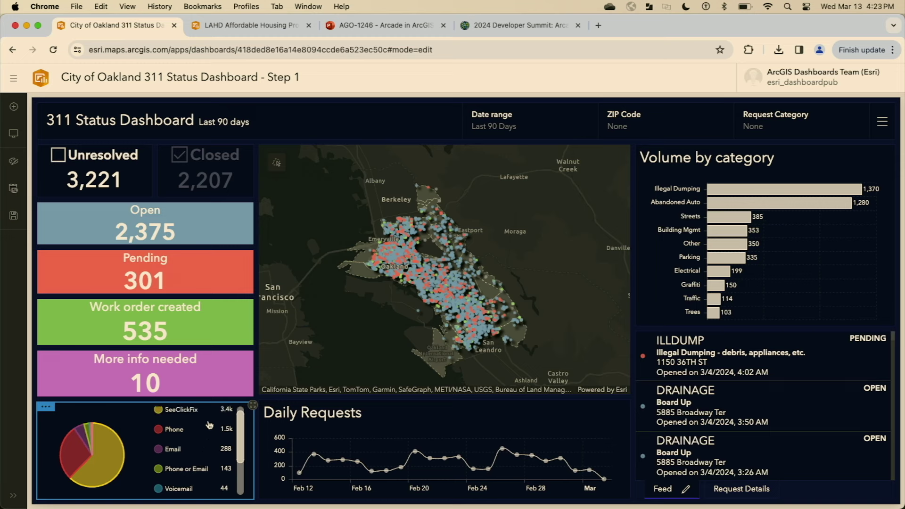
pyautogui.scroll(-1, 209, 425)
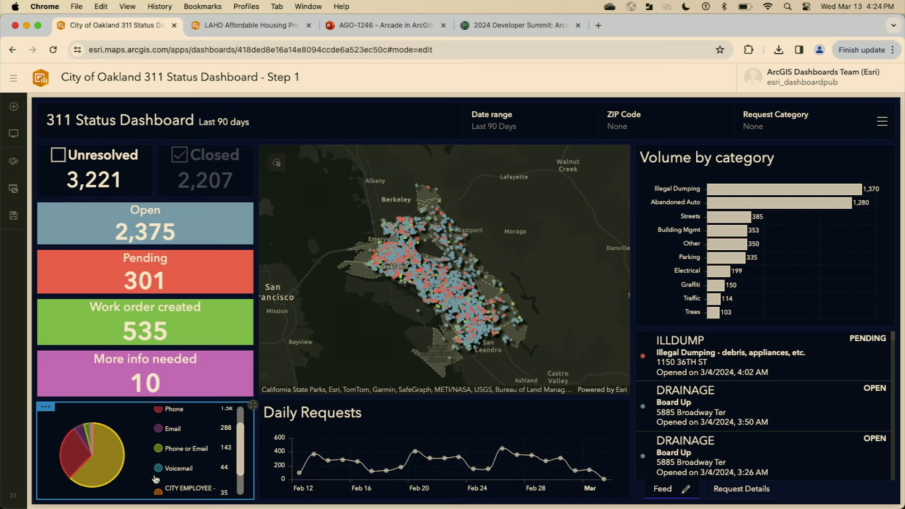
pyautogui.scroll(2, 198, 462)
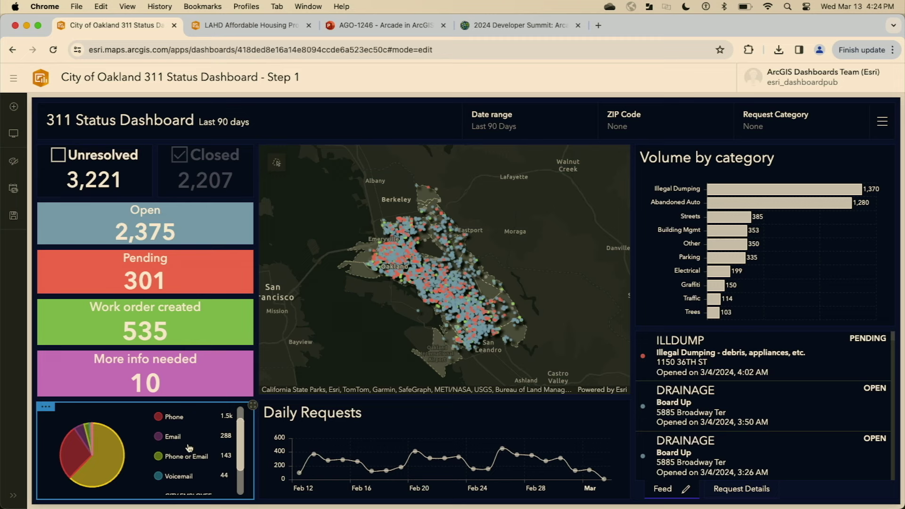
pyautogui.scroll(-2, 238, 467)
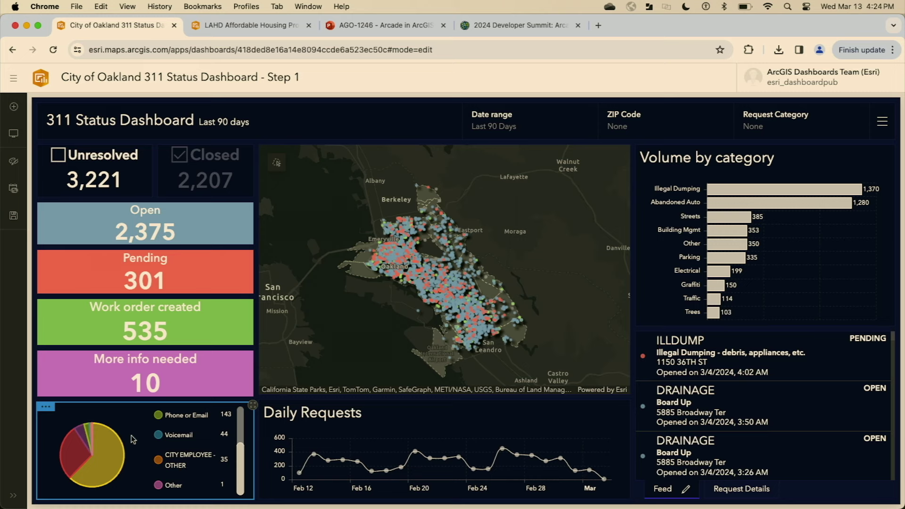
# Configure the pie chart to change its layer, creating a new data expression named Data clean up
pyautogui.moveTo(46, 409)
pyautogui.click(46, 428)
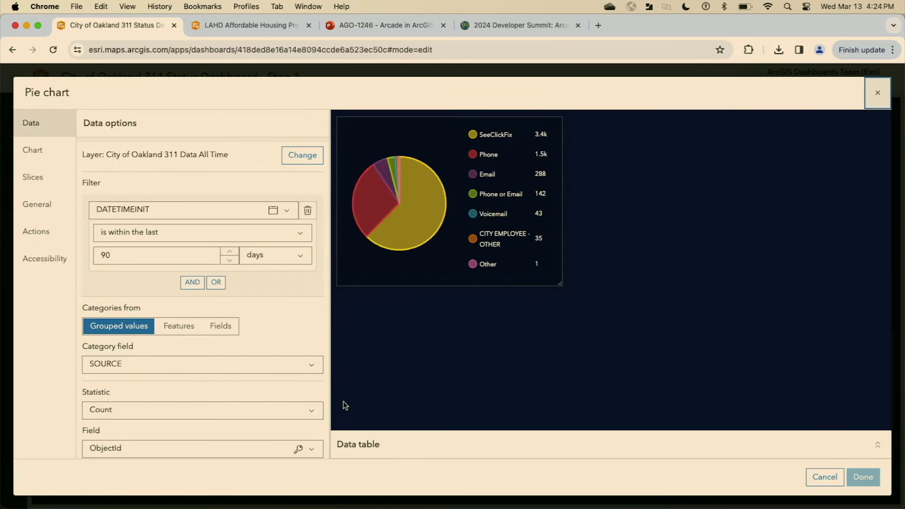
pyautogui.click(307, 164)
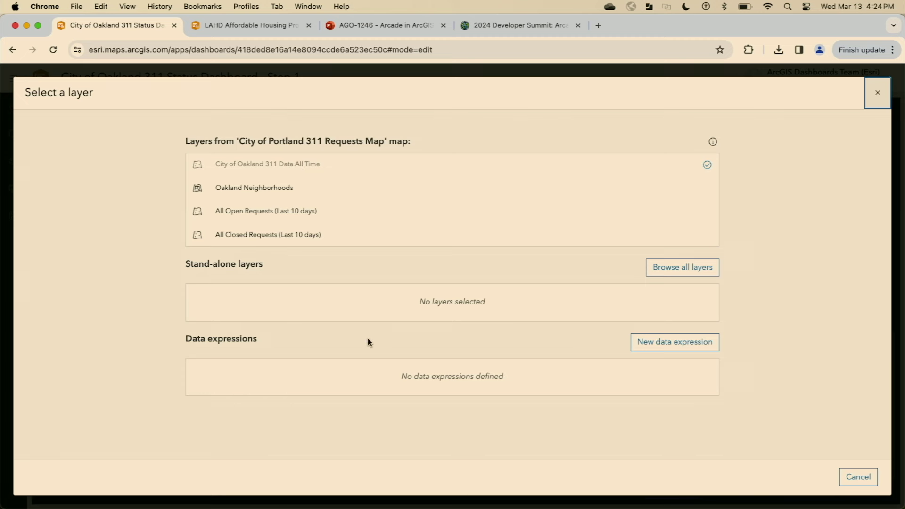
pyautogui.click(666, 341)
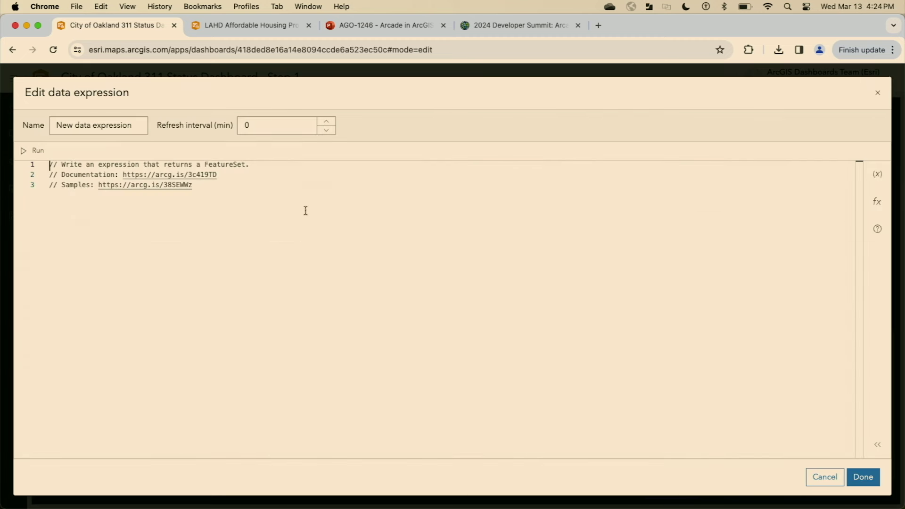
pyautogui.moveTo(142, 127); pyautogui.dragTo(2, 128)
pyautogui.moveTo(1, 129)
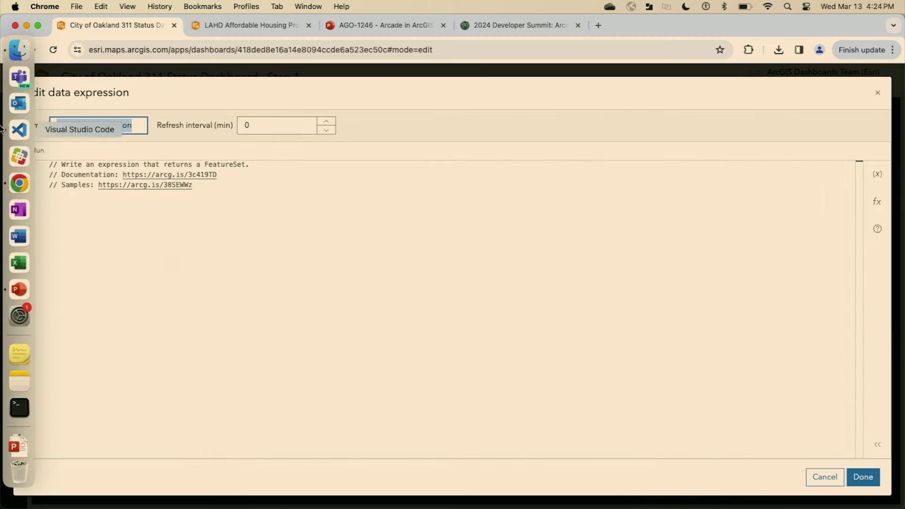
pyautogui.write('Data cl')
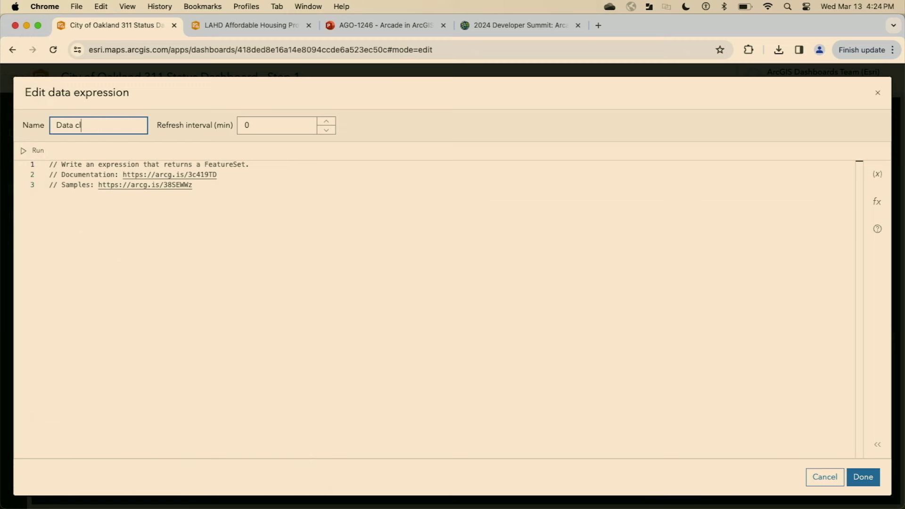
pyautogui.write('ean up')
# Replace the expression's default comments with the Oakland-consolidate-request-data-expression.js code from Visual Studio Code and check its FeatureSetByPortalItem call
pyautogui.click(286, 239)
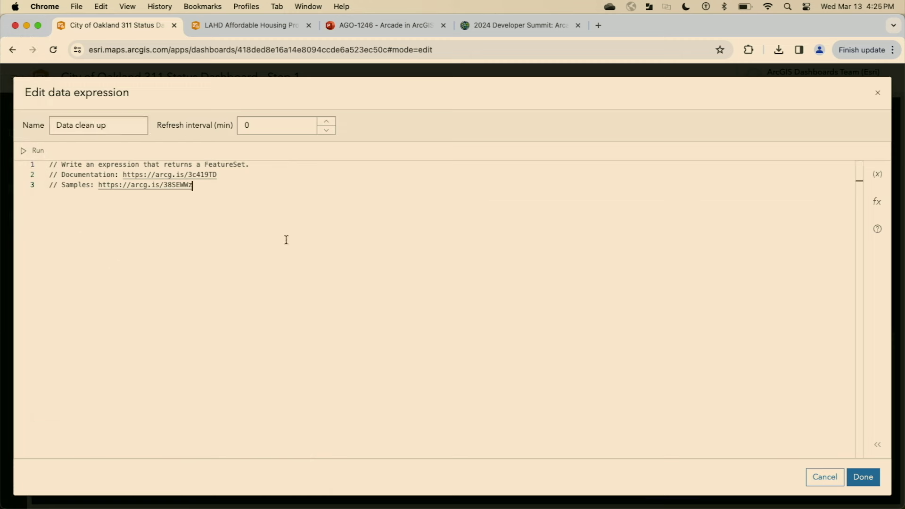
pyautogui.press('super+Tab')
pyautogui.press('super+Tab')
pyautogui.press('super+Tab')
pyautogui.press('Tab')
pyautogui.press('super+shift+Tab')
pyautogui.press('super+Tab')
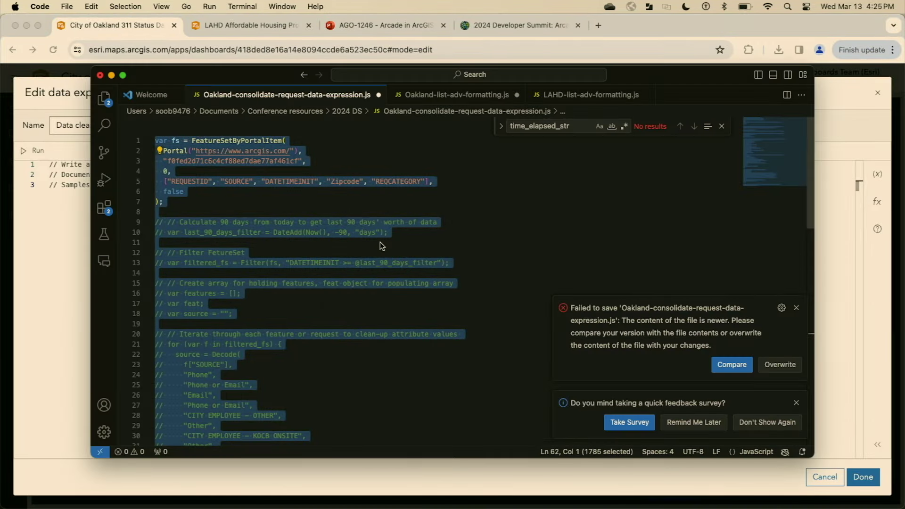
pyautogui.press('super+Tab')
pyautogui.press('super+a')
pyautogui.press('super+v')
pyautogui.scroll(10, 118, 296)
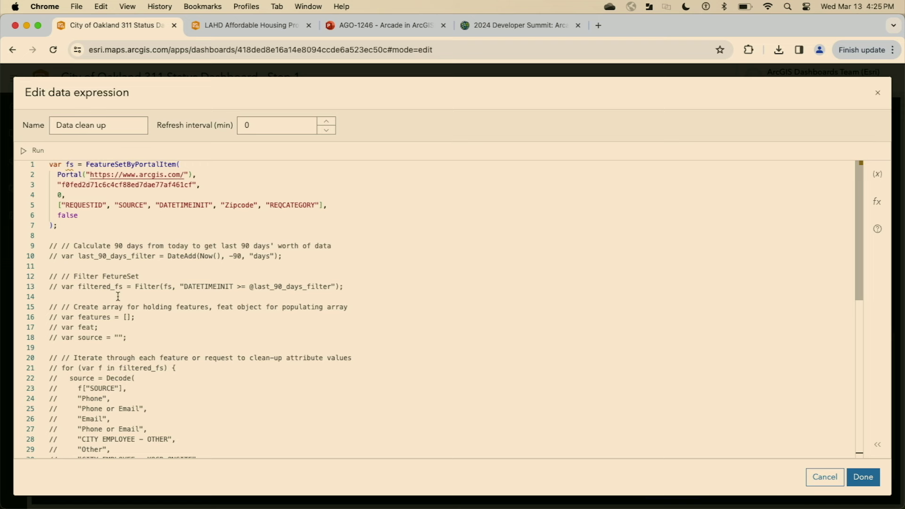
pyautogui.doubleClick(127, 165)
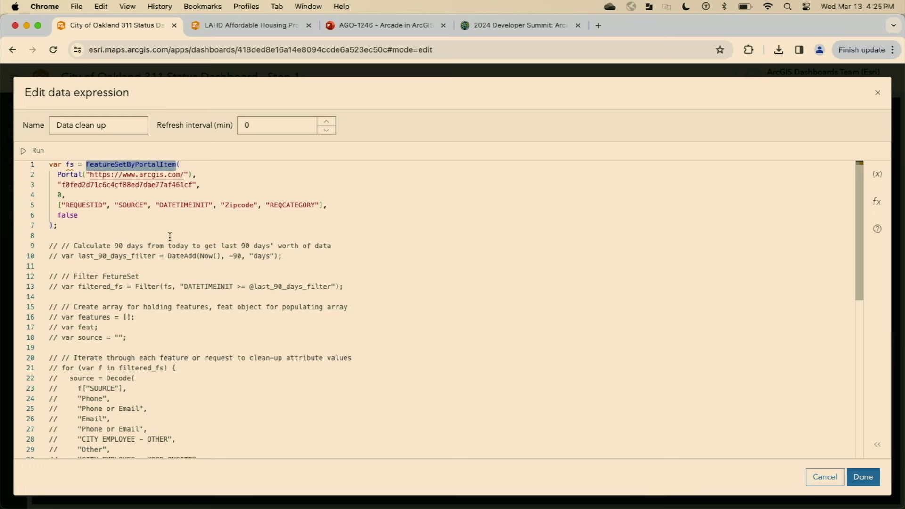
# Uncomment the last_90_days_filter and filtered_fs lines of the expression and review their DateAdd and Filter calls
pyautogui.moveTo(169, 235); pyautogui.dragTo(166, 288)
pyautogui.press('super+slash')
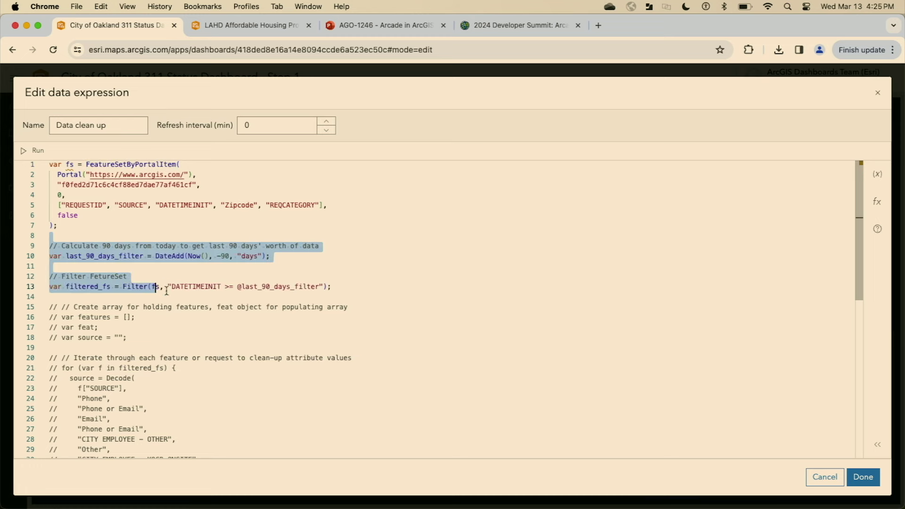
pyautogui.click(261, 276)
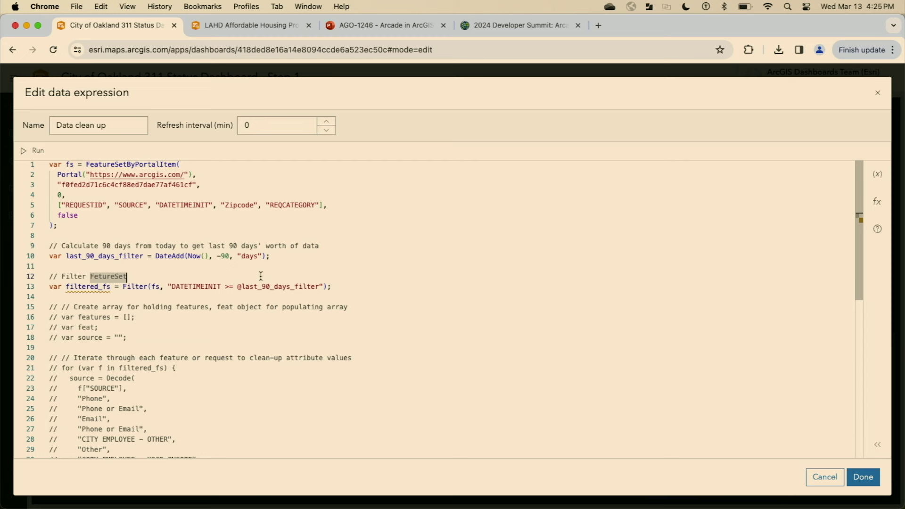
pyautogui.doubleClick(171, 257)
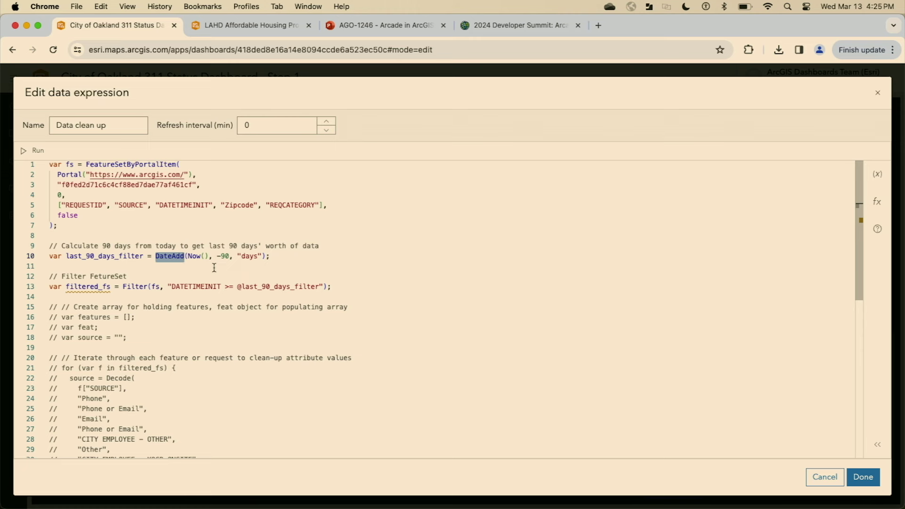
pyautogui.doubleClick(133, 286)
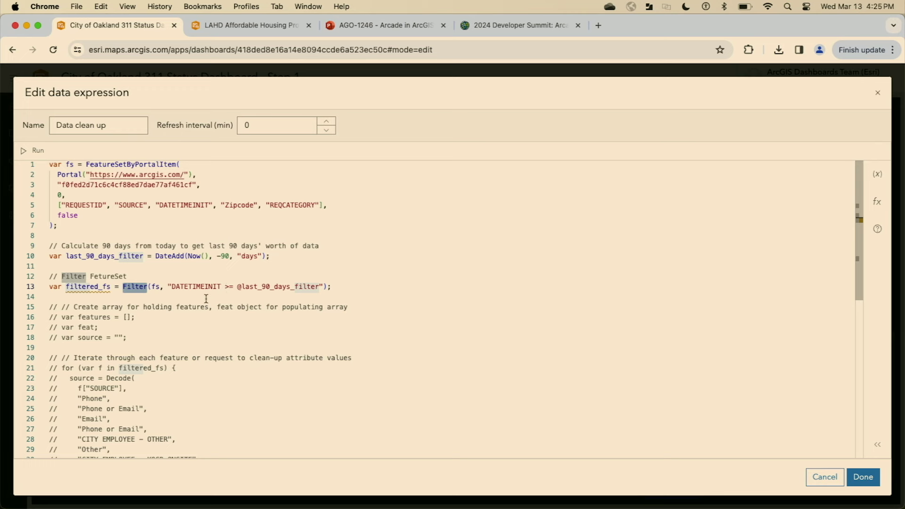
pyautogui.click(206, 298)
# Uncomment the features, feat and source variables and the whole loop that cleans up each request's attribute values
pyautogui.scroll(-5, 206, 299)
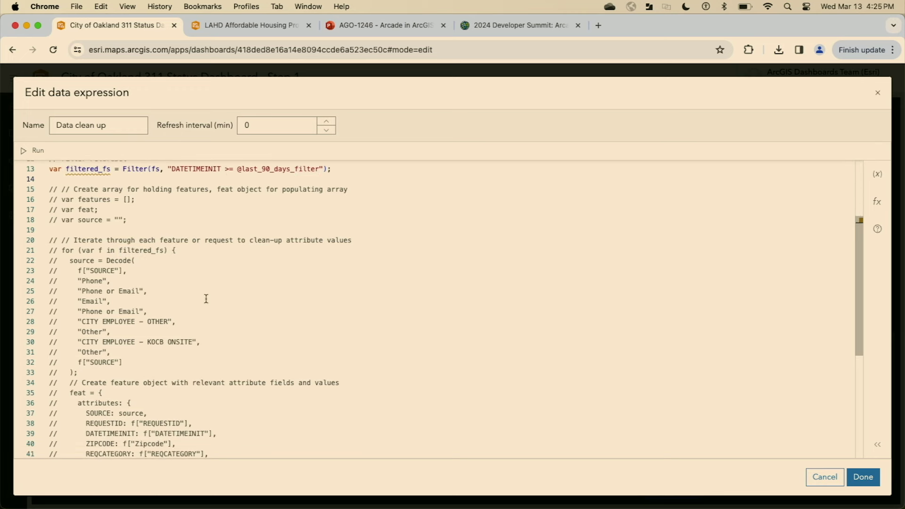
pyautogui.click(146, 454)
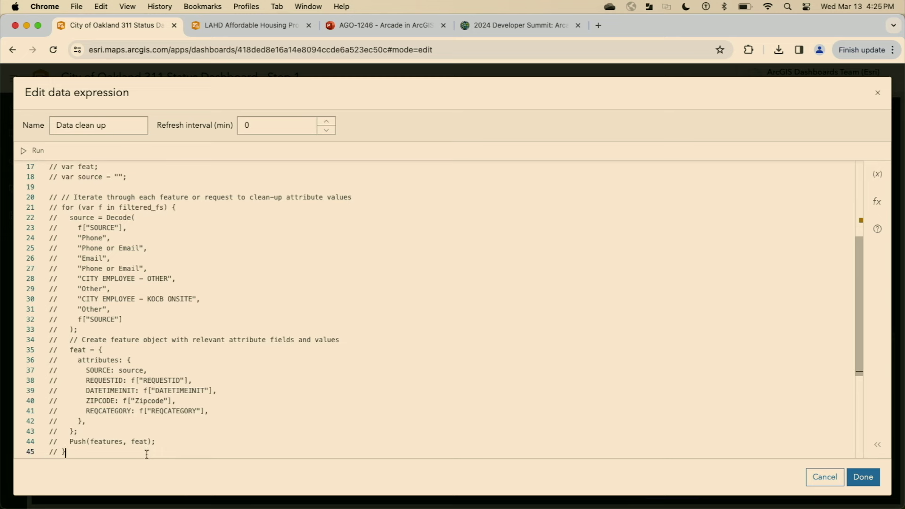
pyautogui.scroll(2, 144, 401)
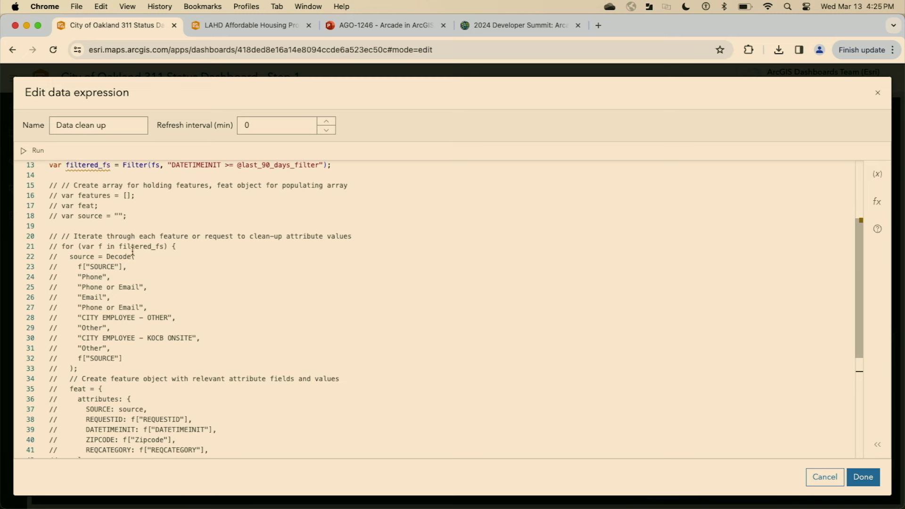
pyautogui.keyDown('shift'); pyautogui.click(138, 172); pyautogui.keyUp('shift')
pyautogui.press('super+slash')
pyautogui.click(155, 215)
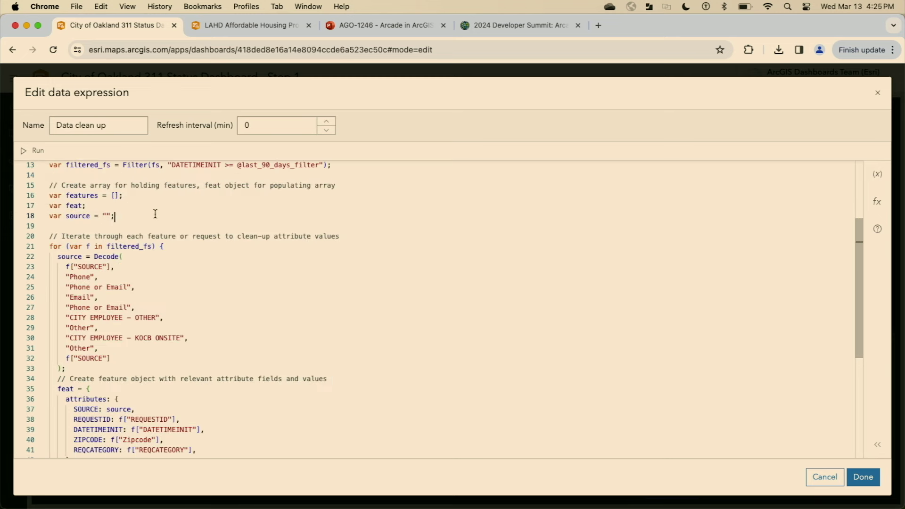
# Review how the loop's Decode function consolidates SOURCE values into Phone or Email and Other, and how the feat object's attributes are built
pyautogui.scroll(-1, 155, 215)
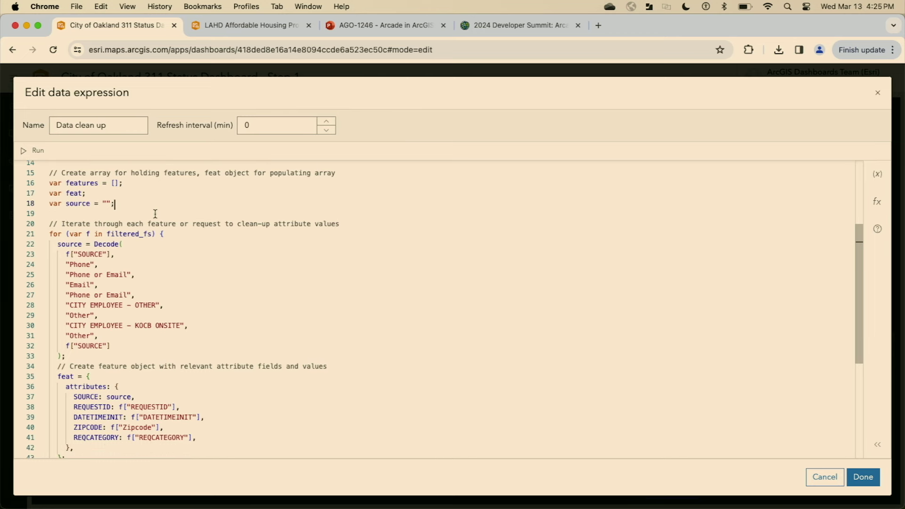
pyautogui.scroll(-2, 155, 214)
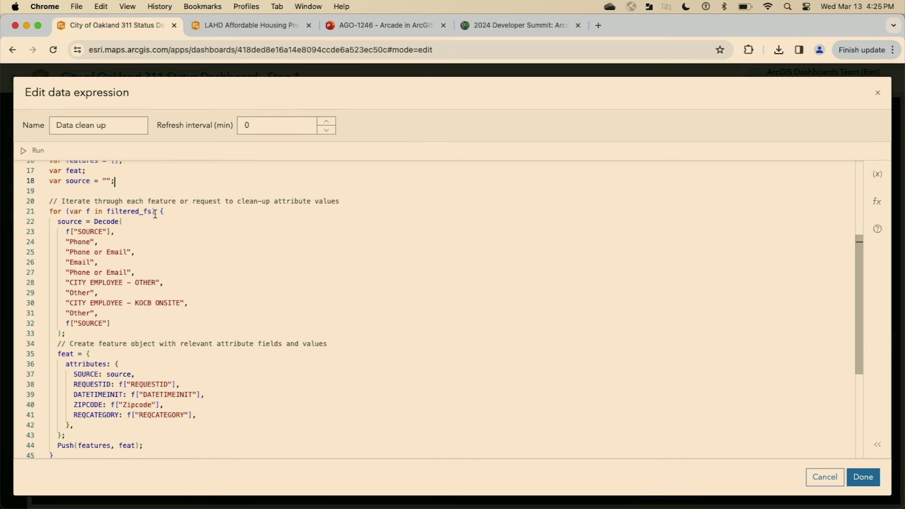
pyautogui.scroll(-1, 89, 210)
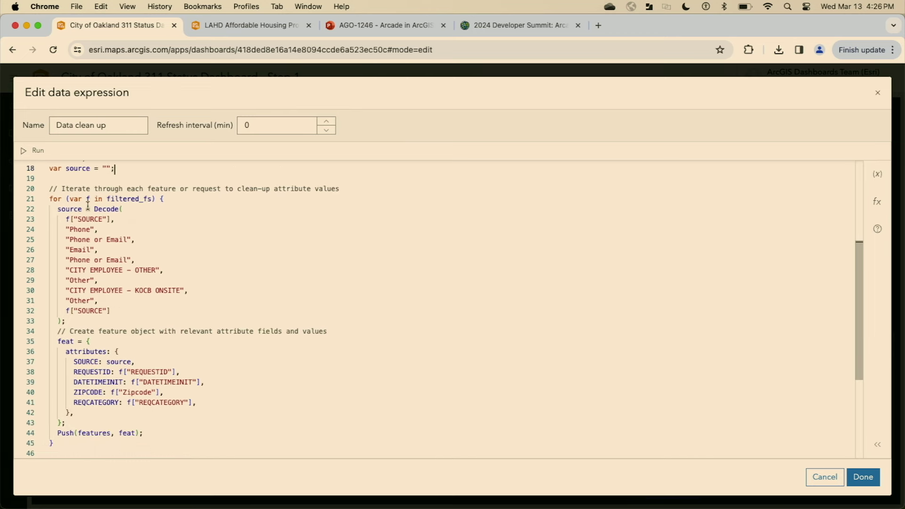
pyautogui.click(86, 201)
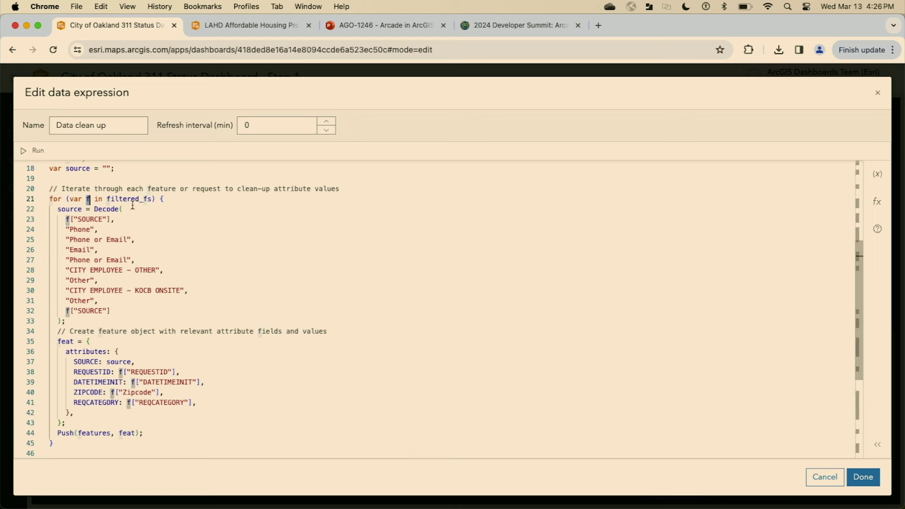
pyautogui.doubleClick(106, 209)
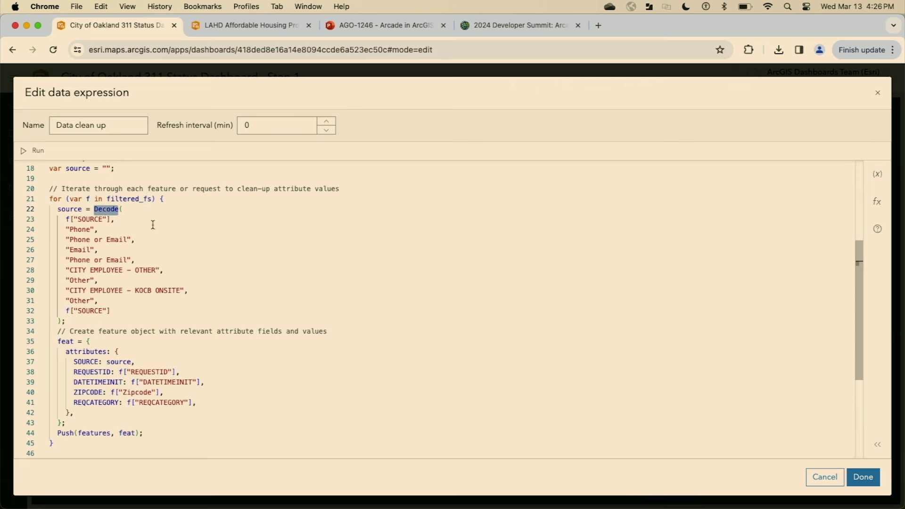
pyautogui.moveTo(66, 220); pyautogui.dragTo(136, 240)
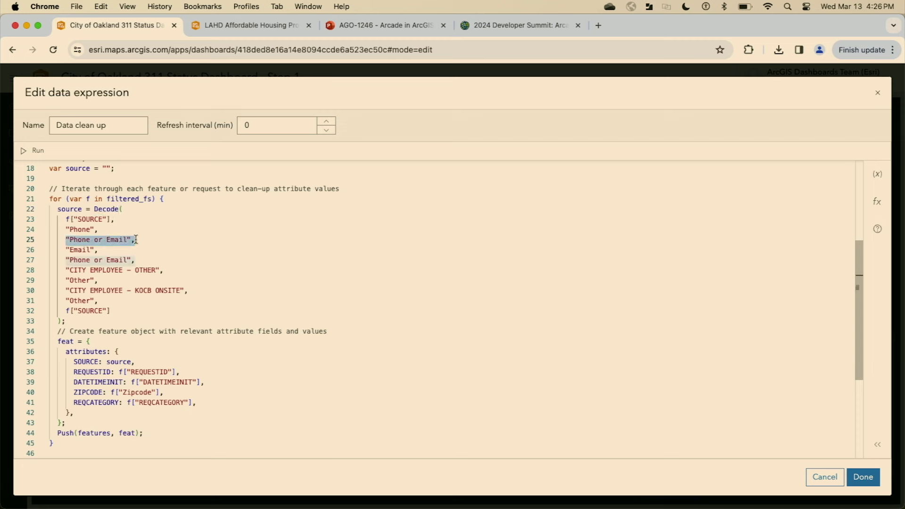
pyautogui.moveTo(70, 270); pyautogui.dragTo(164, 271)
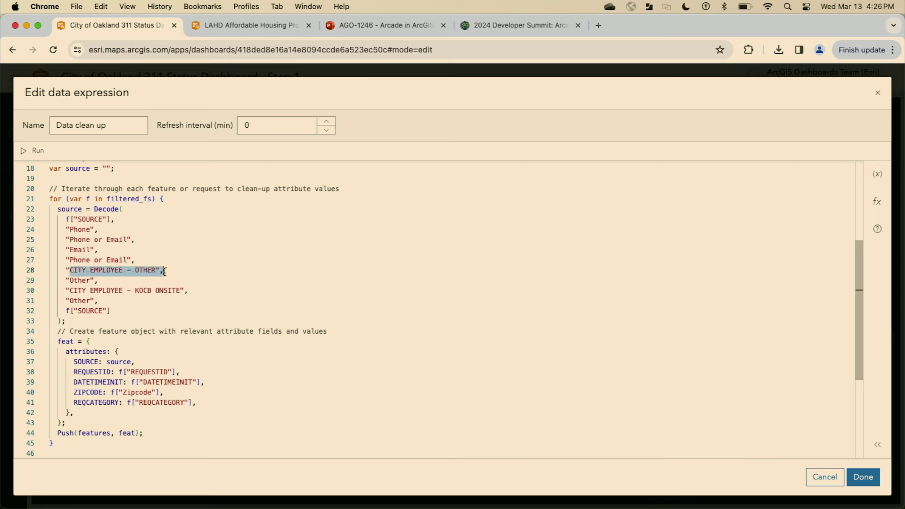
pyautogui.moveTo(70, 281); pyautogui.dragTo(99, 282)
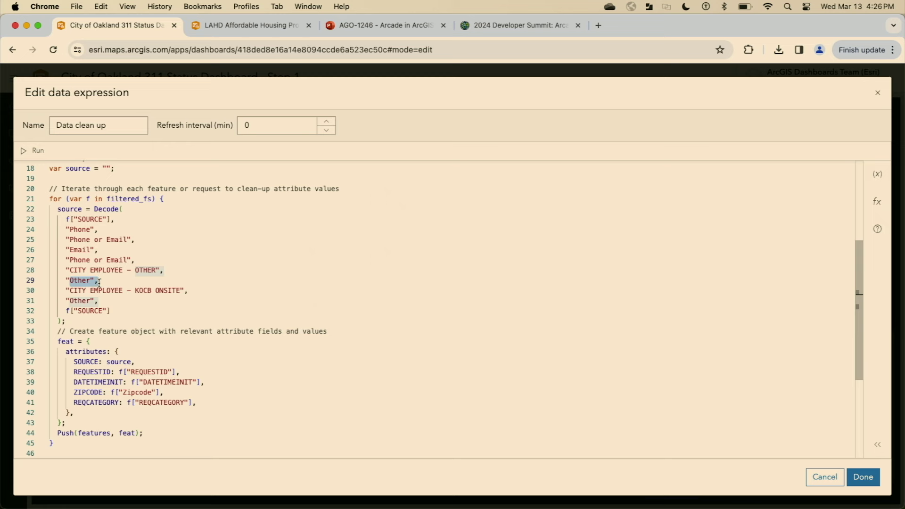
pyautogui.scroll(-1, 80, 336)
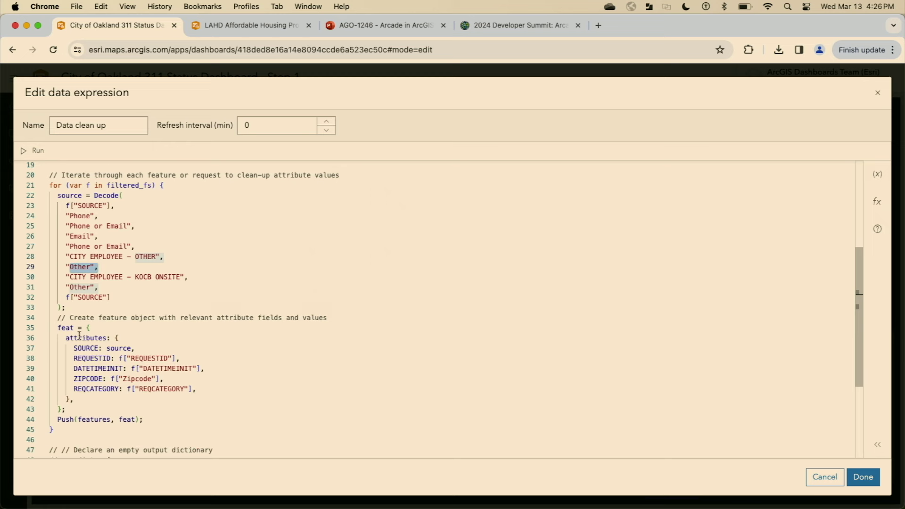
pyautogui.moveTo(56, 318); pyautogui.dragTo(77, 408)
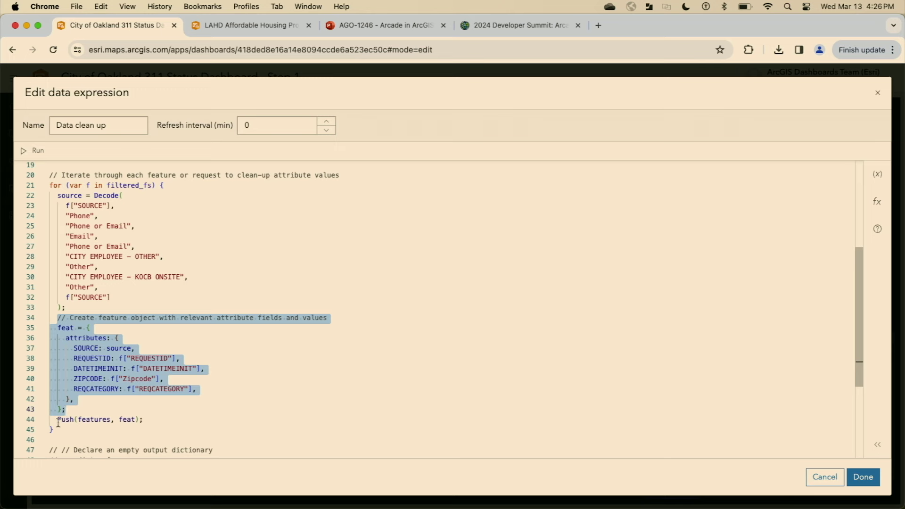
# Review how the loop's Push call adds each feat object to the empty features array declared above the loop
pyautogui.moveTo(57, 419); pyautogui.dragTo(148, 419)
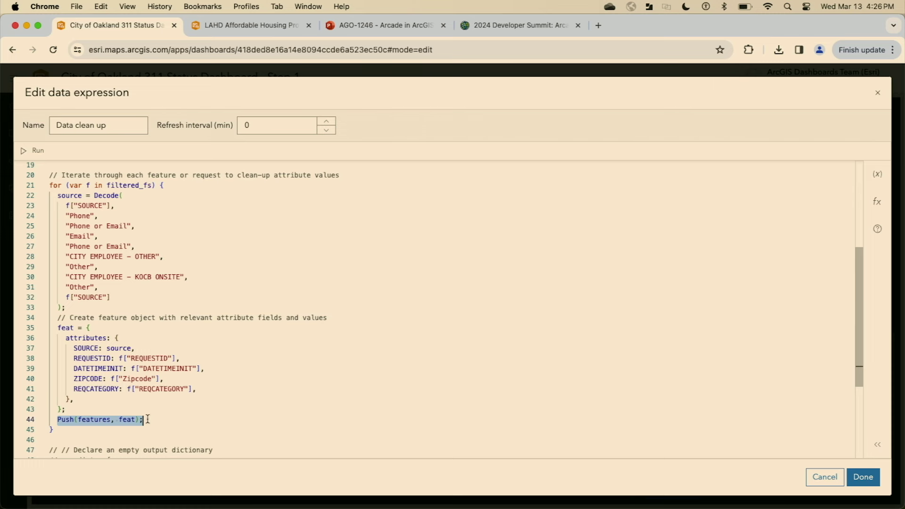
pyautogui.scroll(3, 147, 419)
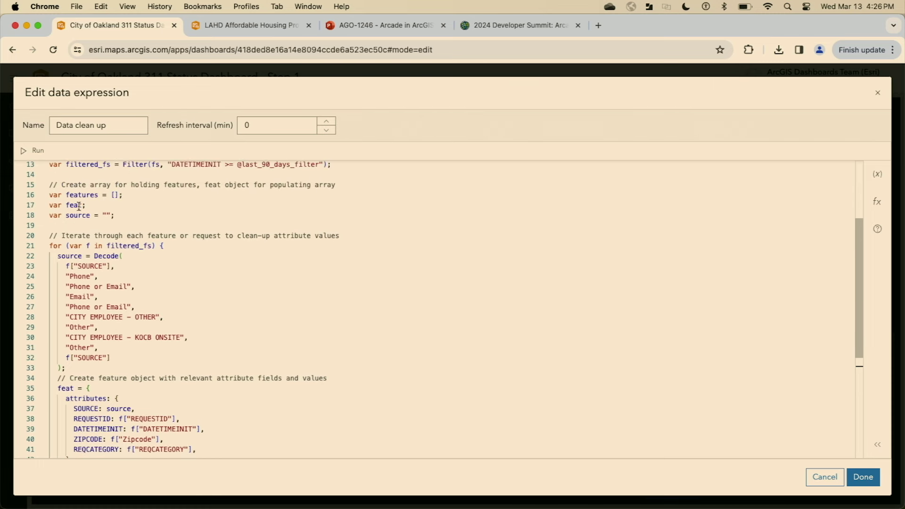
pyautogui.doubleClick(72, 196)
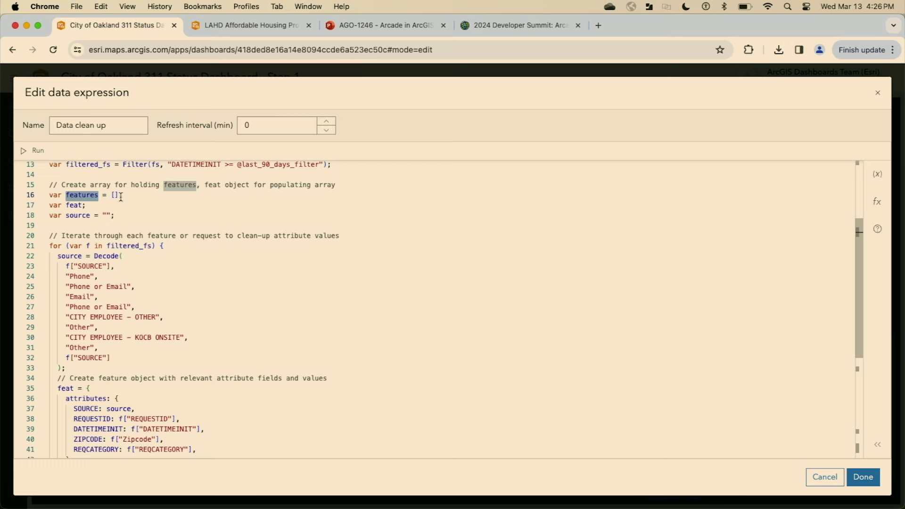
pyautogui.scroll(-7, 120, 197)
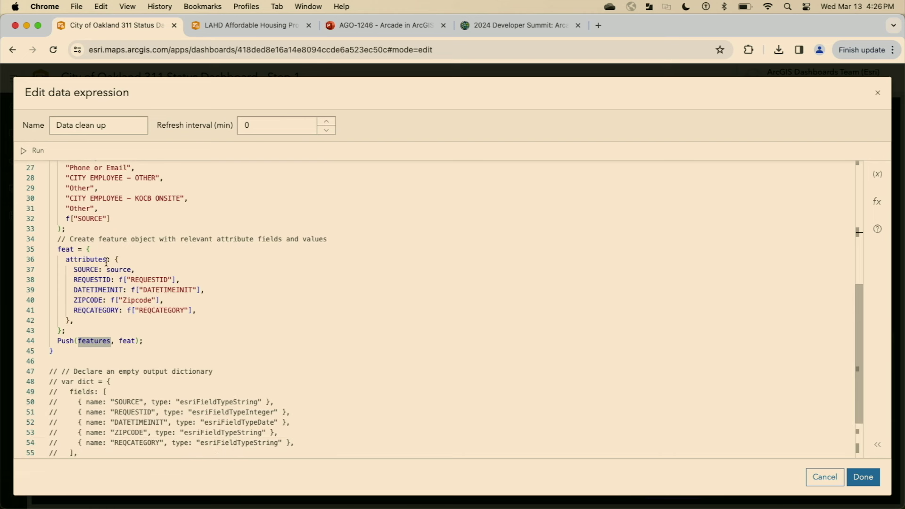
pyautogui.moveTo(106, 262); pyautogui.dragTo(98, 311)
pyautogui.click(186, 342)
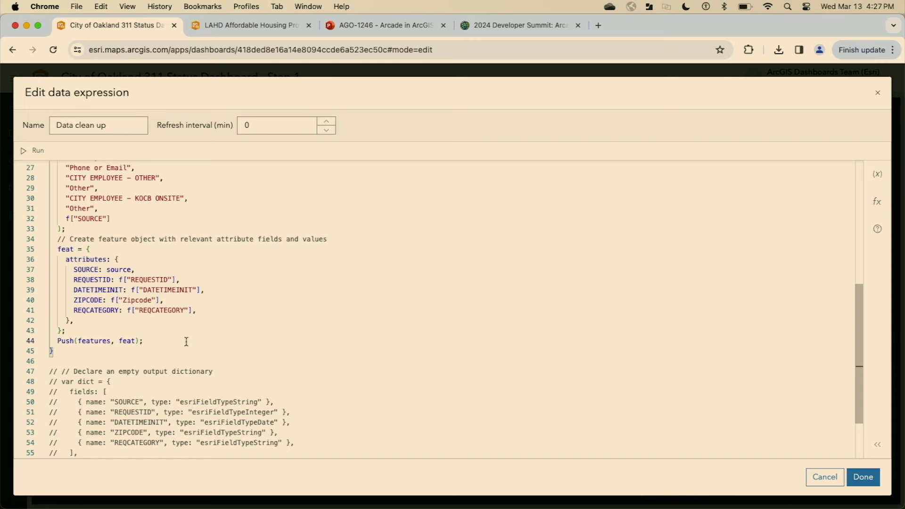
# Uncomment the output dictionary declaration and the return FeatureSet(dict) line at the end of the expression
pyautogui.scroll(-3, 186, 342)
pyautogui.click(162, 300)
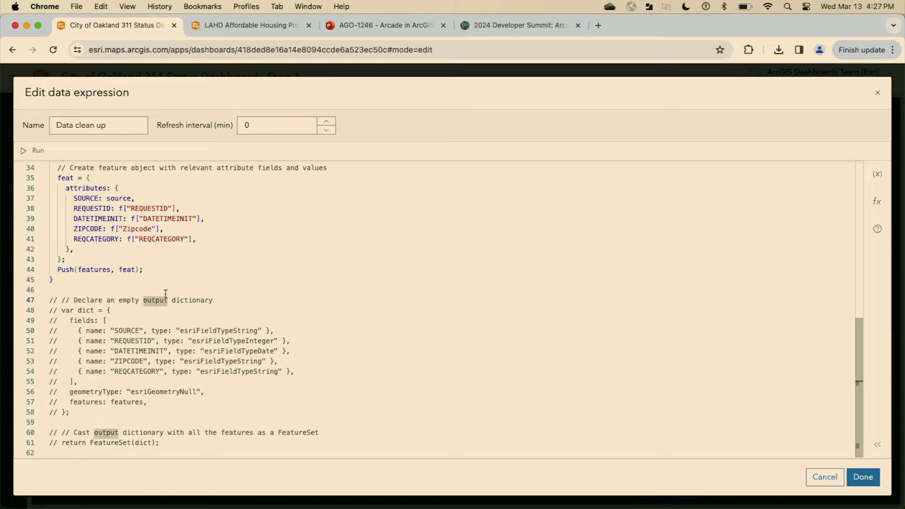
pyautogui.keyDown('shift'); pyautogui.click(172, 442); pyautogui.keyUp('shift')
pyautogui.press('super+slash')
pyautogui.click(206, 417)
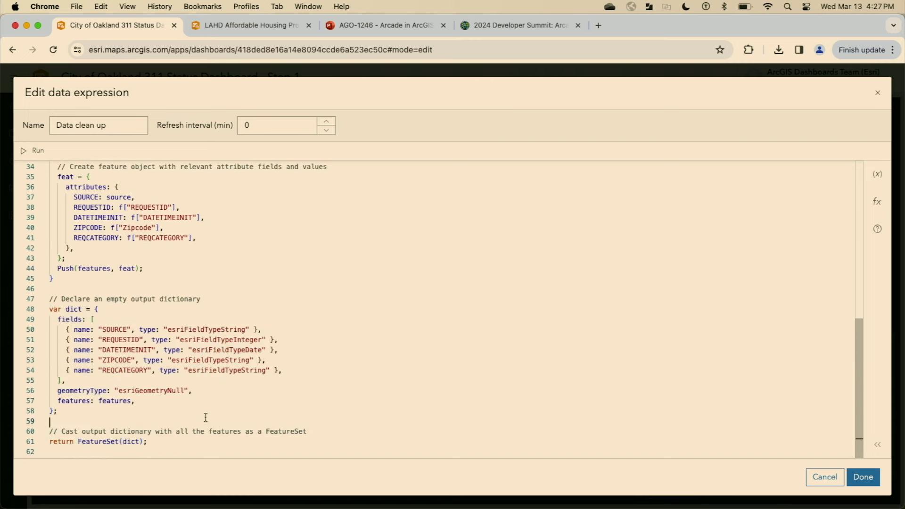
# Check the dict variable and its features entry, and apply the Data clean up expression as the pie chart's data source
pyautogui.click(73, 310)
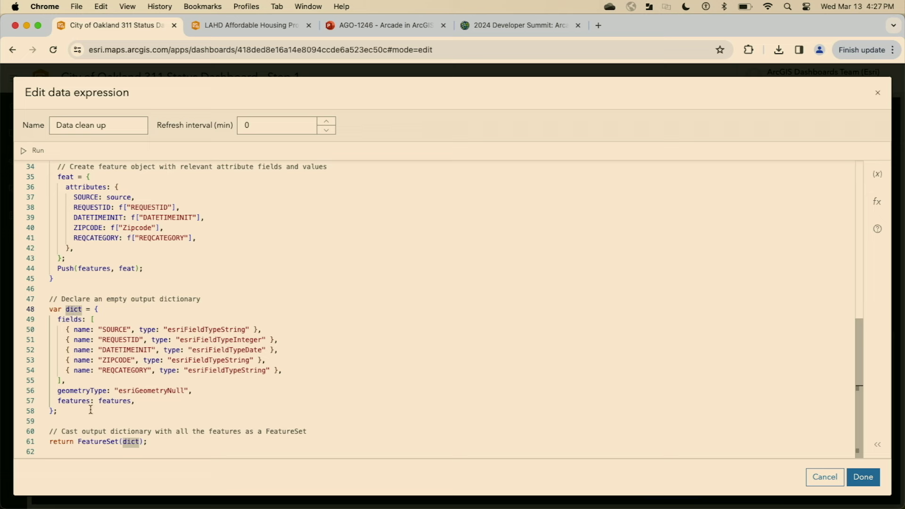
pyautogui.moveTo(58, 401); pyautogui.dragTo(78, 402)
pyautogui.click(109, 402)
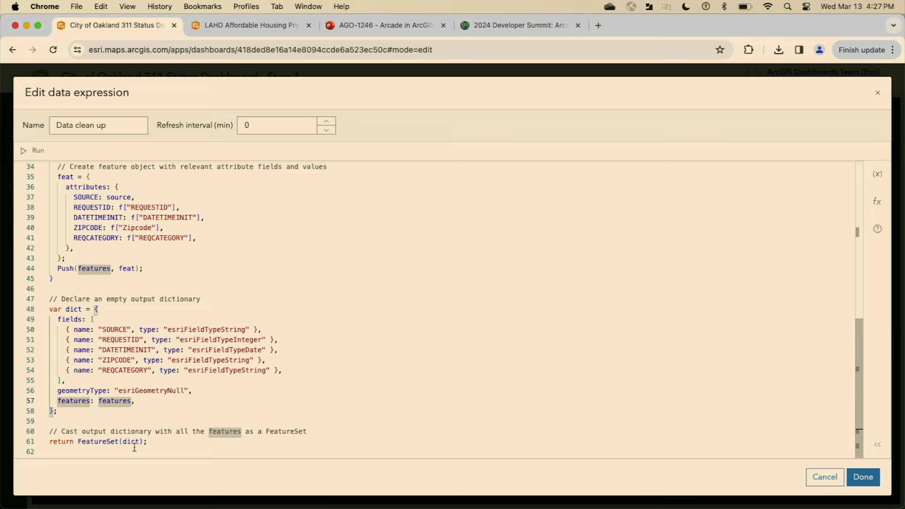
pyautogui.click(863, 477)
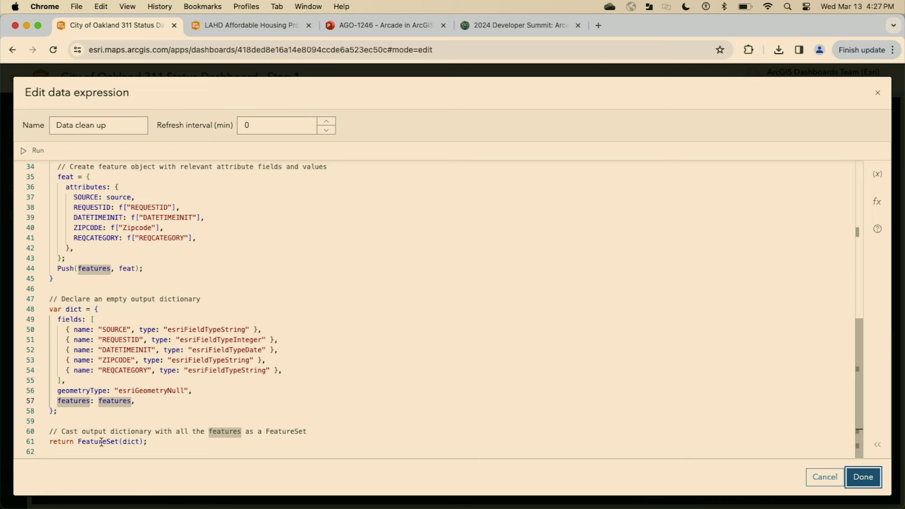
pyautogui.press('Return')
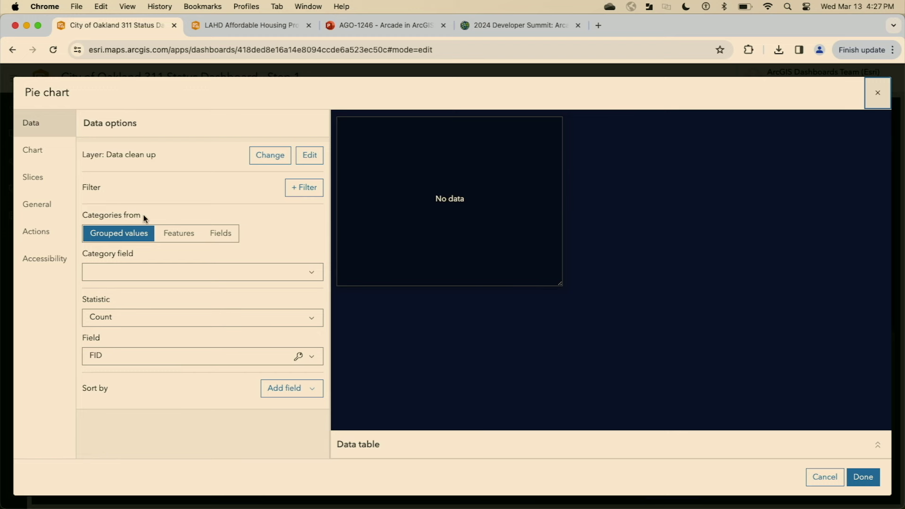
# Group the pie chart by the SOURCE category field, widen its preview, and finish the chart's configuration
pyautogui.click(163, 275)
pyautogui.click(237, 300)
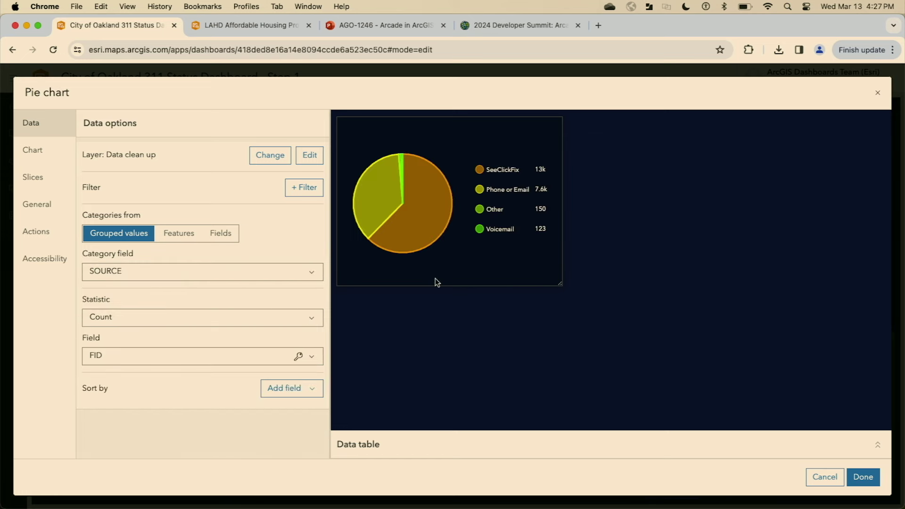
pyautogui.moveTo(559, 282); pyautogui.dragTo(610, 282)
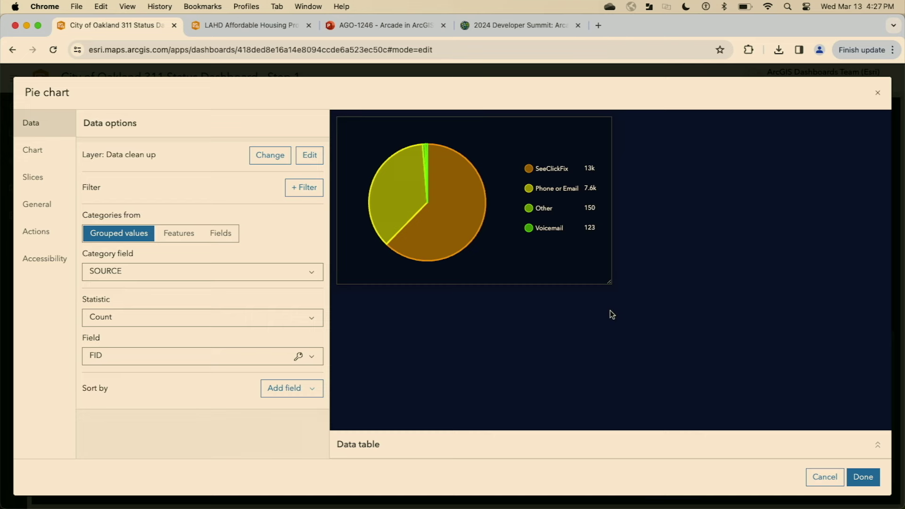
pyautogui.click(857, 476)
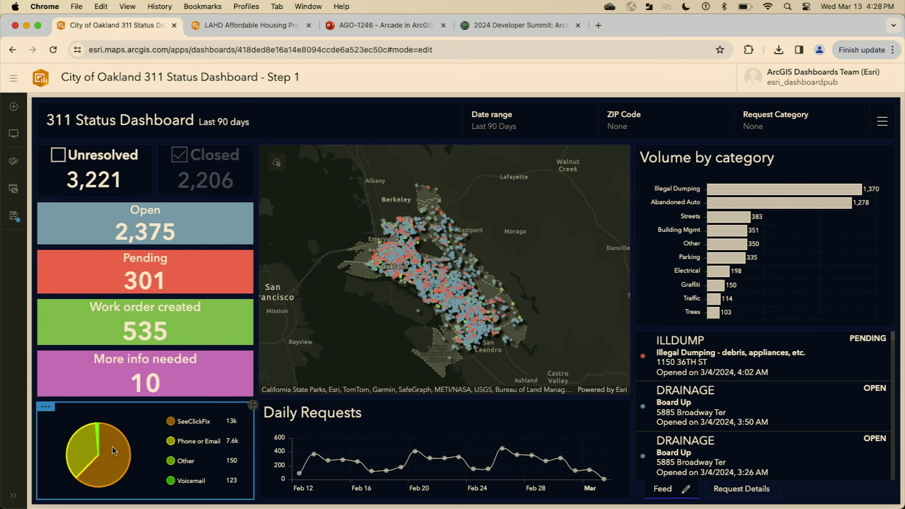
# Add a Table element stacked with the pie chart, using the Data clean up data expression as its layer
pyautogui.click(13, 107)
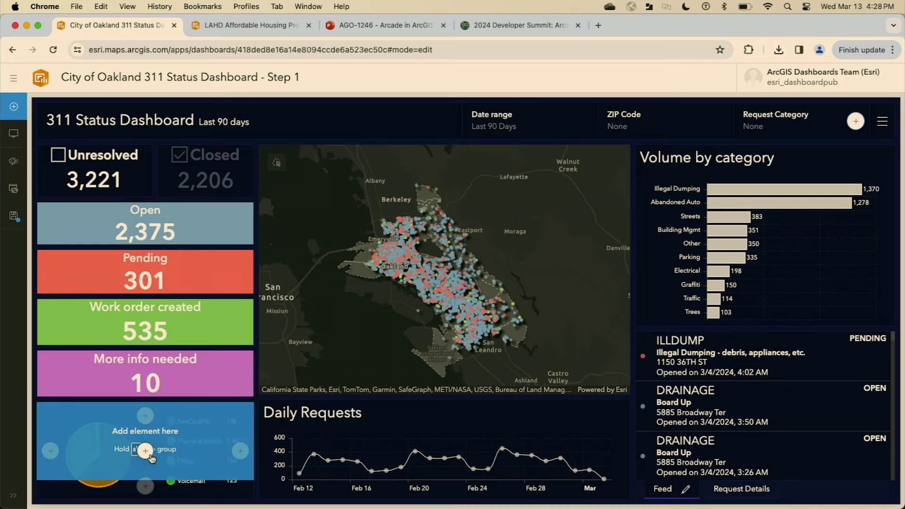
pyautogui.click(146, 451)
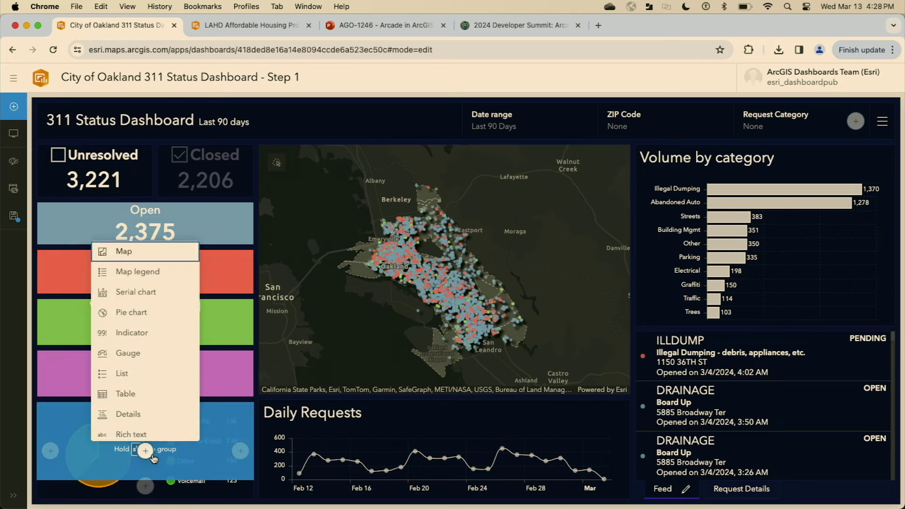
pyautogui.click(147, 393)
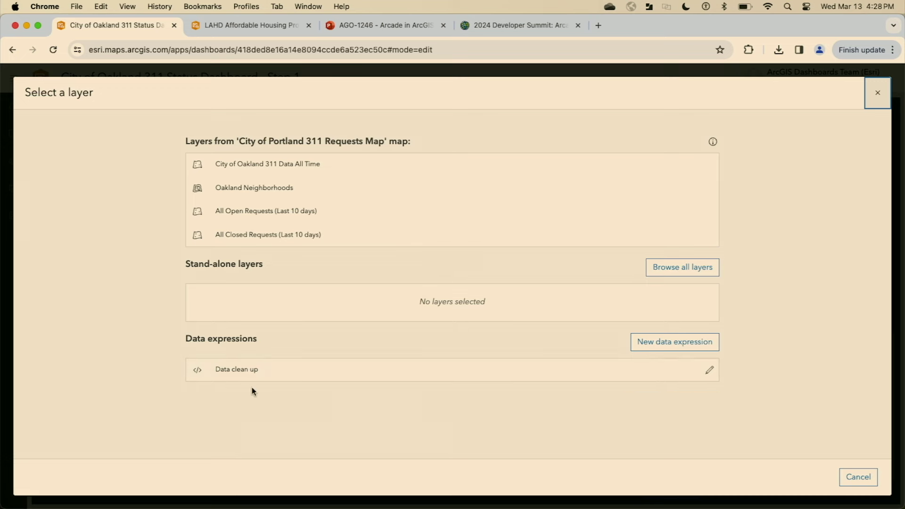
pyautogui.click(260, 377)
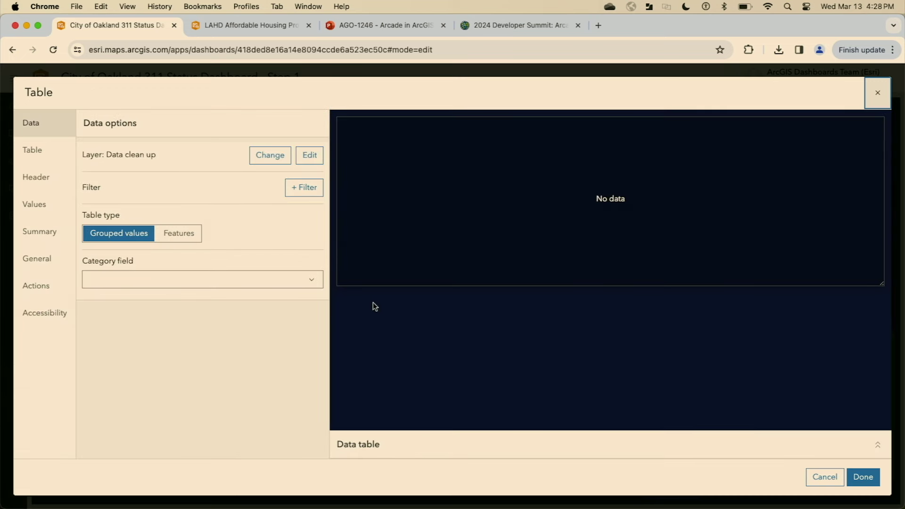
# Group the table by the SOURCE category field and add REQUESTID as a value field with the Count statistic
pyautogui.click(312, 280)
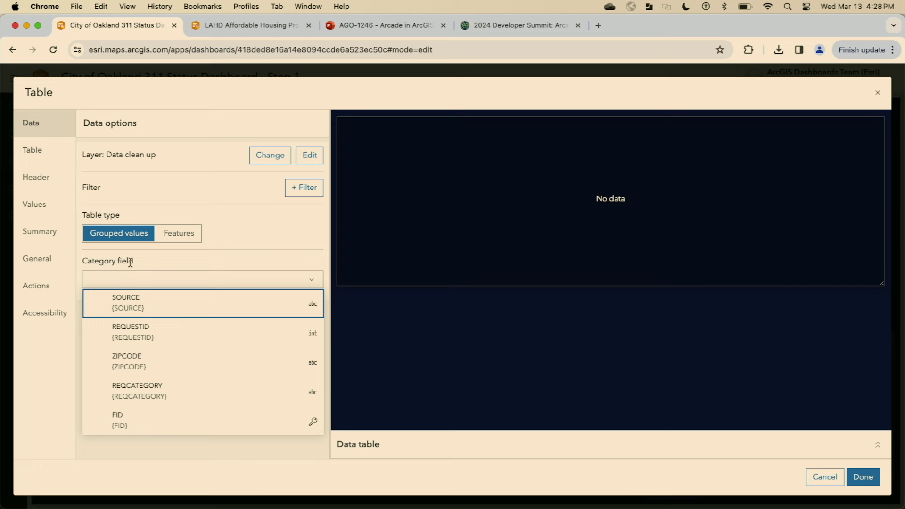
pyautogui.click(123, 308)
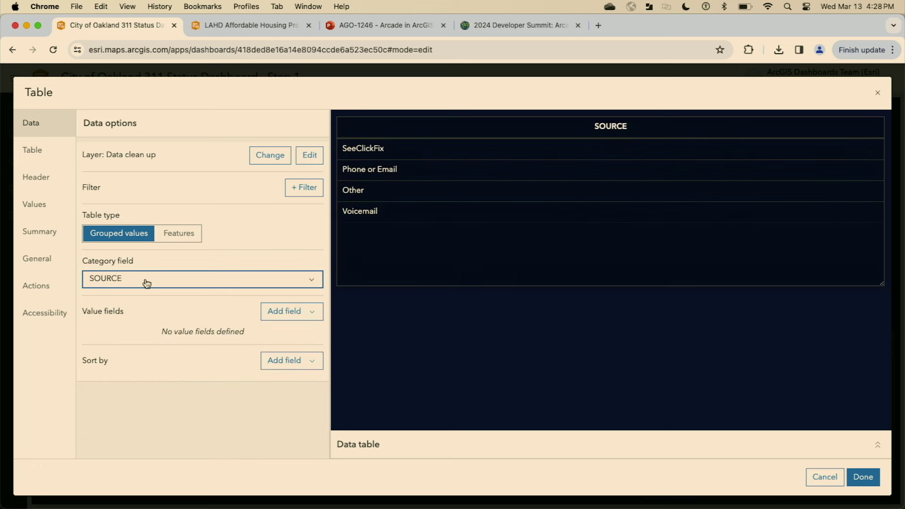
pyautogui.click(282, 312)
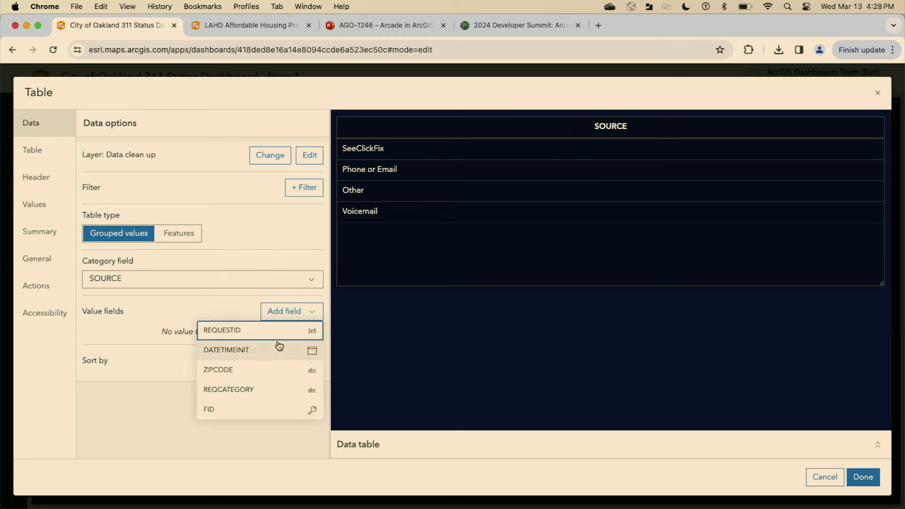
pyautogui.click(278, 335)
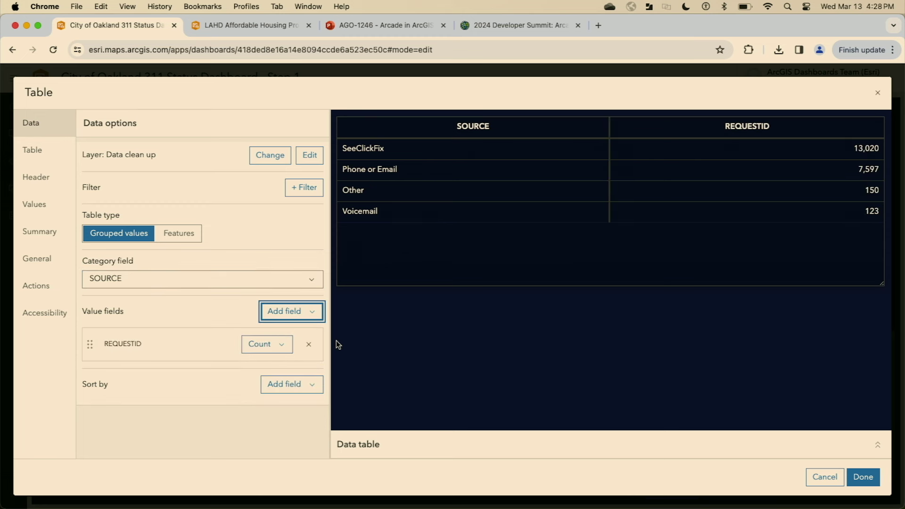
# Override the table's header labels with "Request volume" for REQUESTID and "Source" for SOURCE, and finish the table
pyautogui.click(38, 177)
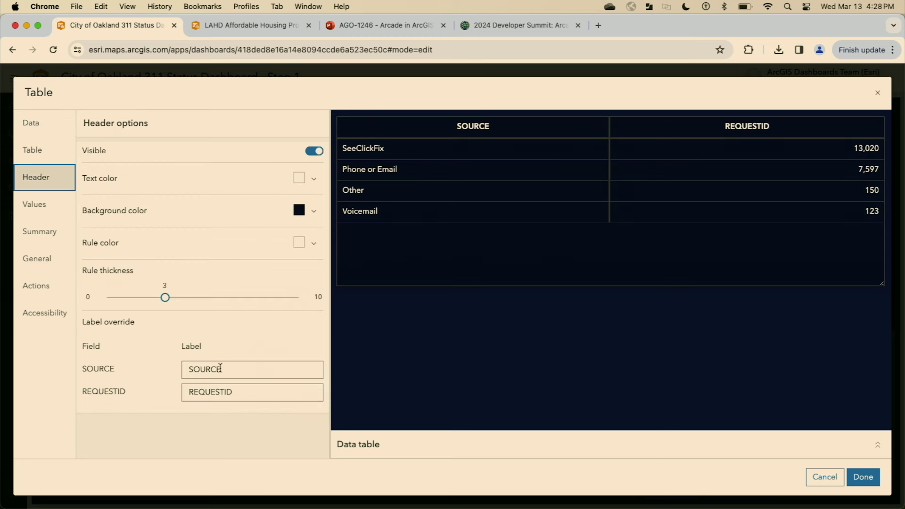
pyautogui.doubleClick(230, 386)
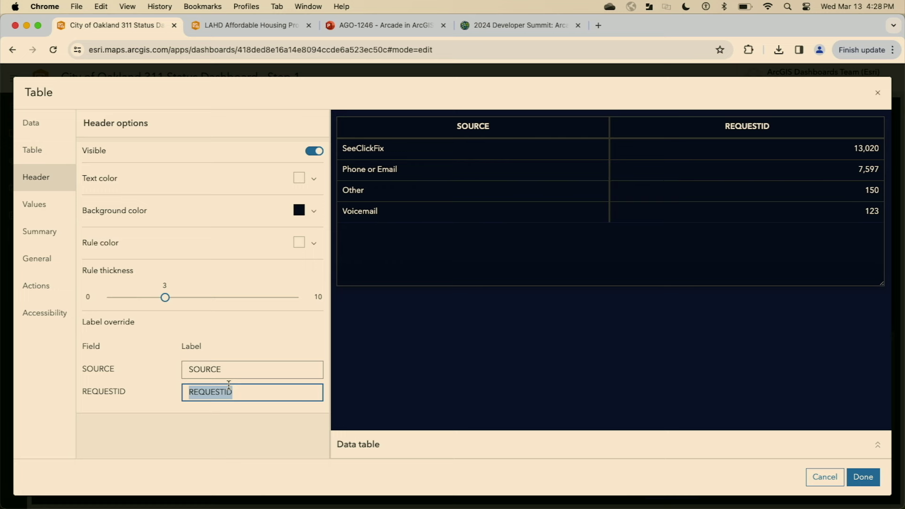
pyautogui.write('Request vol')
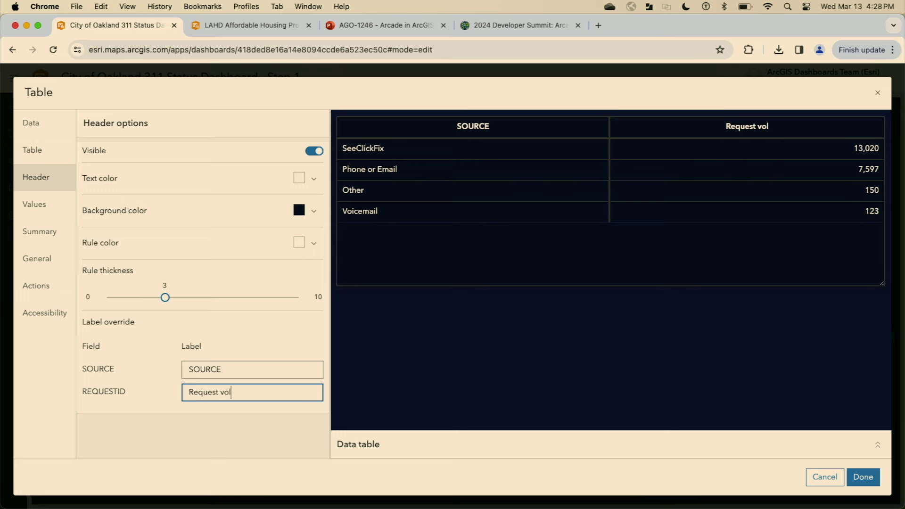
pyautogui.write('ume')
pyautogui.doubleClick(231, 370)
pyautogui.write('Sour')
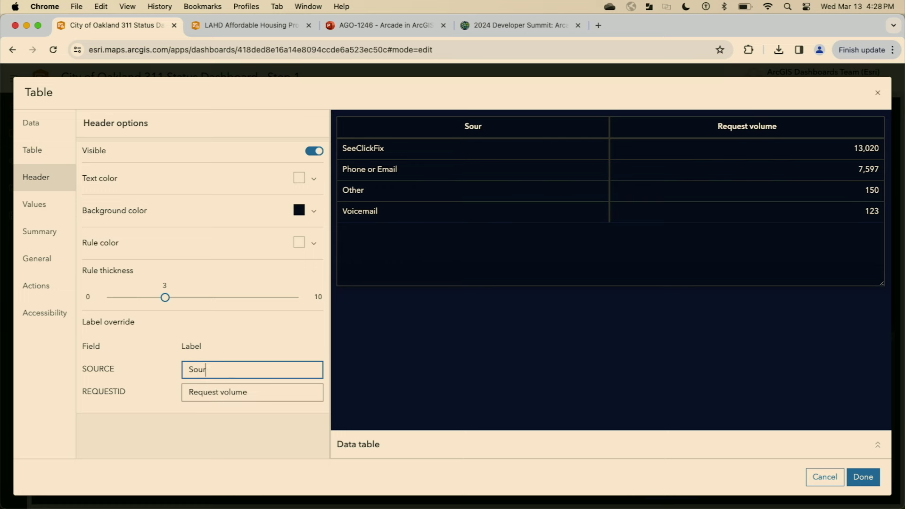
pyautogui.write('ce')
pyautogui.click(864, 476)
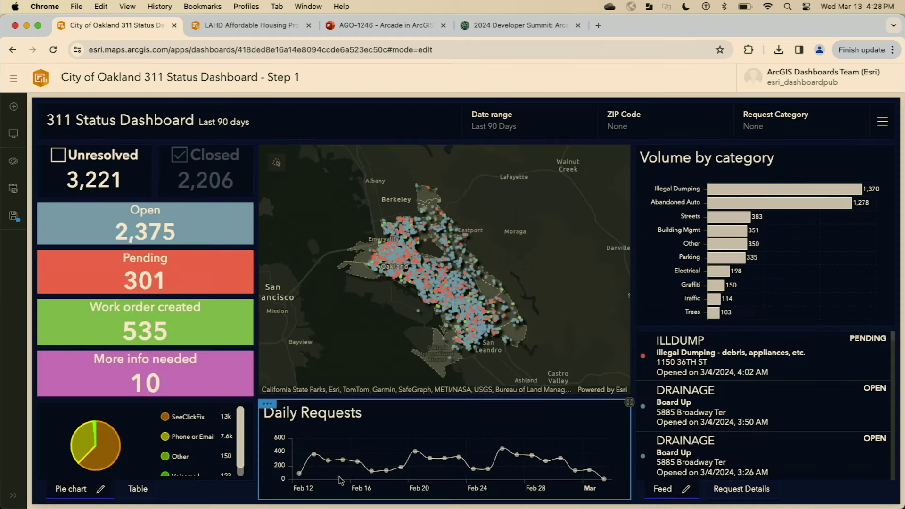
# Show the stacked table on the dashboard and enlarge it slightly by moving the divider above it to 70.5%
pyautogui.click(137, 488)
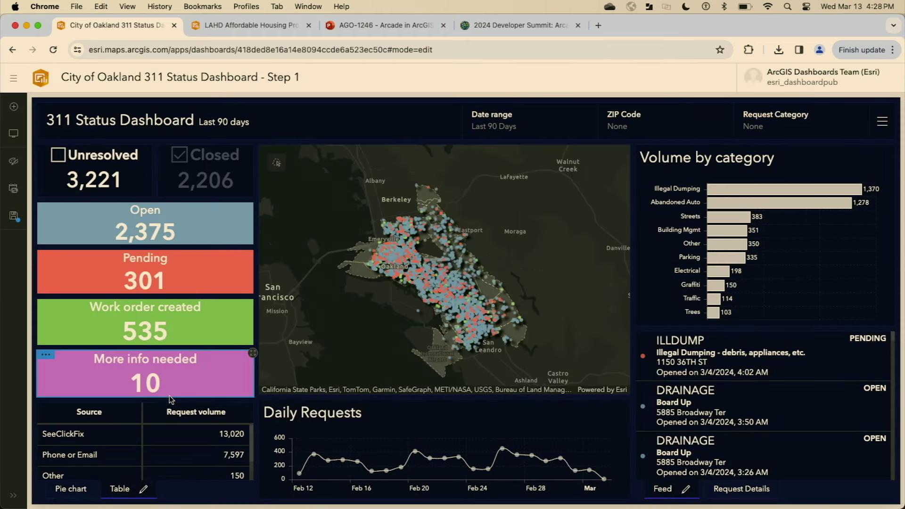
pyautogui.moveTo(171, 399); pyautogui.dragTo(171, 395)
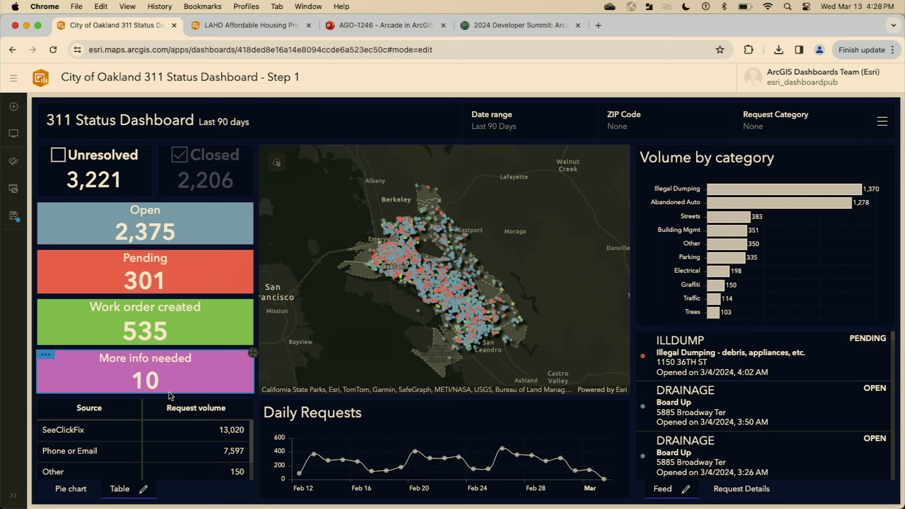
pyautogui.moveTo(228, 394)
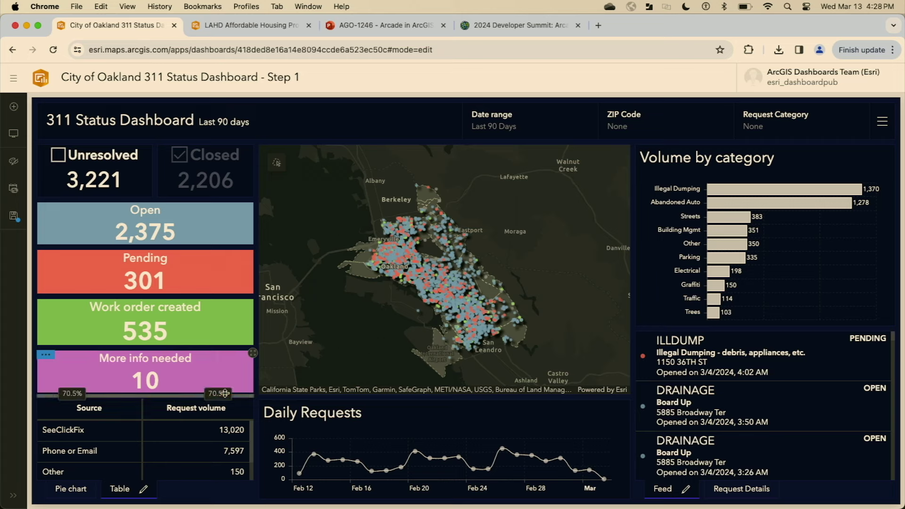
# Open the configuration of the request feed list and enable advanced formatting in its list options
pyautogui.moveTo(658, 302)
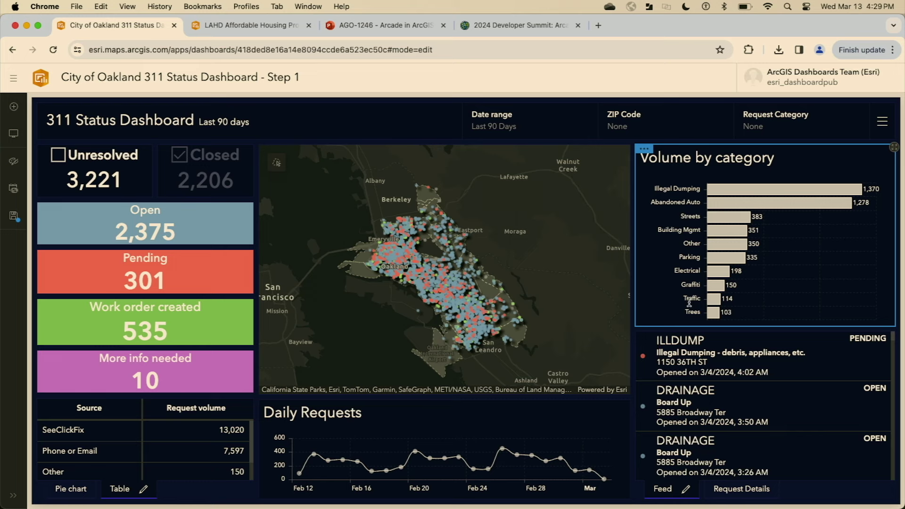
pyautogui.moveTo(685, 354)
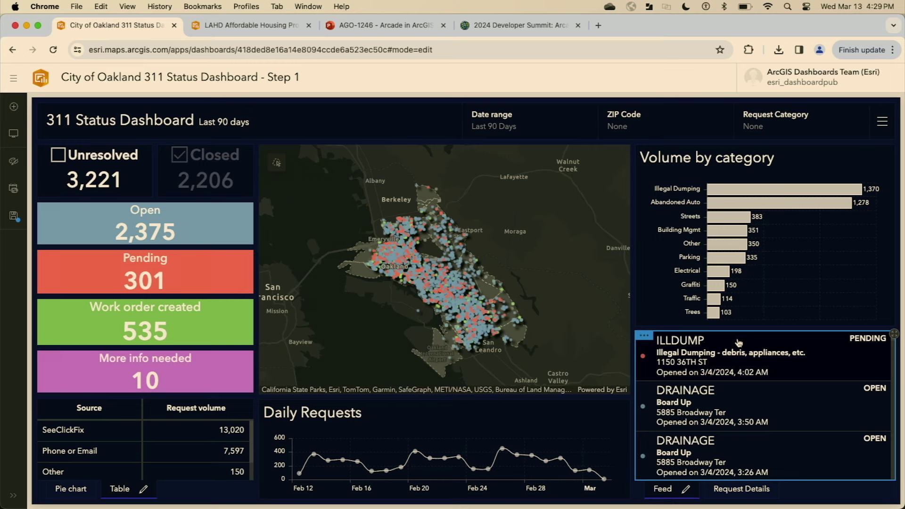
pyautogui.moveTo(648, 351)
pyautogui.click(663, 365)
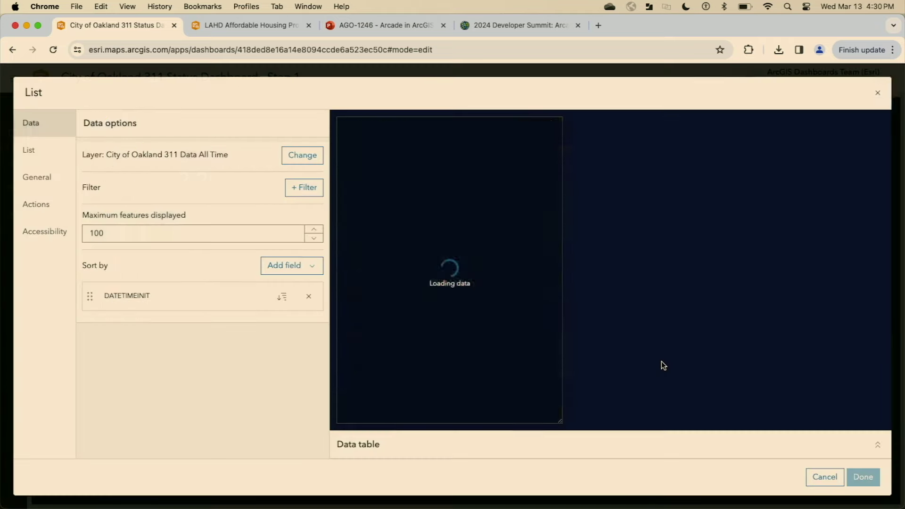
pyautogui.click(49, 157)
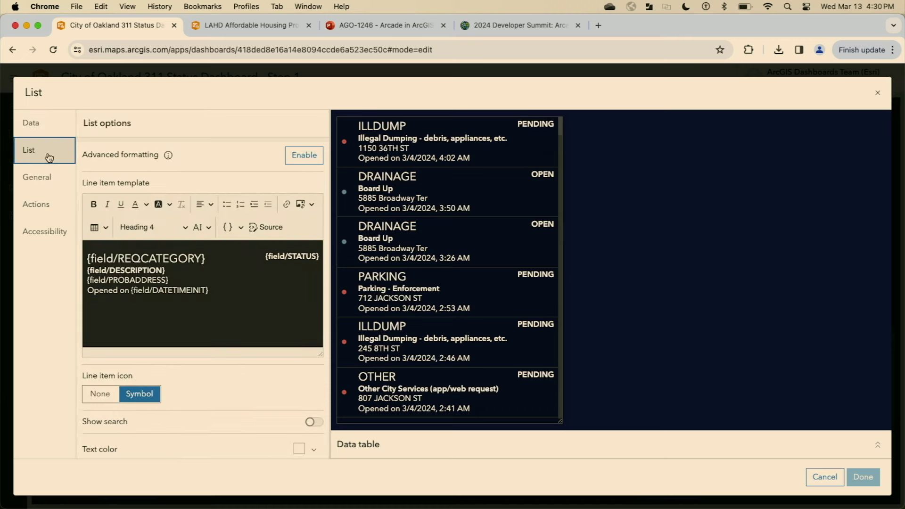
pyautogui.click(299, 167)
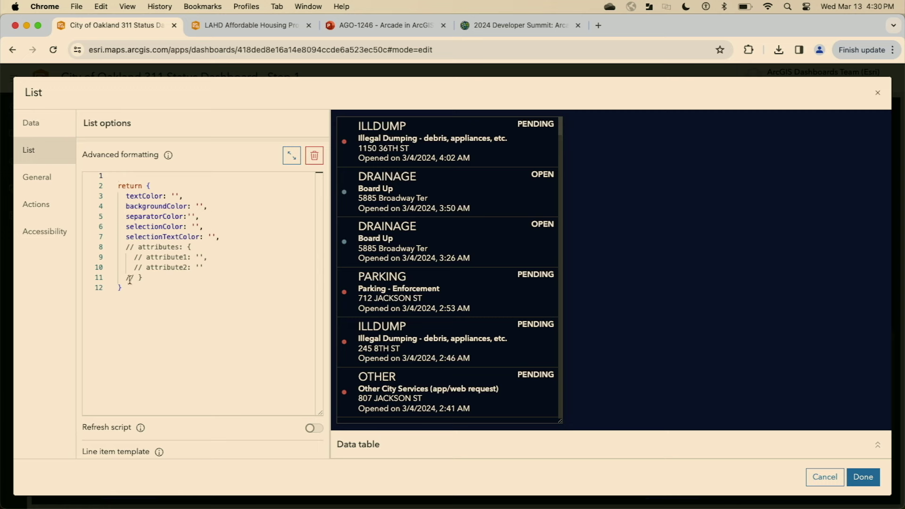
# Set the list's textColor to 'blue' and backgroundColor to 'white' in the advanced formatting script
pyautogui.click(175, 195)
pyautogui.write('blue')
pyautogui.click(200, 206)
pyautogui.write('white')
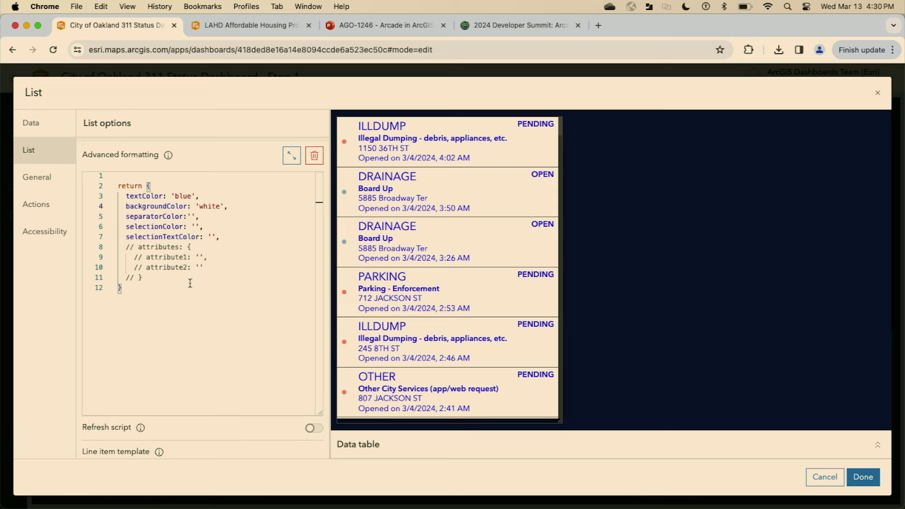
# Replace the whole advanced formatting script with the code from Oakland-list-adv-formatting.js, open in Visual Studio Code
pyautogui.press('super+Tab')
pyautogui.click(413, 95)
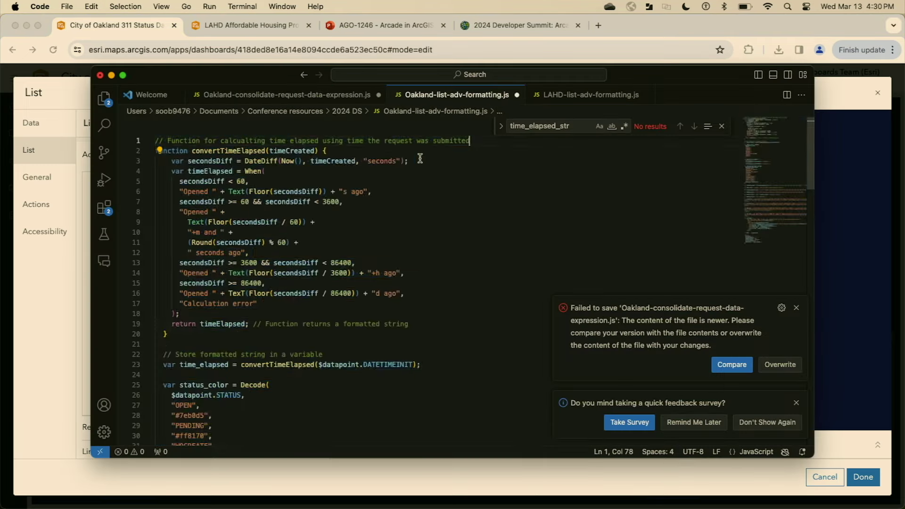
pyautogui.press('super+a')
pyautogui.press('super+Tab')
pyautogui.press('super+a')
pyautogui.press('super+v')
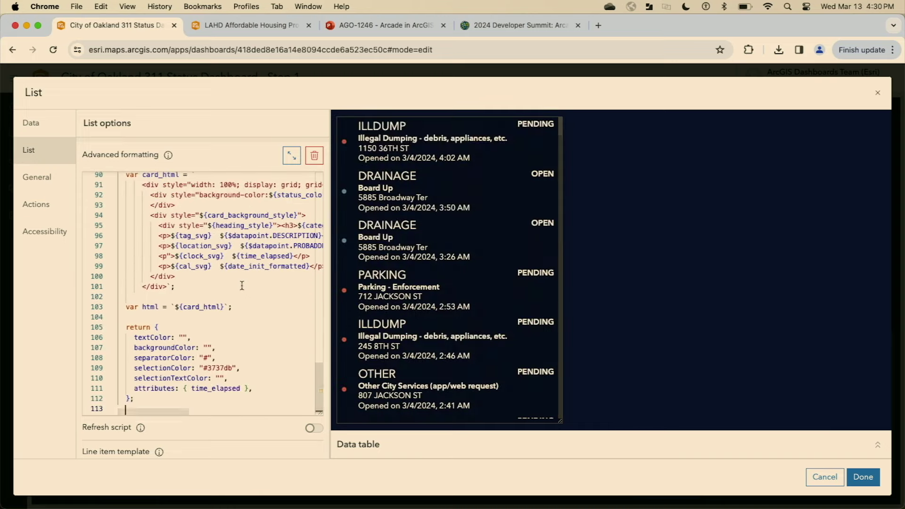
# Widen the list options pane and enlarge the script text from its first line for easier reading
pyautogui.scroll(20, 242, 286)
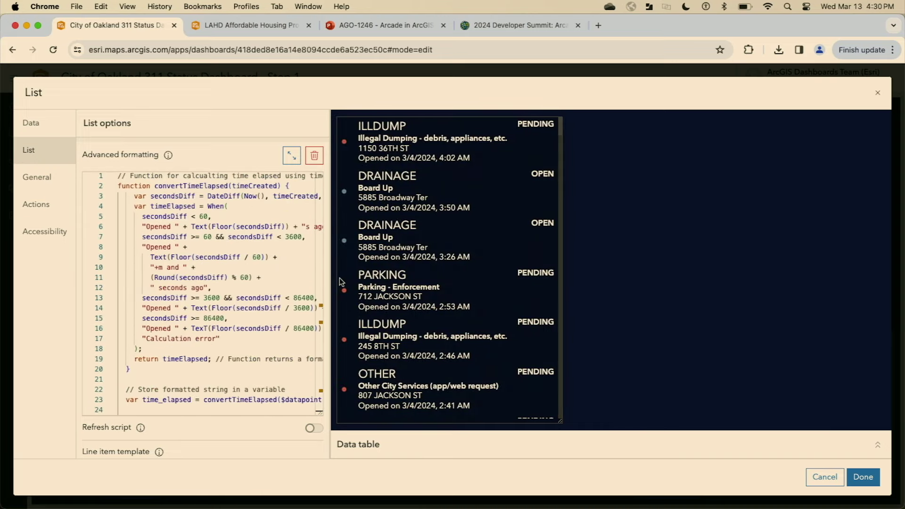
pyautogui.moveTo(330, 276); pyautogui.dragTo(416, 275)
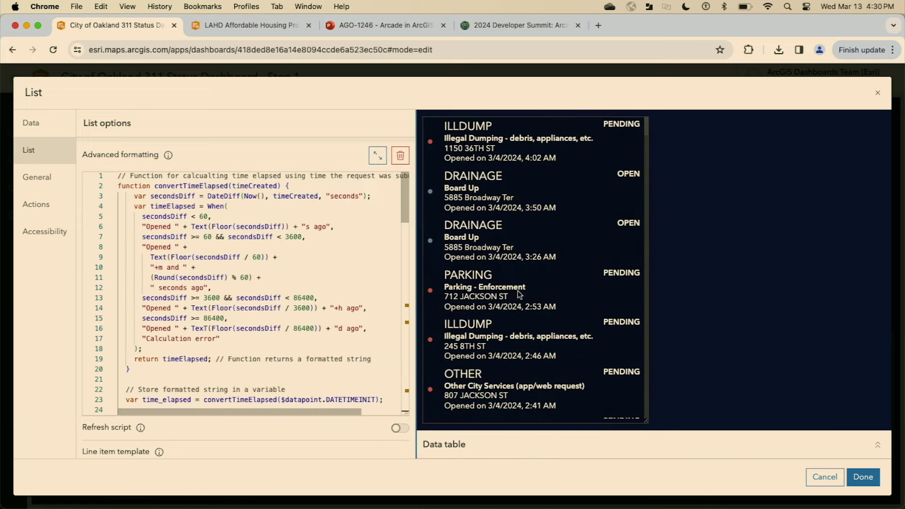
pyautogui.click(360, 222)
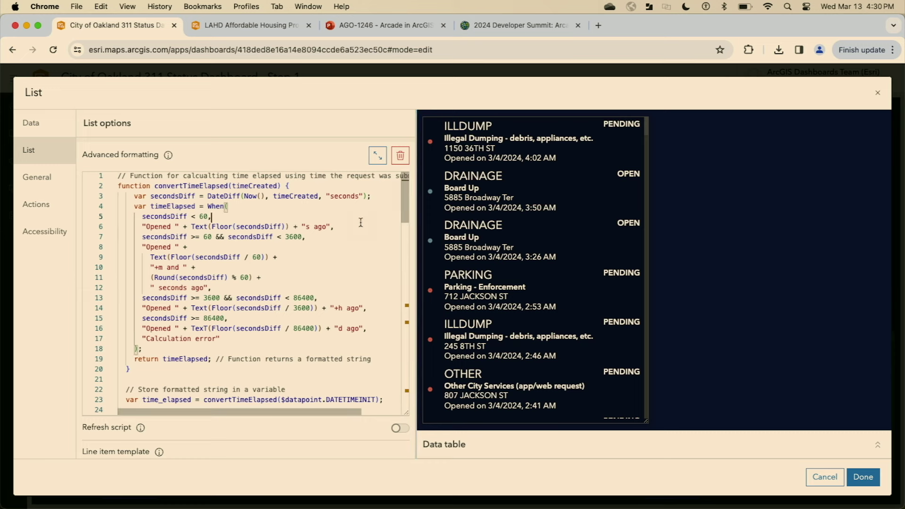
pyautogui.press('super+equal')
pyautogui.press('super+equal')
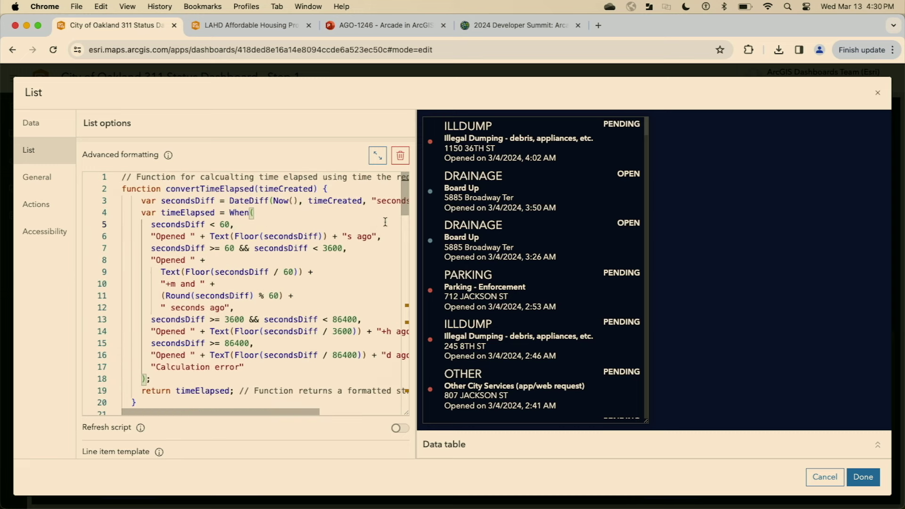
# Examine the convertTimeElapsed function, its DateDiff and When logic, and how the time_elapsed variable is filled and returned as an attribute
pyautogui.doubleClick(240, 189)
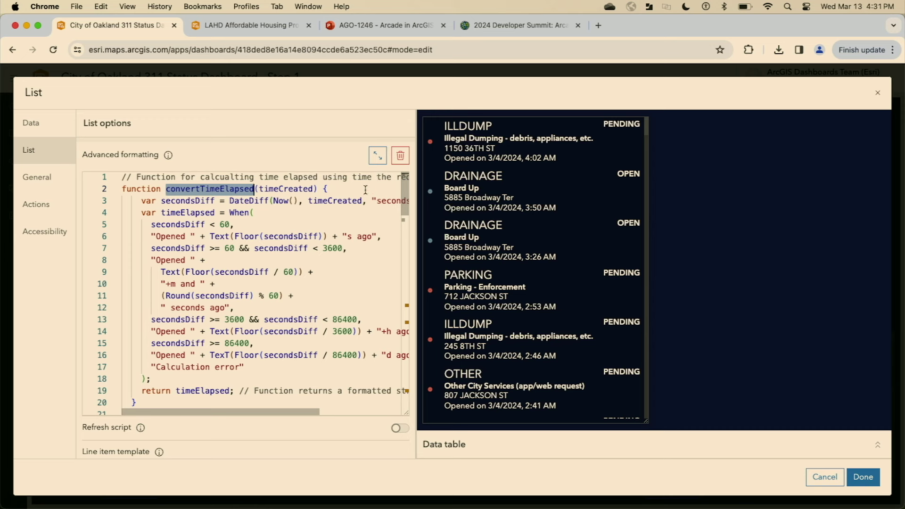
pyautogui.doubleClick(290, 189)
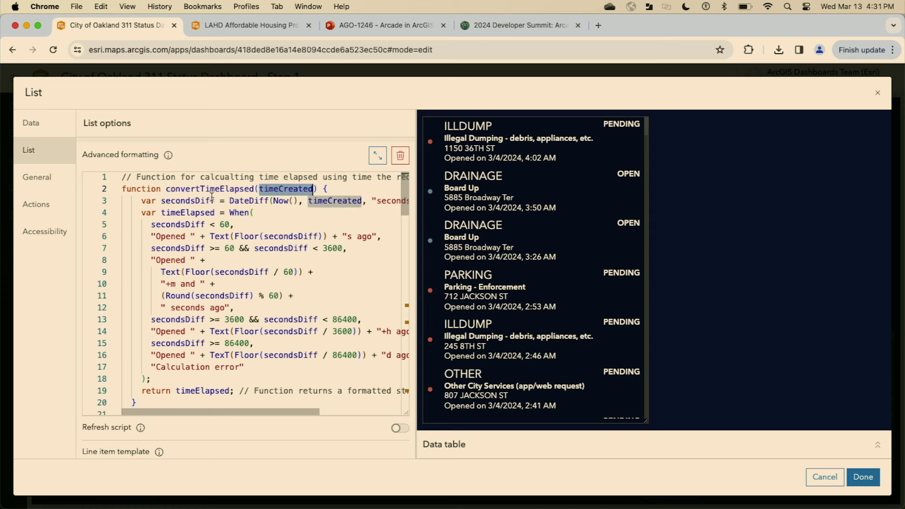
pyautogui.doubleClick(262, 202)
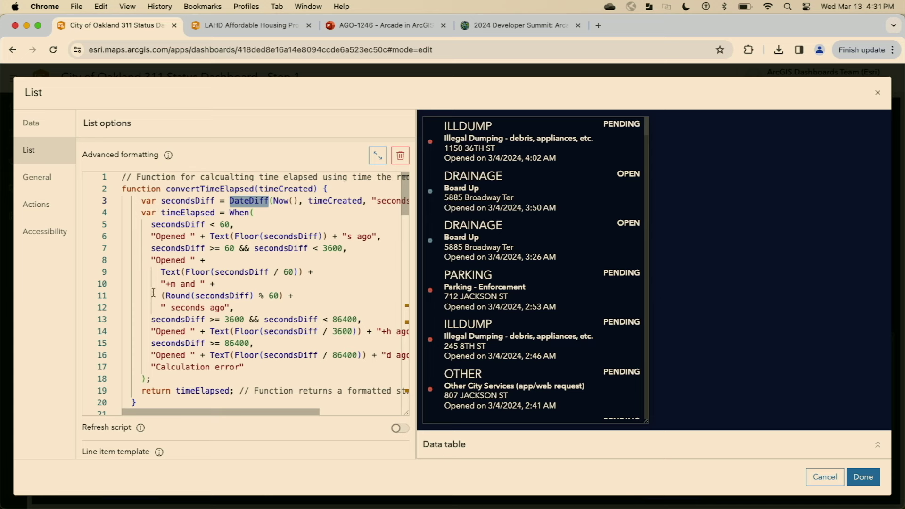
pyautogui.moveTo(142, 213); pyautogui.dragTo(168, 378)
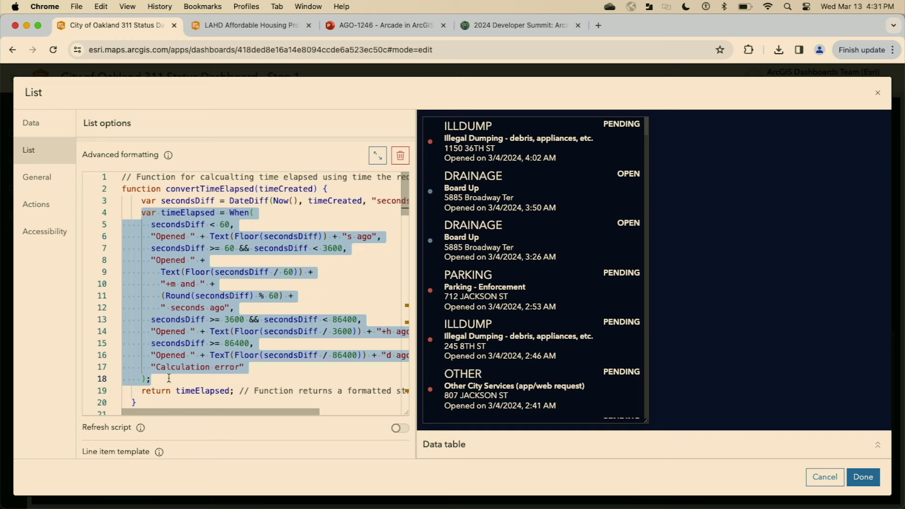
pyautogui.click(142, 390)
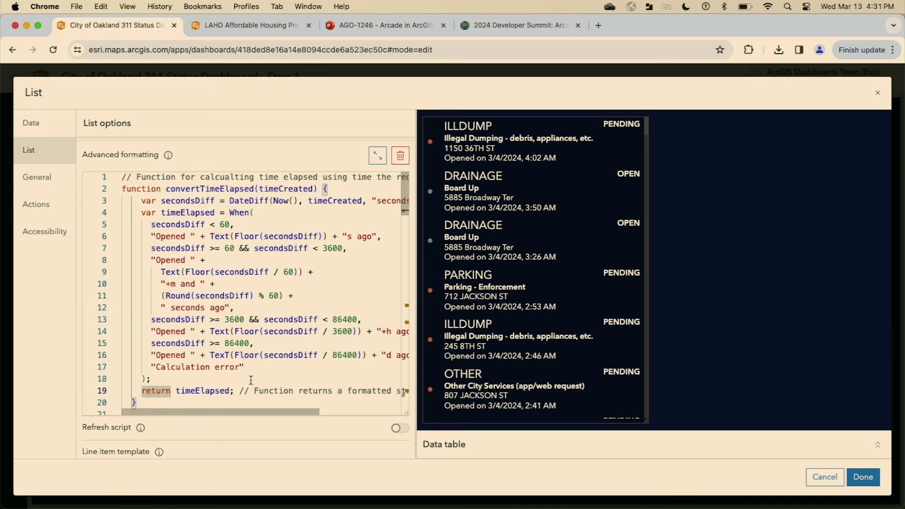
pyautogui.scroll(-1, 250, 382)
pyautogui.scroll(-5, 217, 381)
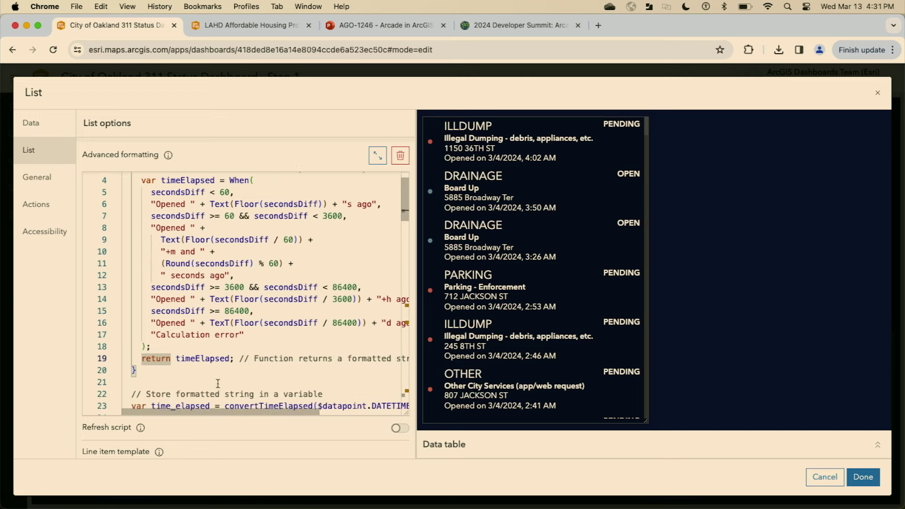
pyautogui.scroll(-3, 149, 371)
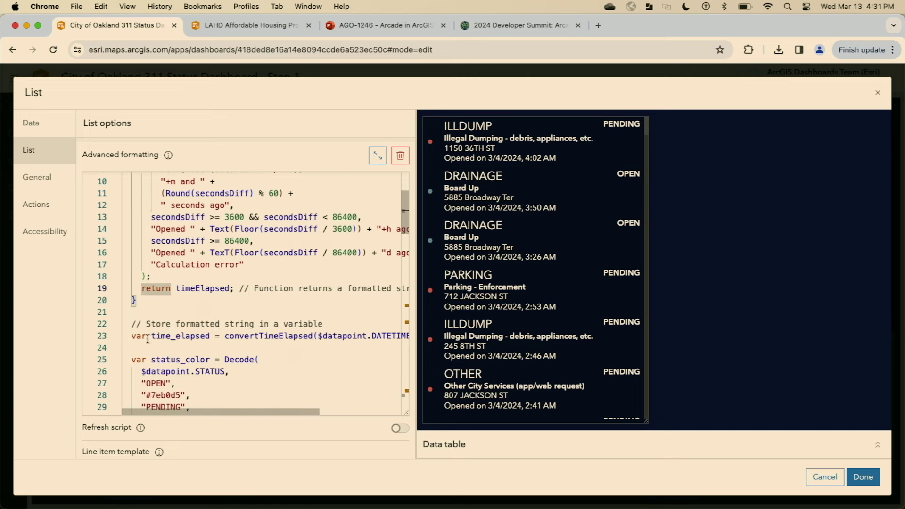
pyautogui.doubleClick(224, 336)
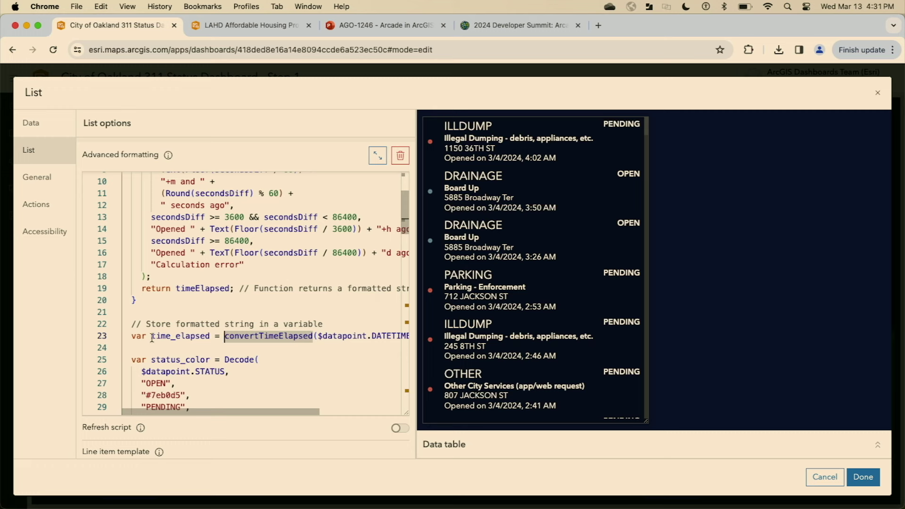
pyautogui.moveTo(151, 336); pyautogui.dragTo(209, 338)
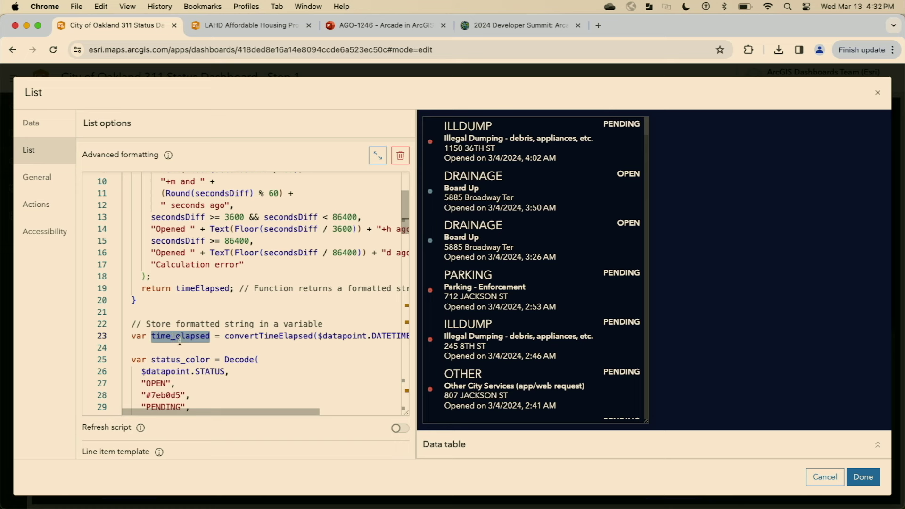
pyautogui.press('super+c')
pyautogui.moveTo(408, 224); pyautogui.dragTo(408, 404)
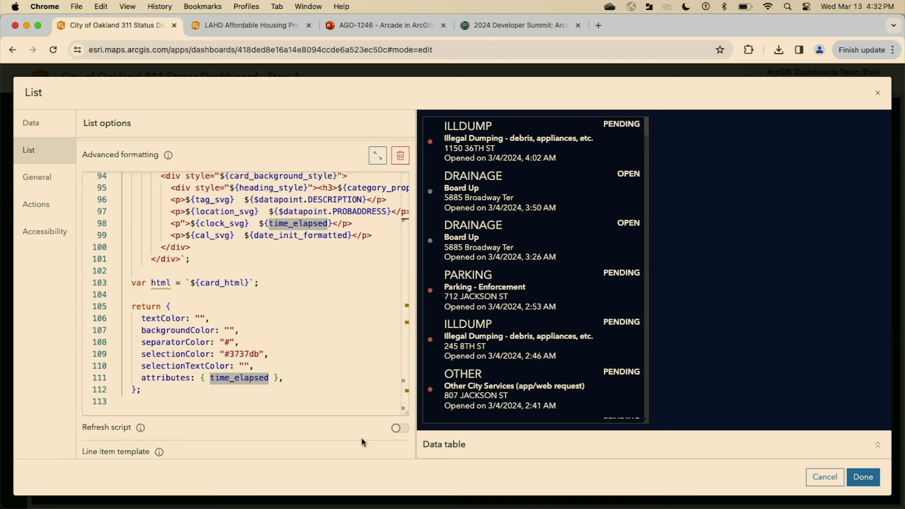
# Insert the time_elapsed expression on a new line below the opening date in the line item template
pyautogui.scroll(-3, 361, 437)
pyautogui.scroll(-6, 369, 409)
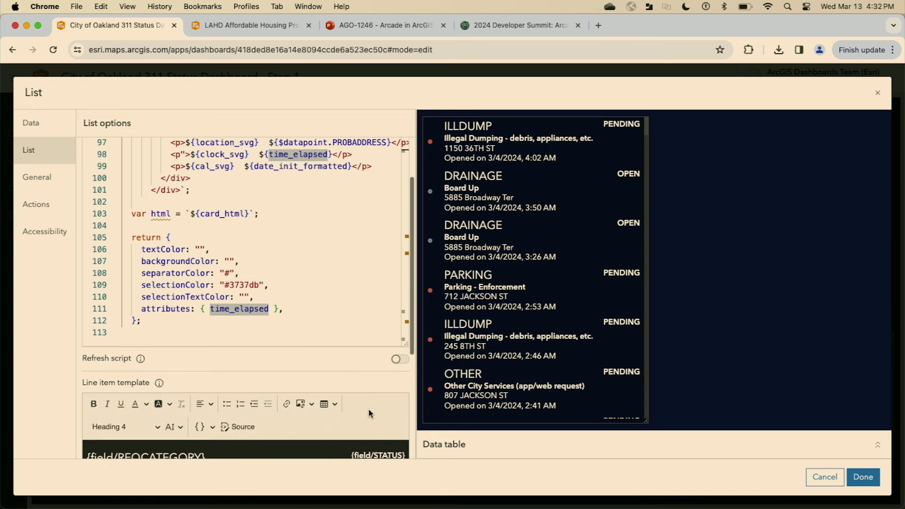
pyautogui.click(369, 410)
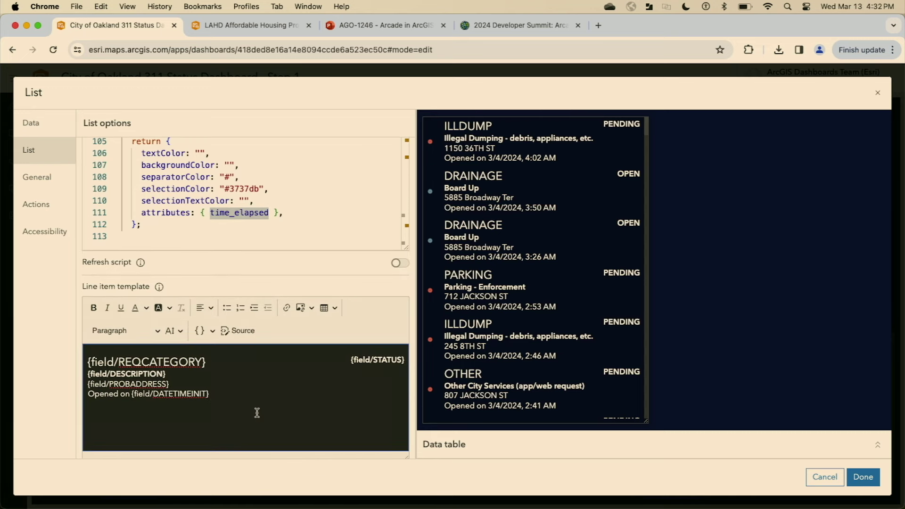
pyautogui.press('Return')
pyautogui.click(204, 332)
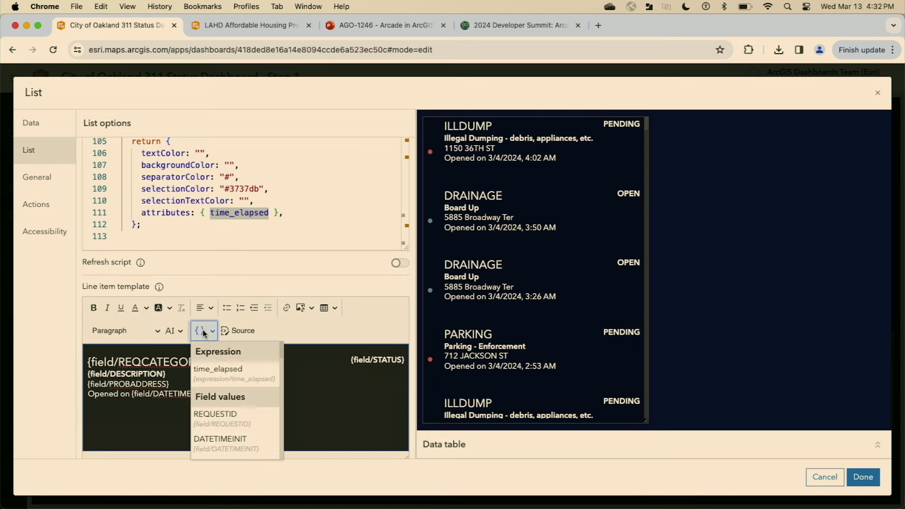
pyautogui.click(243, 377)
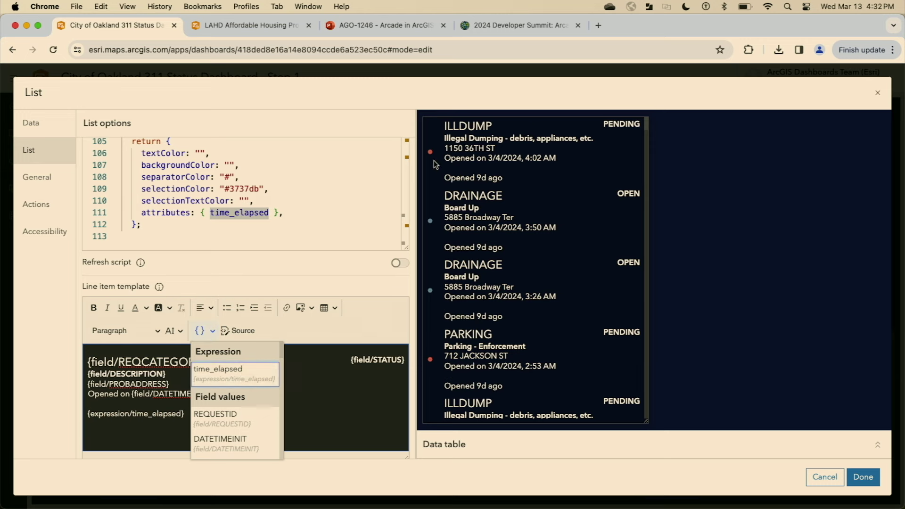
# Check the elapsed-time text on the previewed list items and trace it back to the time_elapsed variable's $datapoint input
pyautogui.moveTo(445, 178); pyautogui.dragTo(510, 180)
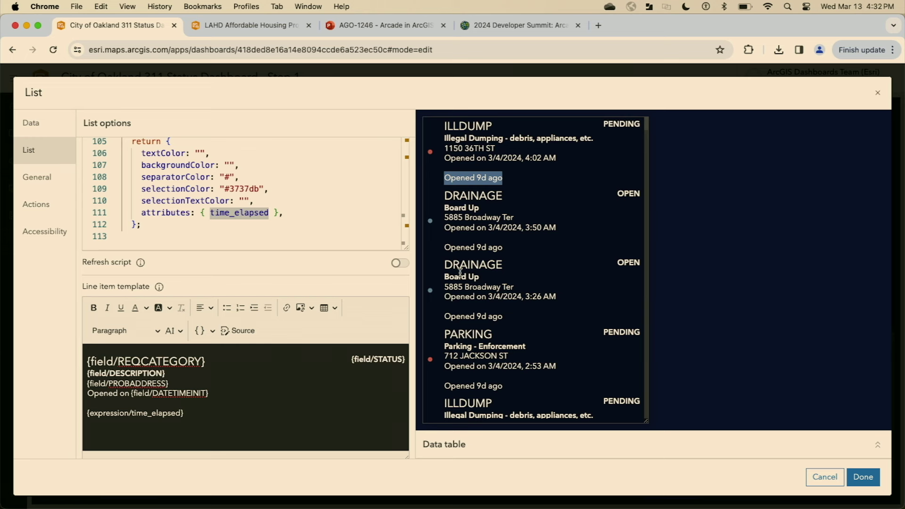
pyautogui.moveTo(445, 249); pyautogui.dragTo(504, 249)
pyautogui.moveTo(450, 317); pyautogui.dragTo(514, 325)
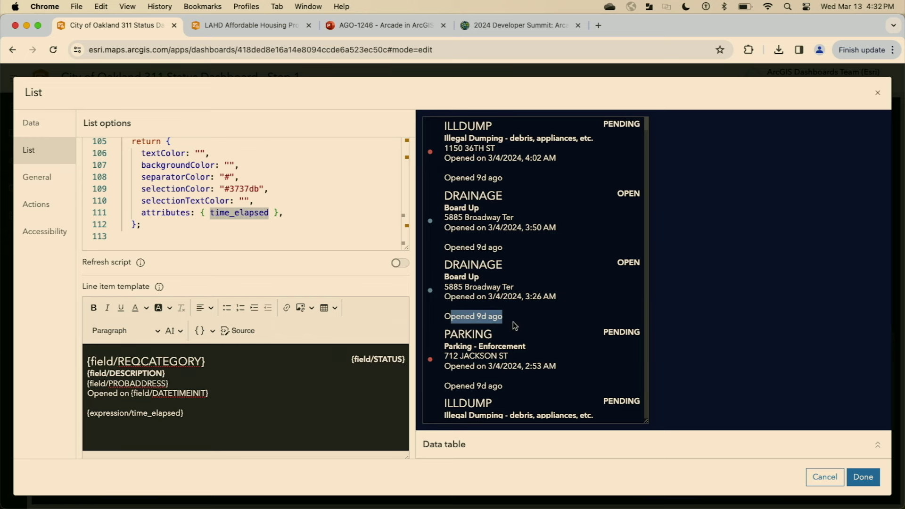
pyautogui.scroll(10, 343, 287)
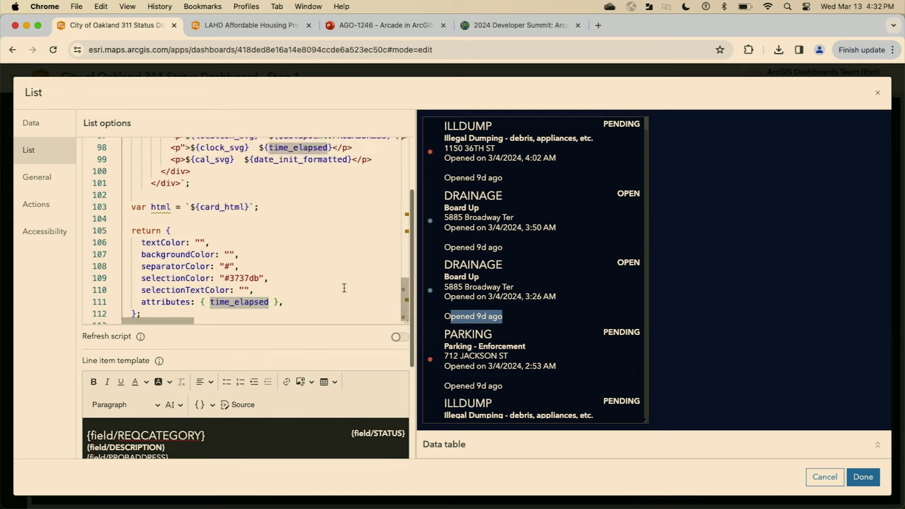
pyautogui.scroll(15, 344, 288)
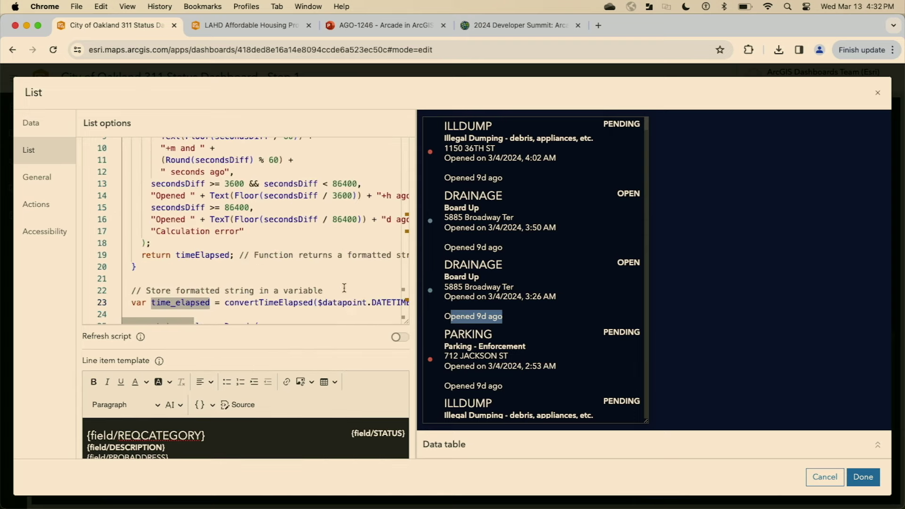
pyautogui.scroll(2, 362, 395)
pyautogui.scroll(-5, 366, 327)
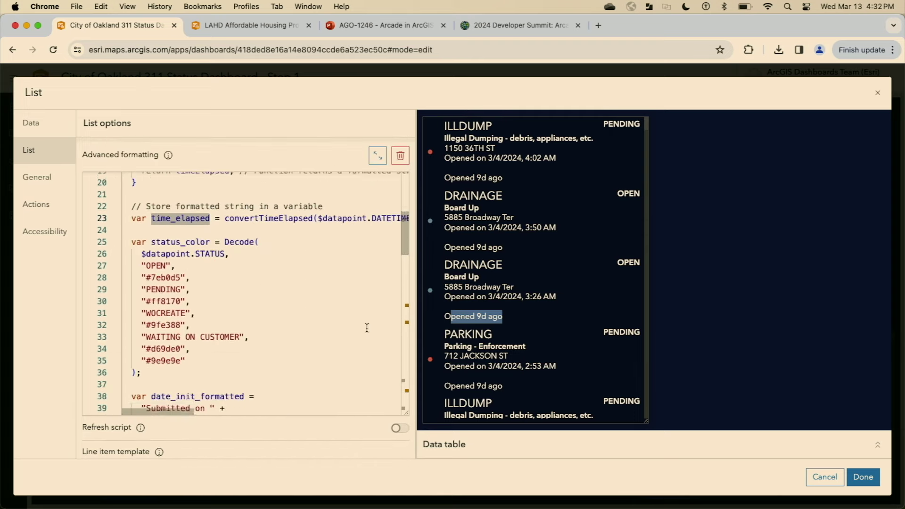
pyautogui.click(337, 217)
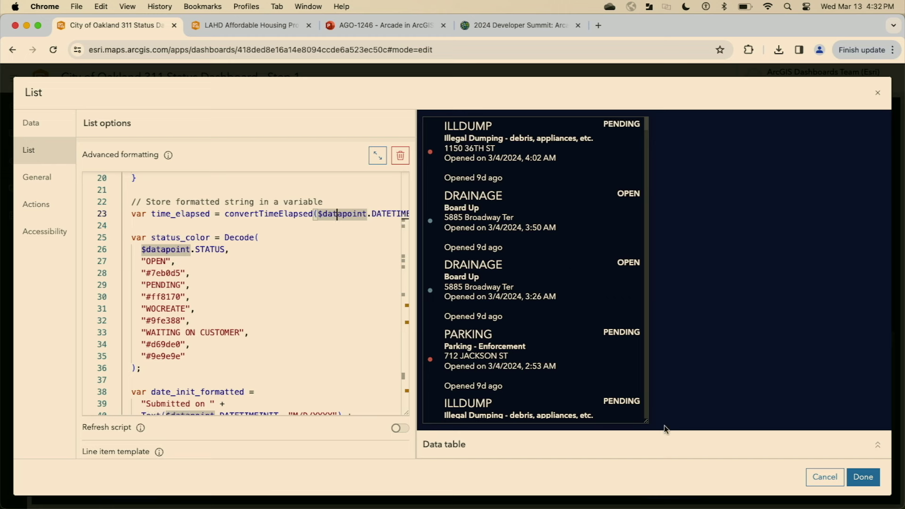
# Widen the list preview and examine how Decode assigns status_color from $datapoint.STATUS and where card_html uses it
pyautogui.moveTo(646, 422); pyautogui.dragTo(722, 423)
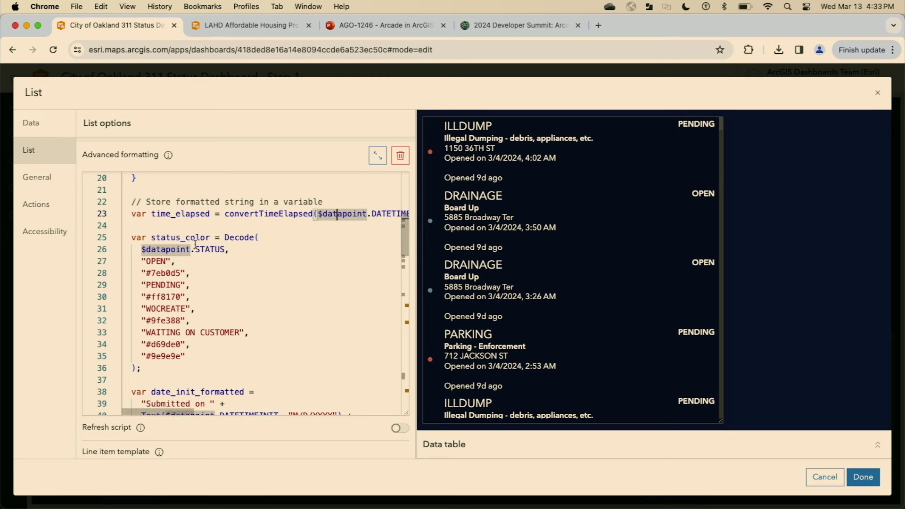
pyautogui.scroll(-1, 227, 249)
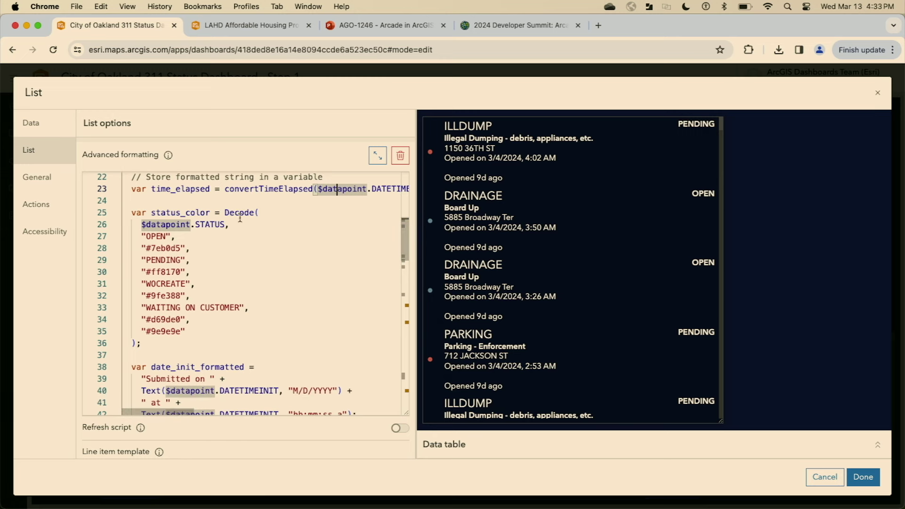
pyautogui.doubleClick(227, 212)
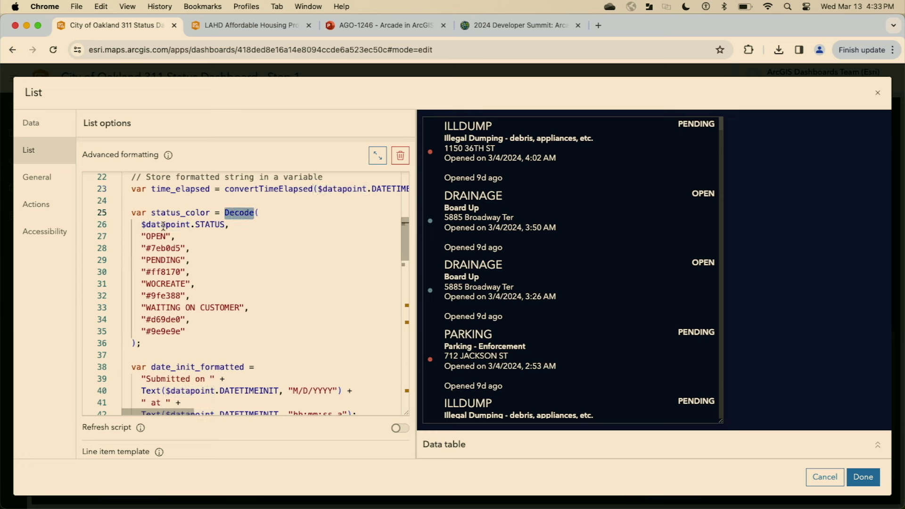
pyautogui.moveTo(136, 237); pyautogui.dragTo(203, 246)
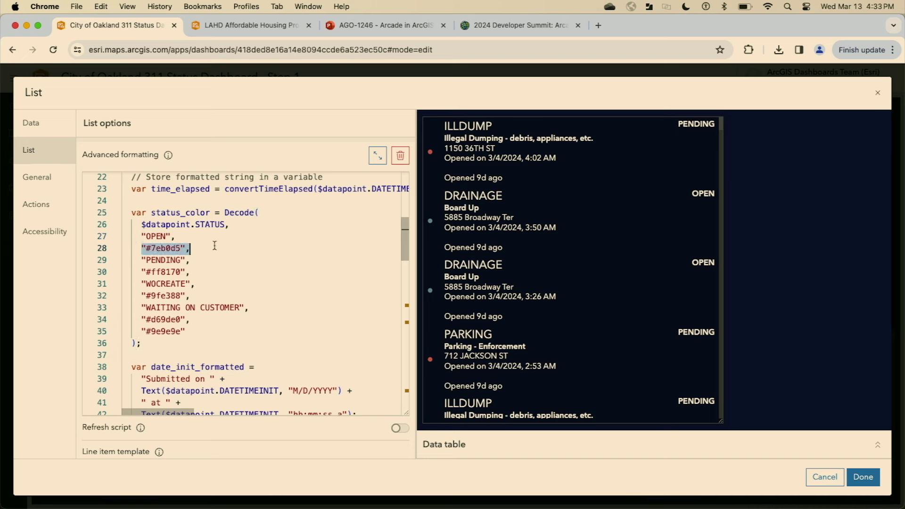
pyautogui.moveTo(141, 260); pyautogui.dragTo(201, 262)
pyautogui.moveTo(141, 272); pyautogui.dragTo(203, 272)
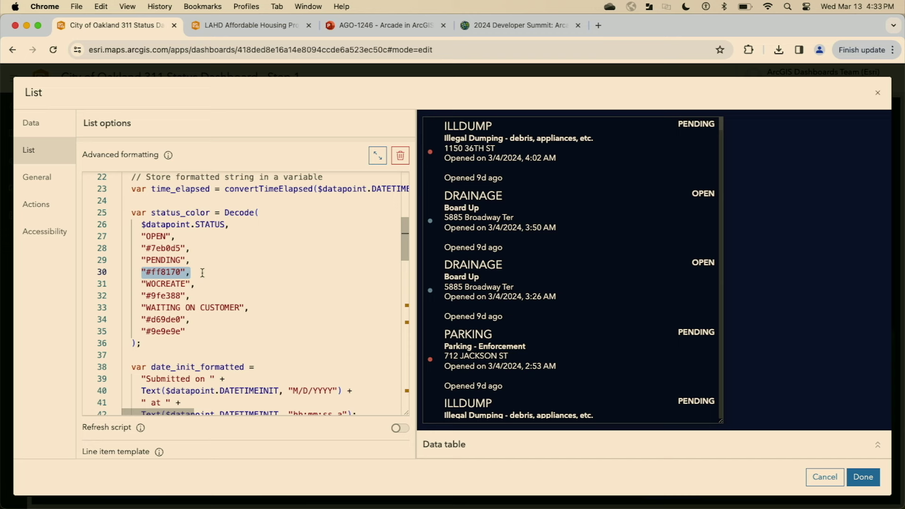
pyautogui.doubleClick(203, 211)
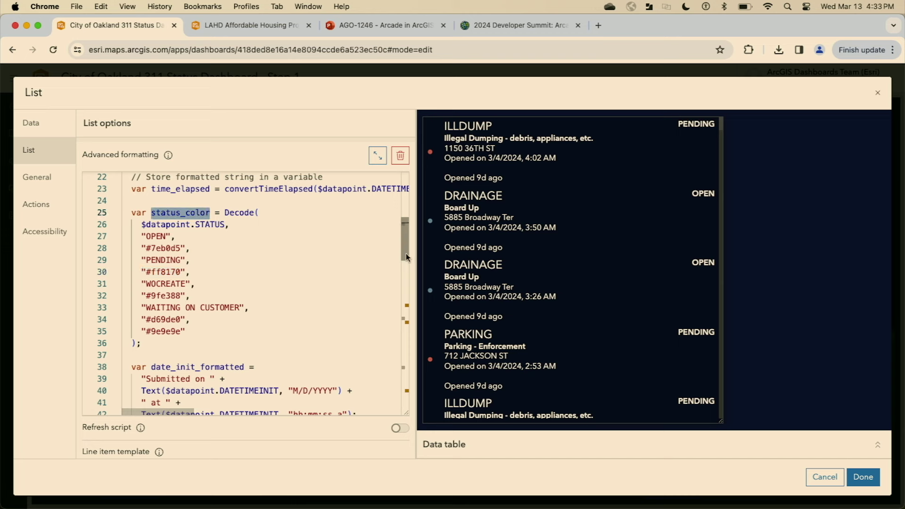
pyautogui.scroll(-1, 406, 255)
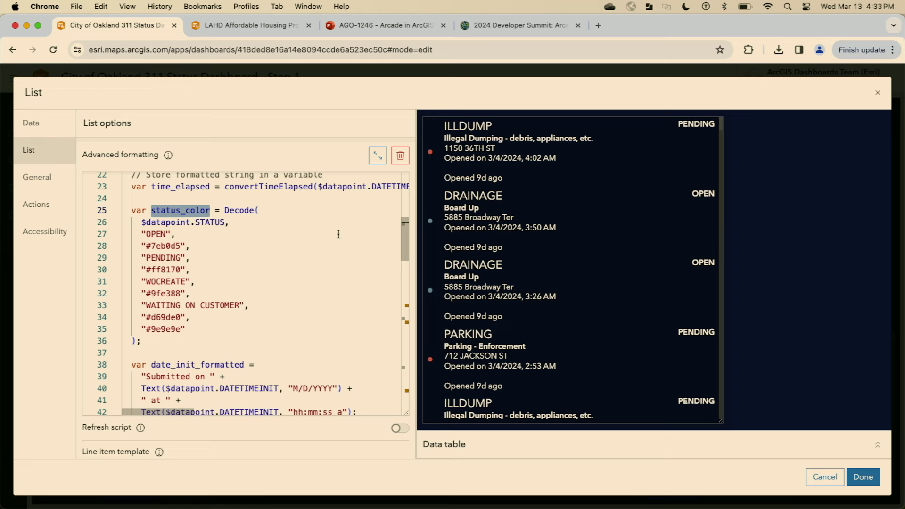
pyautogui.moveTo(405, 251); pyautogui.dragTo(398, 394)
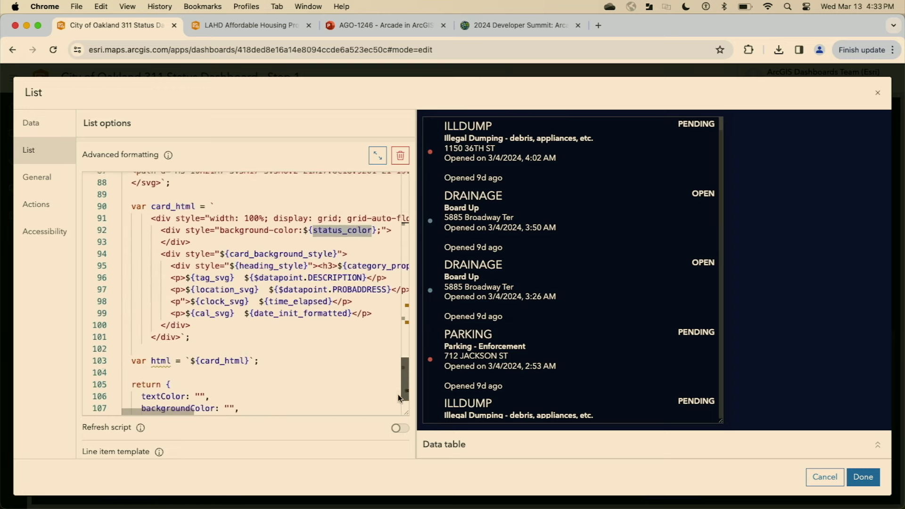
# Set textColor in the script's return block to the status_color variable
pyautogui.scroll(-3, 398, 394)
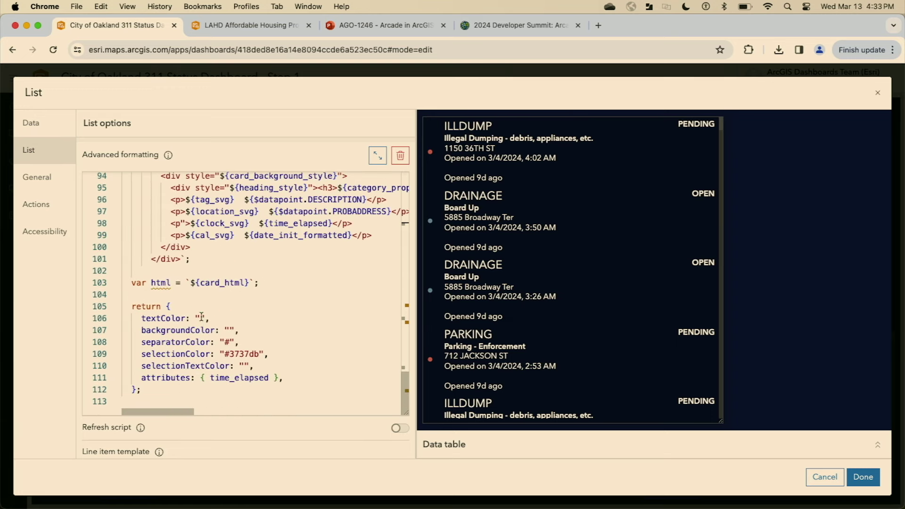
pyautogui.doubleClick(201, 318)
pyautogui.press('super+v')
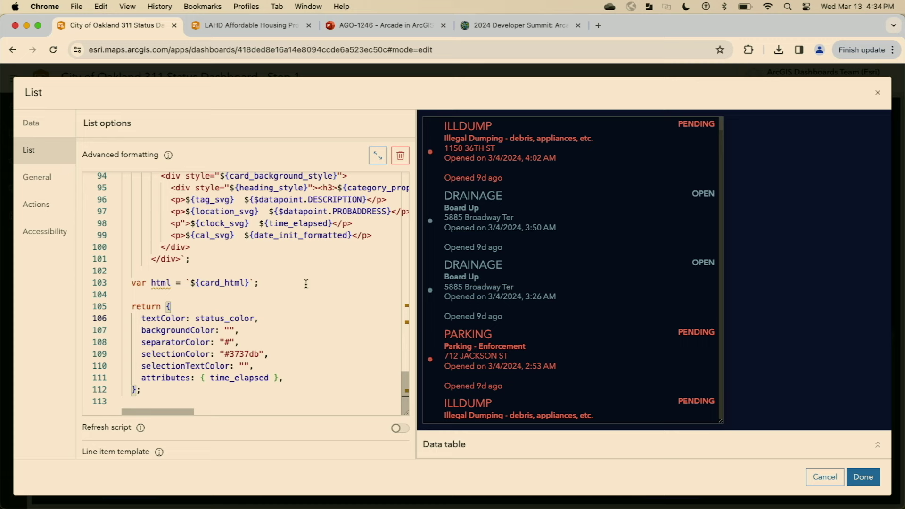
# Compare the category names on the previewed list items with the override values and the Proper function behind category_proper
pyautogui.scroll(10, 316, 254)
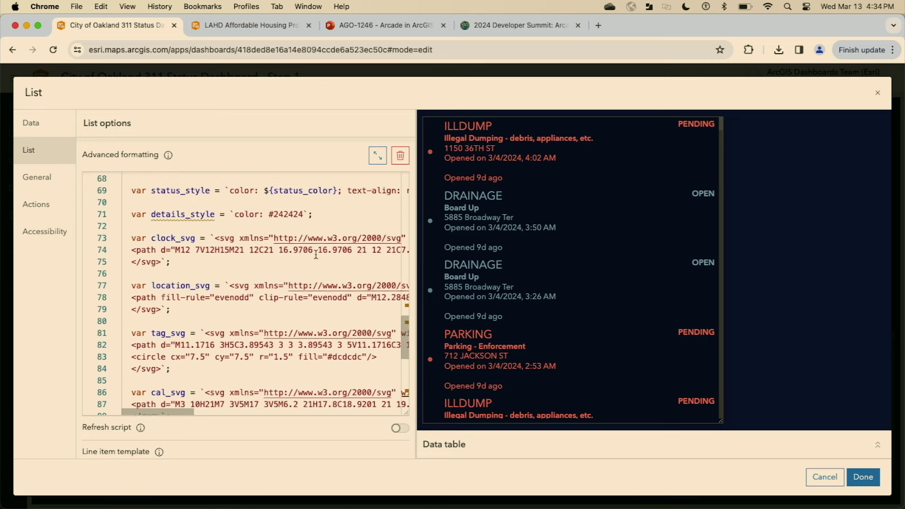
pyautogui.scroll(5, 315, 254)
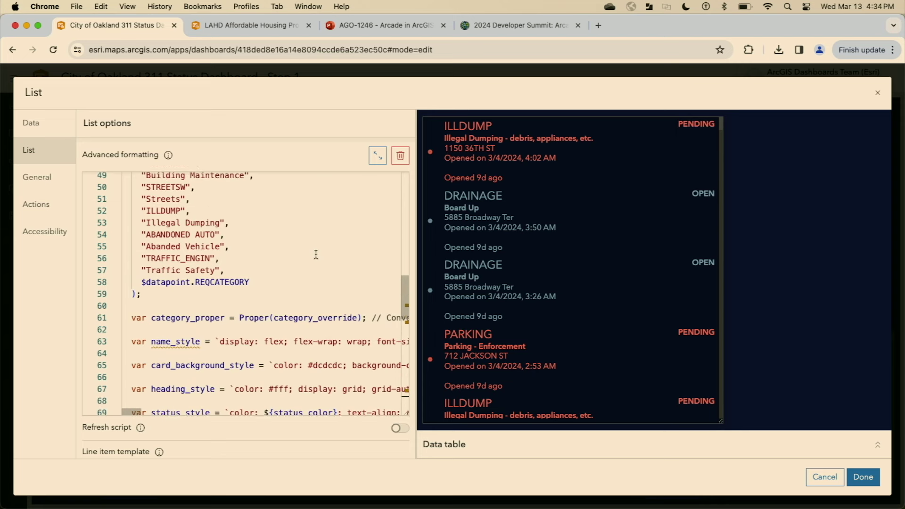
pyautogui.scroll(-1, 316, 254)
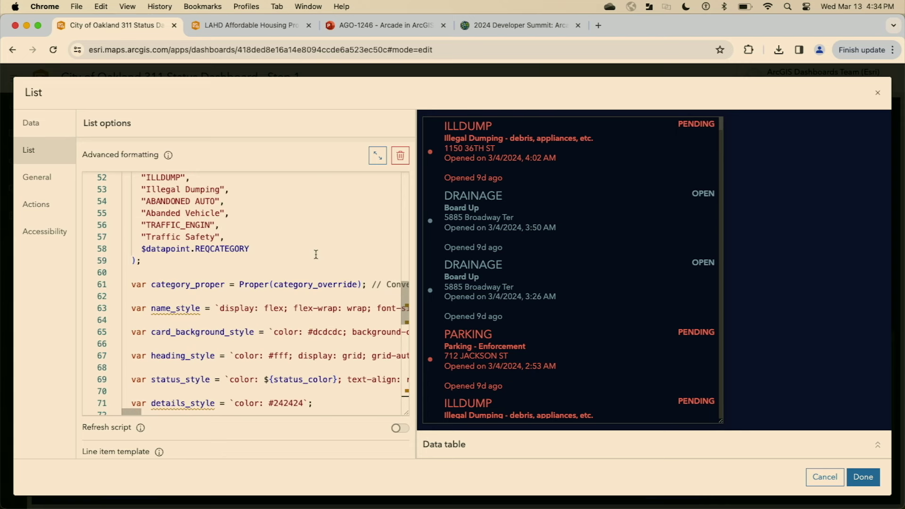
pyautogui.scroll(-3, 317, 255)
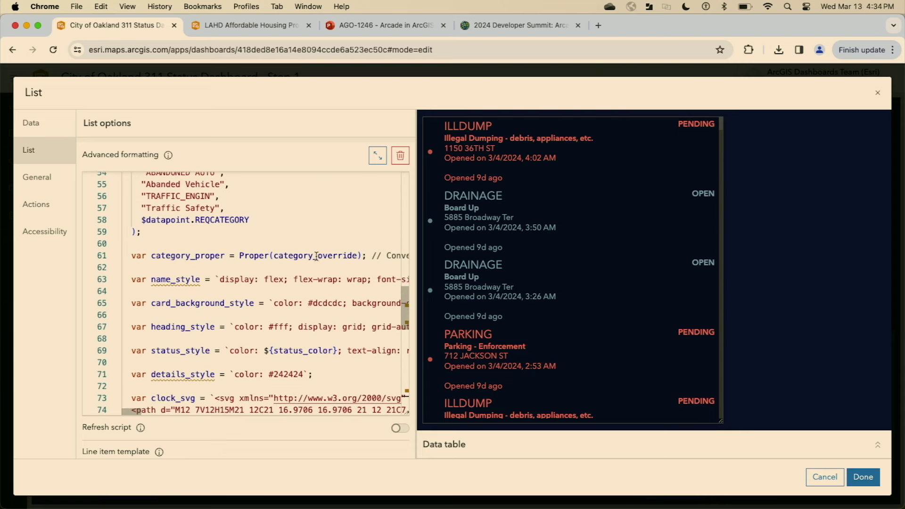
pyautogui.scroll(-1, 290, 265)
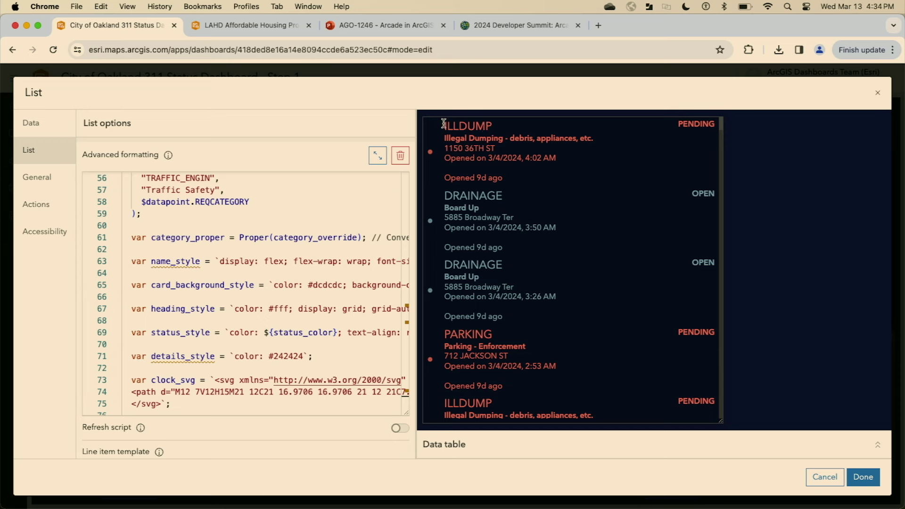
pyautogui.moveTo(442, 125); pyautogui.dragTo(504, 132)
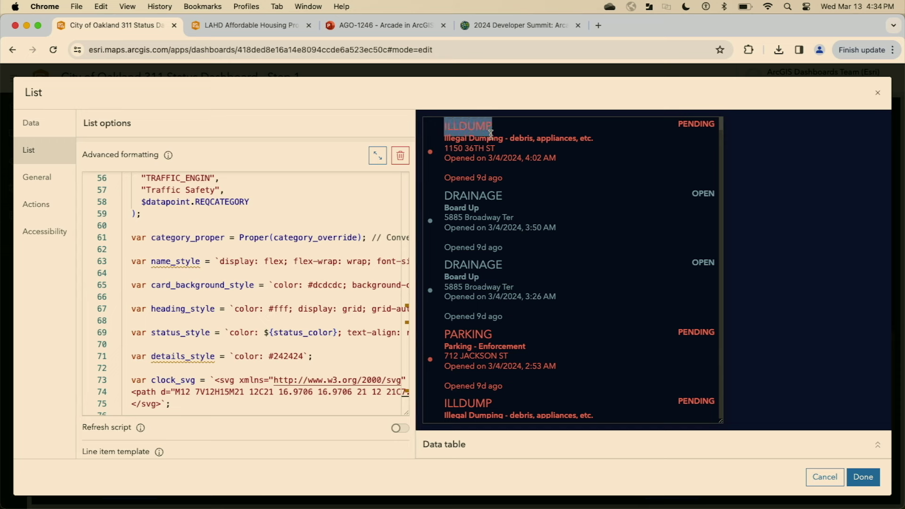
pyautogui.moveTo(444, 196); pyautogui.dragTo(512, 197)
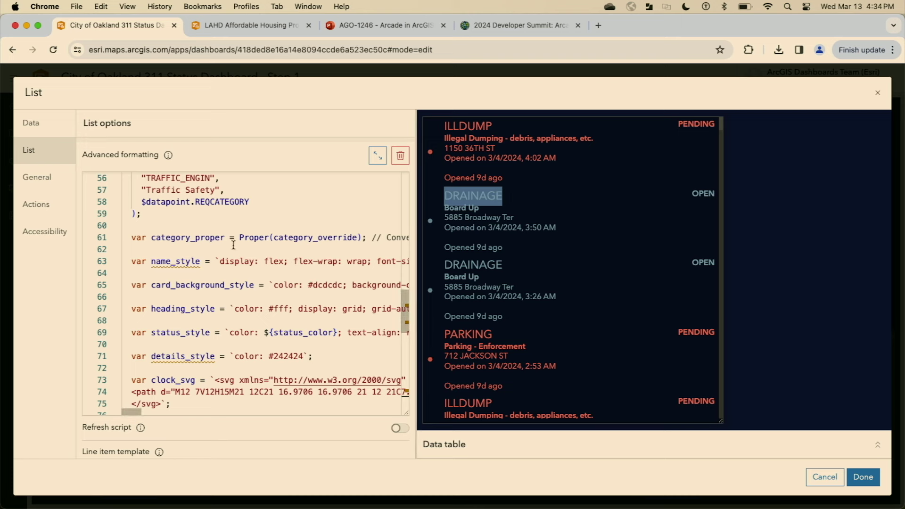
pyautogui.doubleClick(252, 238)
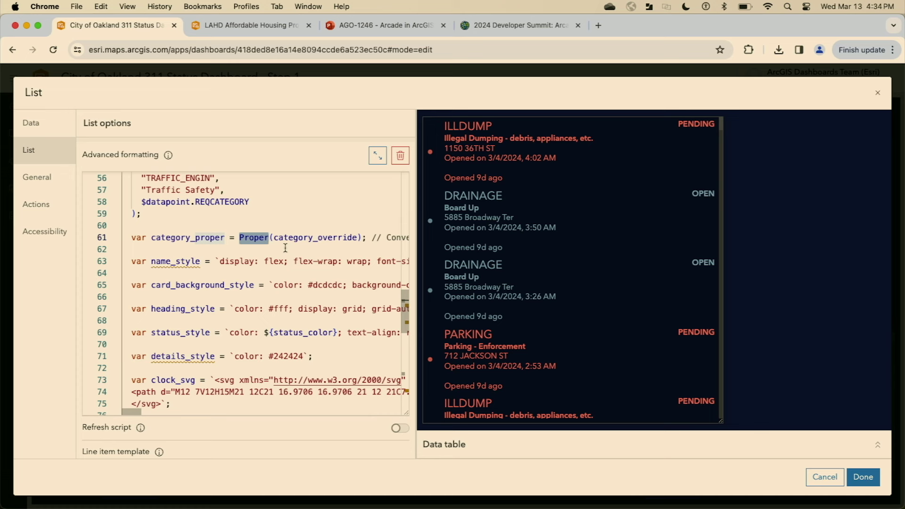
# Examine the style variables and the clock, location, tag and calendar SVG icon variables in the script
pyautogui.scroll(-1, 285, 248)
pyautogui.scroll(-5, 285, 248)
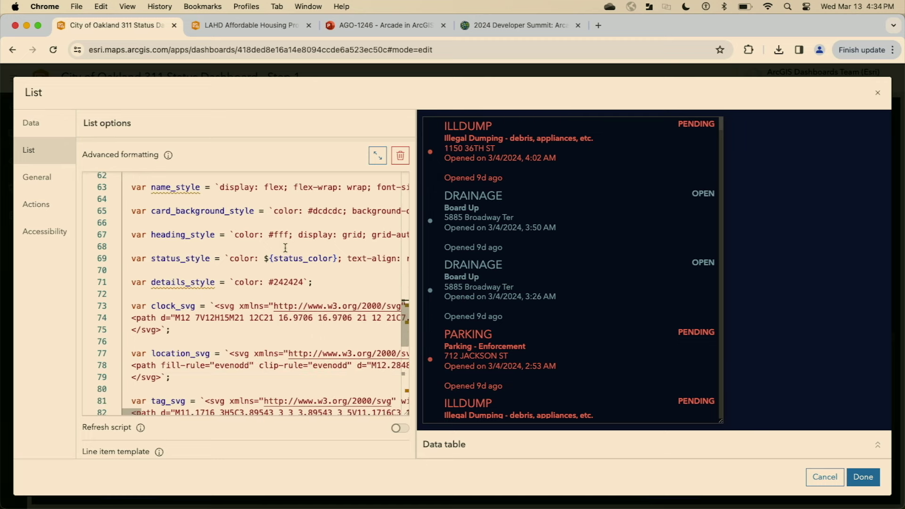
pyautogui.scroll(-3, 285, 248)
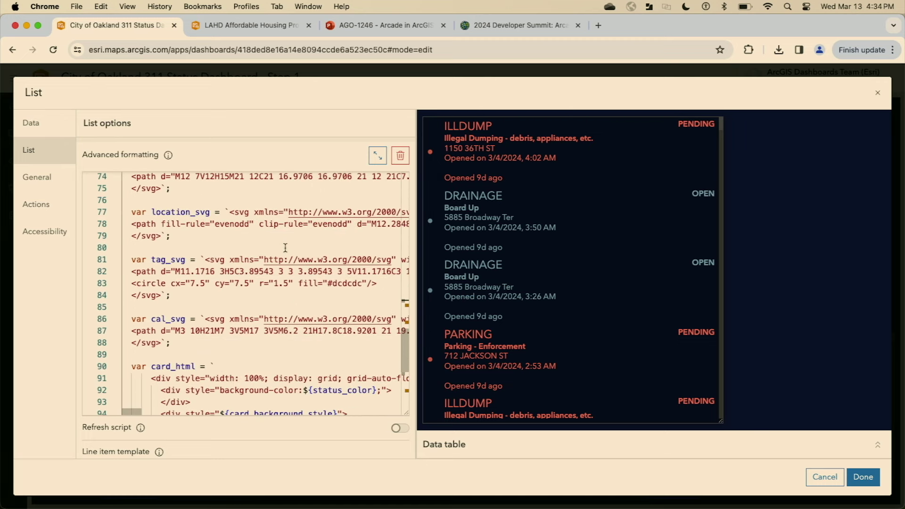
pyautogui.scroll(2, 285, 248)
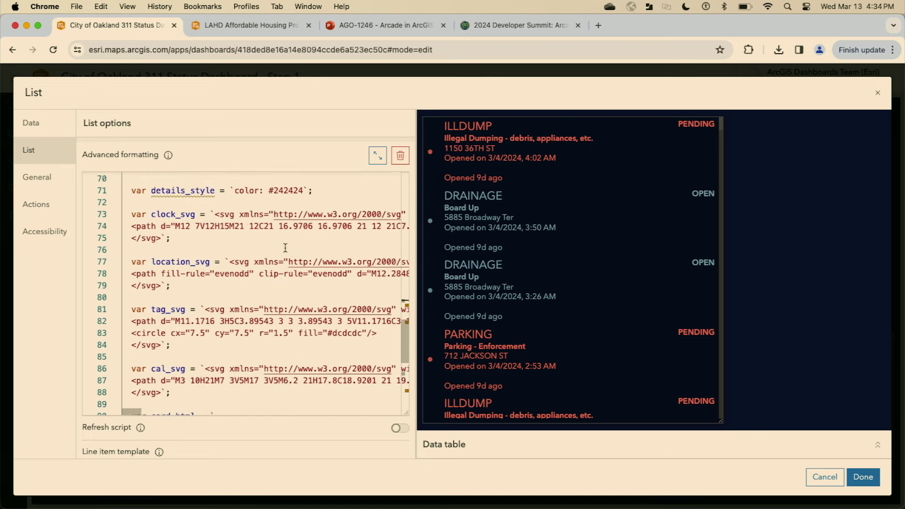
pyautogui.scroll(3, 285, 247)
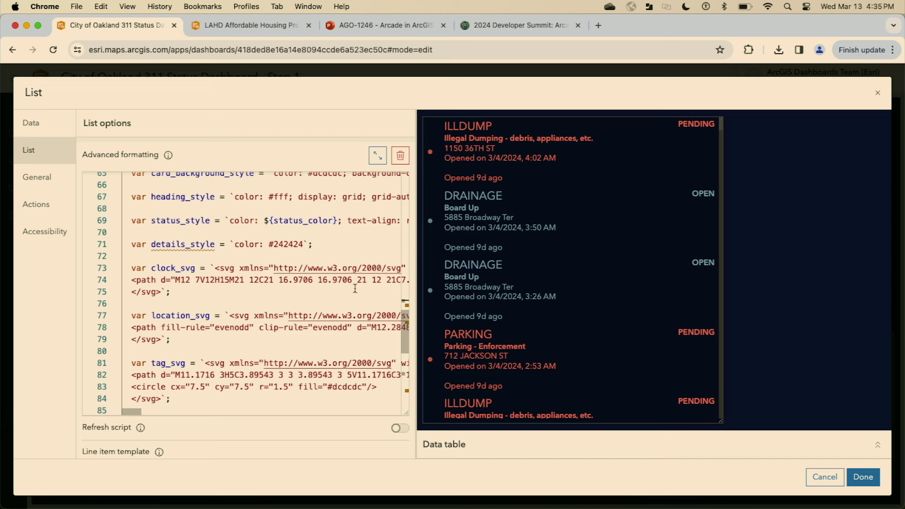
# Replace time_elapsed with the html variable in the attributes of the script's return block
pyautogui.moveTo(407, 342); pyautogui.dragTo(401, 402)
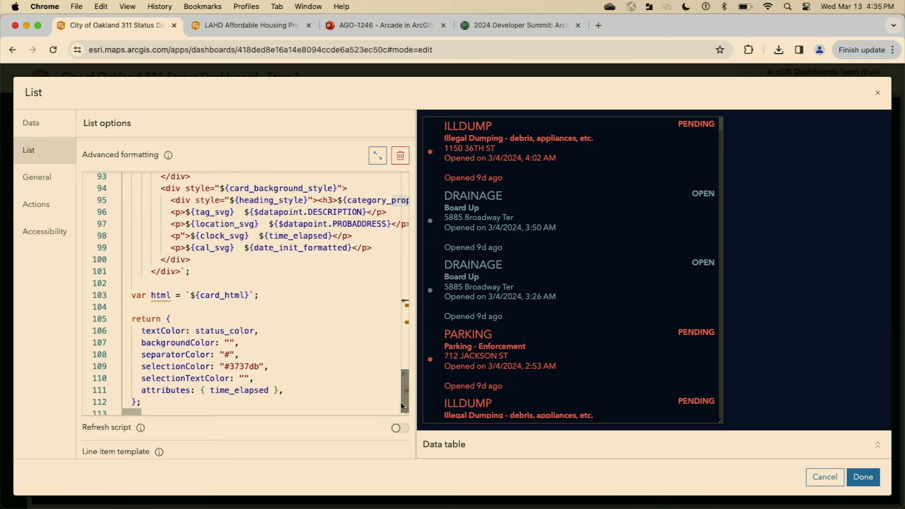
pyautogui.doubleClick(160, 297)
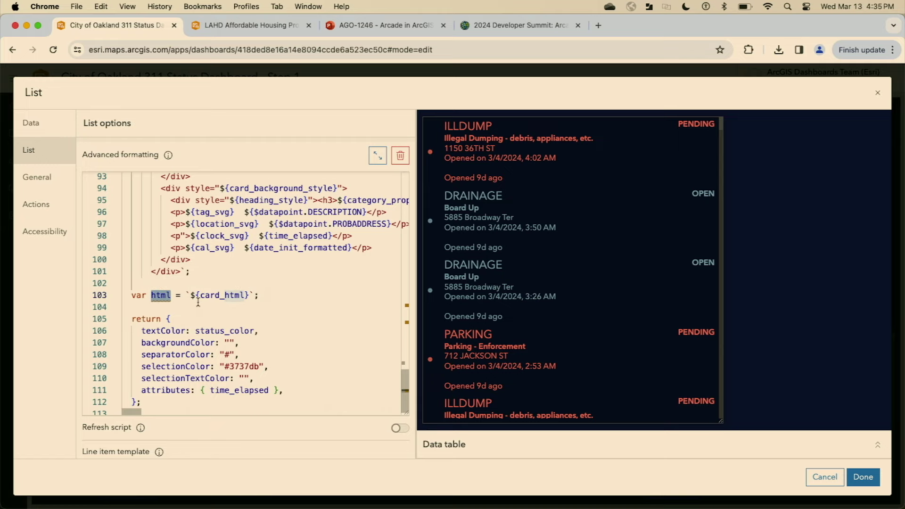
pyautogui.doubleClick(245, 391)
pyautogui.write('html')
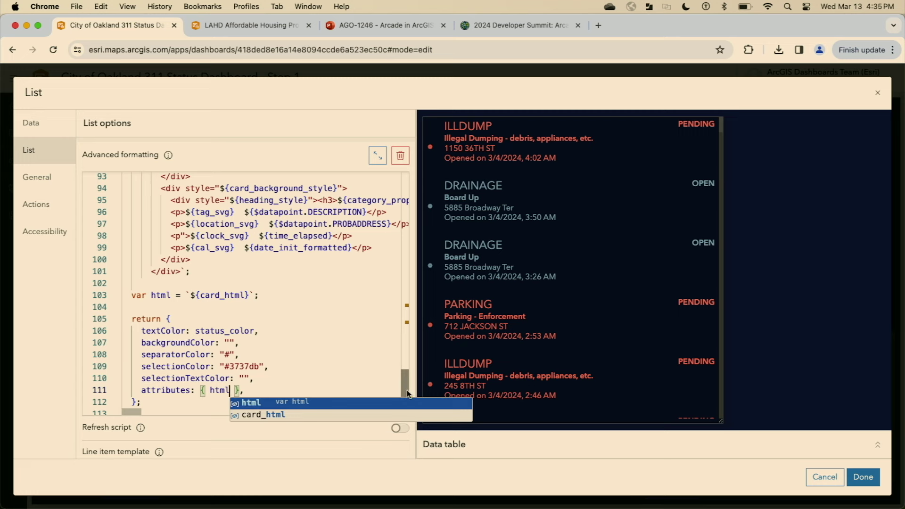
pyautogui.scroll(-1, 403, 388)
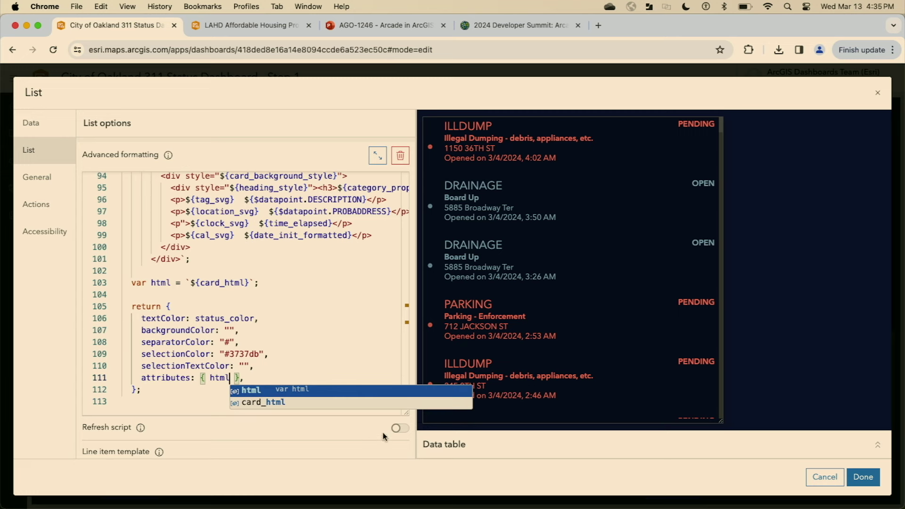
pyautogui.click(413, 443)
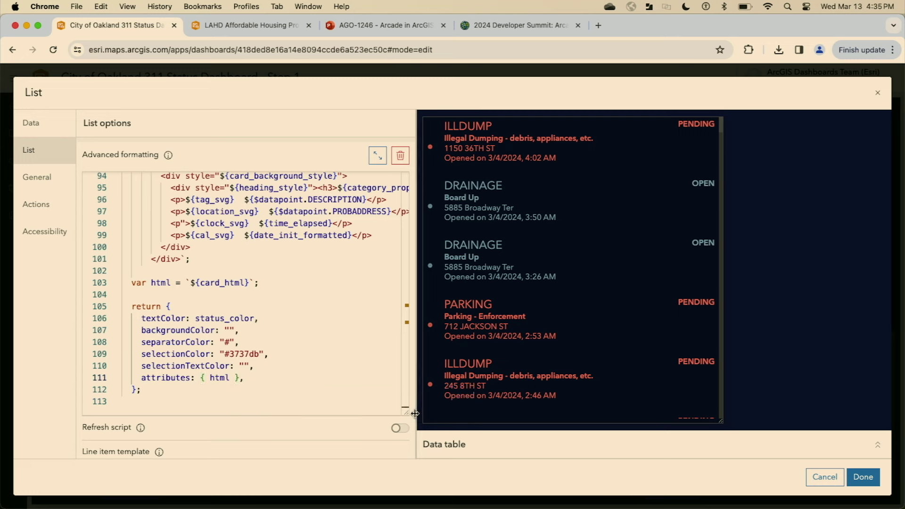
# Clear the whole line item template and insert the html expression as its only content
pyautogui.scroll(-5, 414, 406)
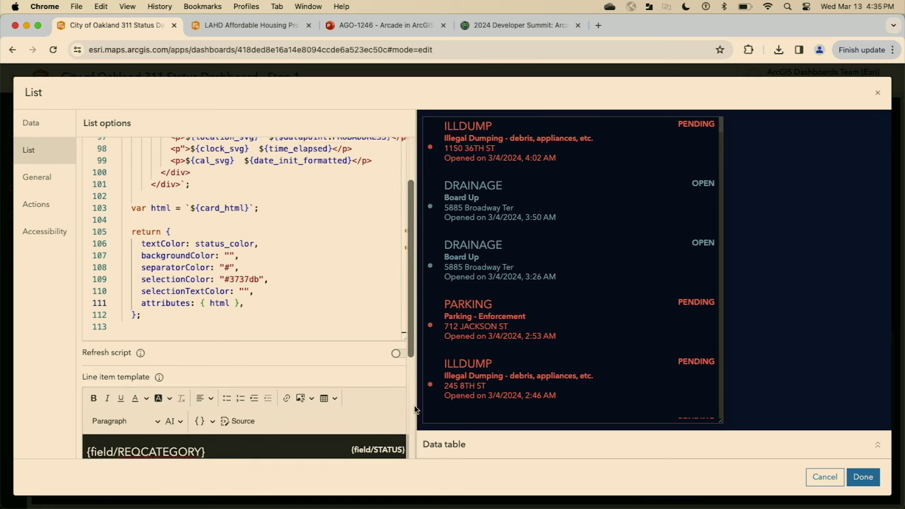
pyautogui.scroll(-3, 414, 405)
pyautogui.click(311, 365)
pyautogui.press('super+a')
pyautogui.press('BackSpace')
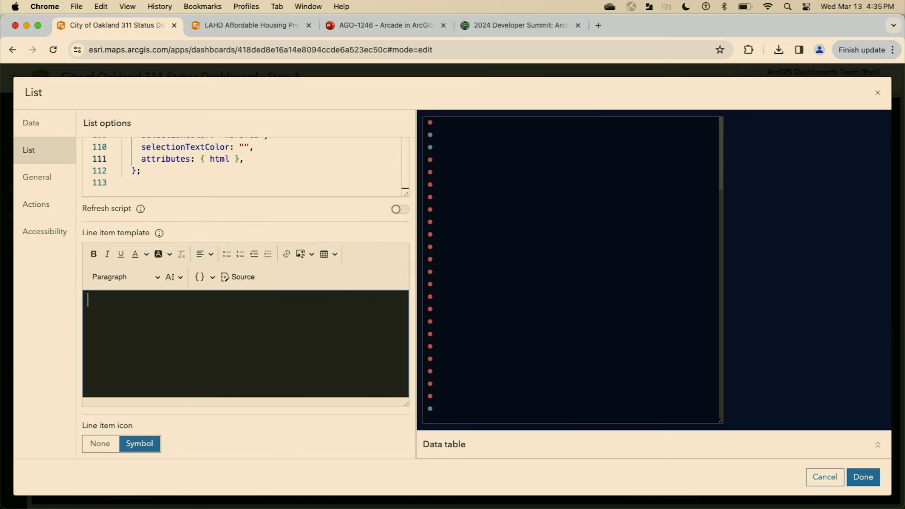
pyautogui.click(196, 282)
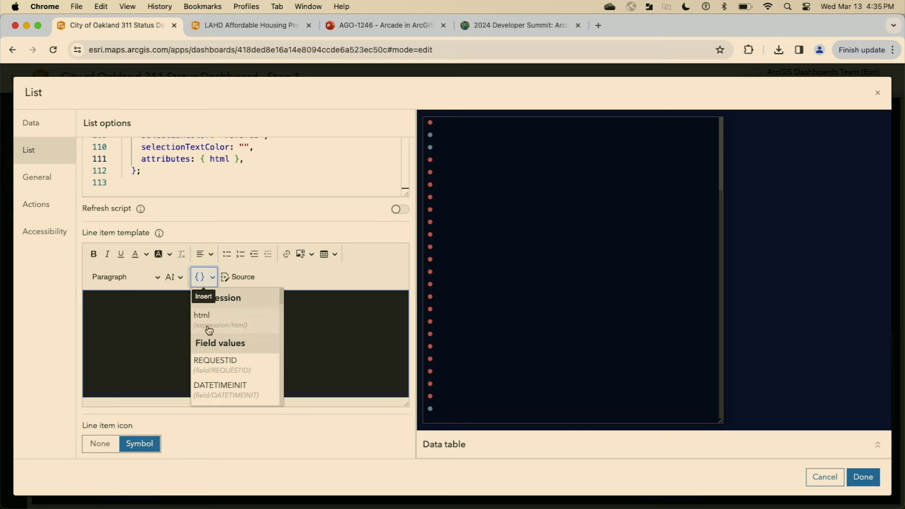
pyautogui.click(246, 327)
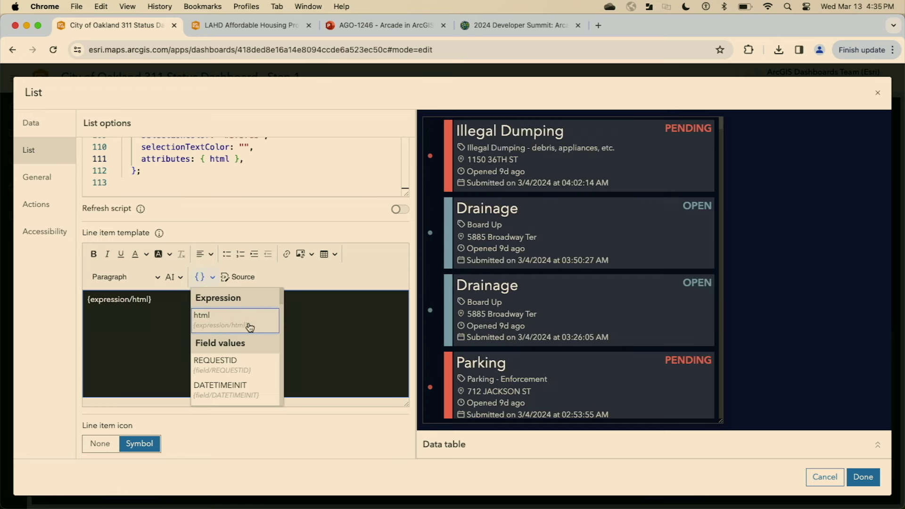
# Set the line item icon to None and apply the list configuration to the dashboard
pyautogui.click(100, 444)
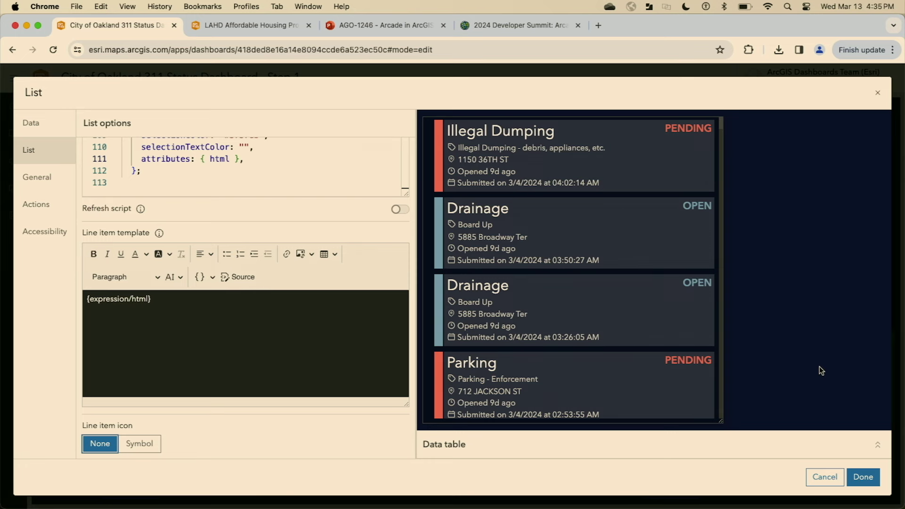
pyautogui.click(866, 478)
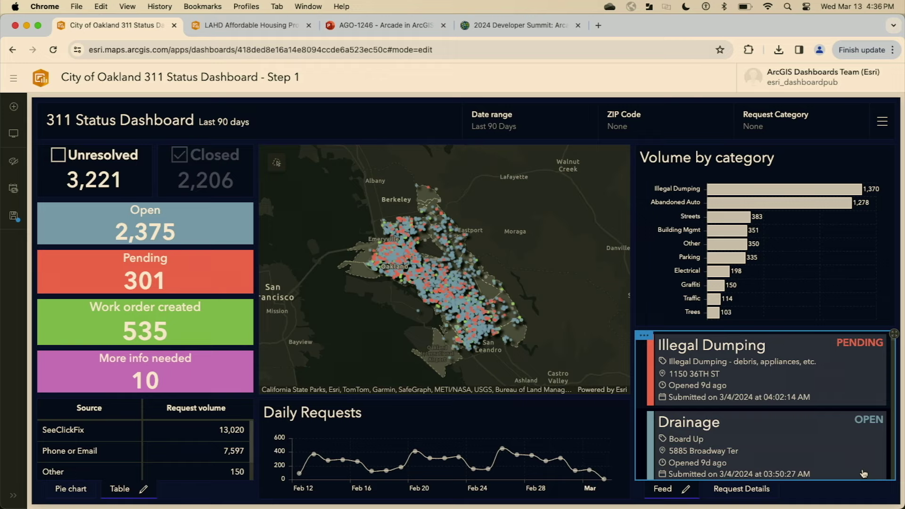
pyautogui.click(642, 112)
pyautogui.click(643, 93)
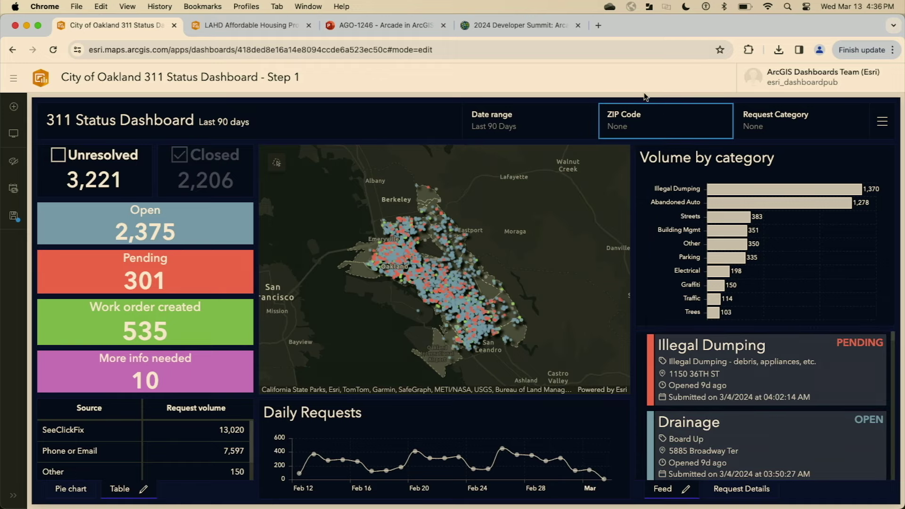
# Switch to the LAHD Affordable Housing Projects dashboard and check how selecting individual in-service projects filters the other elements, then clear the selection
pyautogui.click(267, 29)
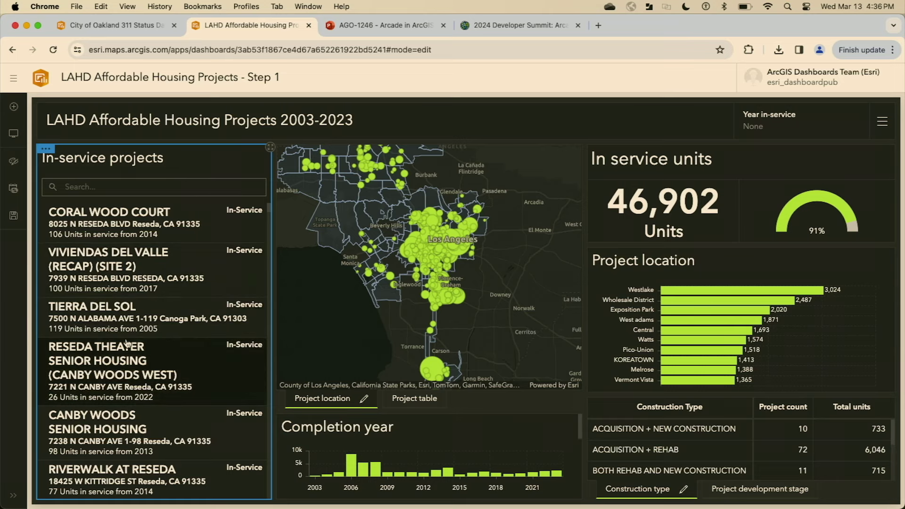
pyautogui.click(140, 272)
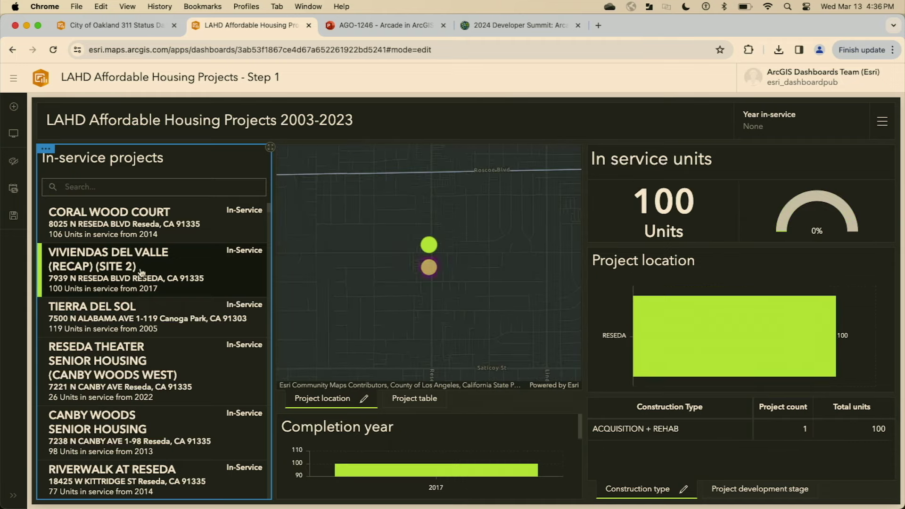
pyautogui.click(118, 333)
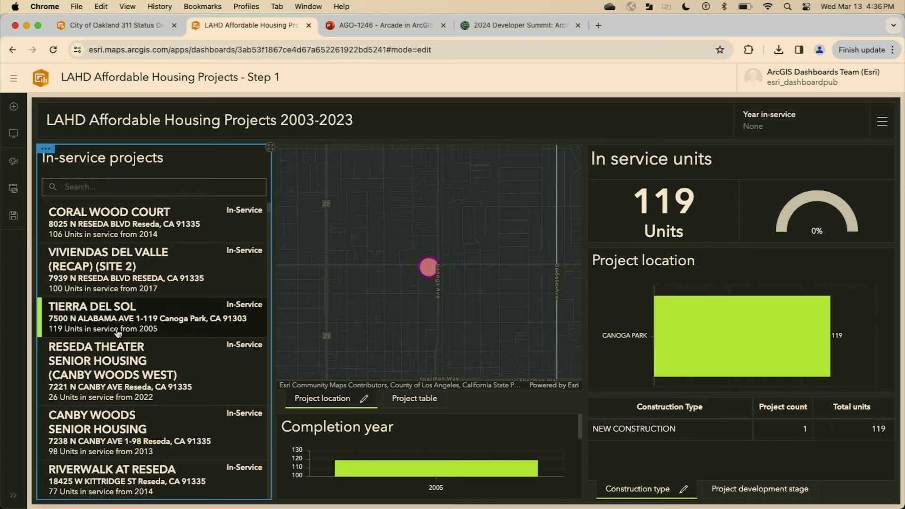
pyautogui.click(112, 370)
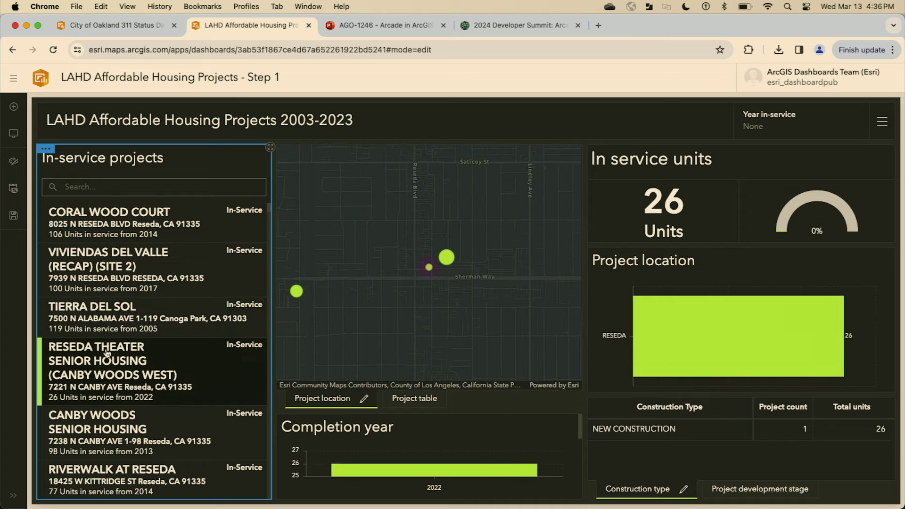
pyautogui.click(107, 353)
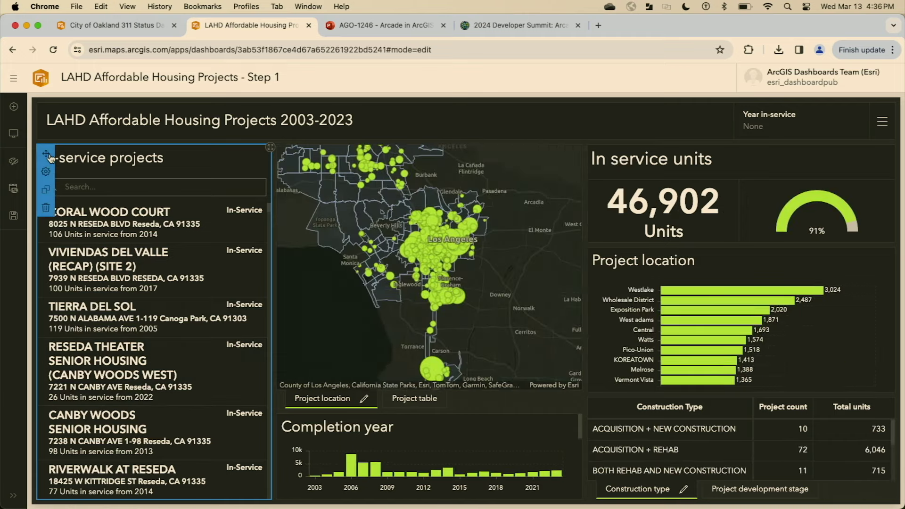
# Open the configuration of the In-service projects list and enable advanced formatting for its line items
pyautogui.click(46, 171)
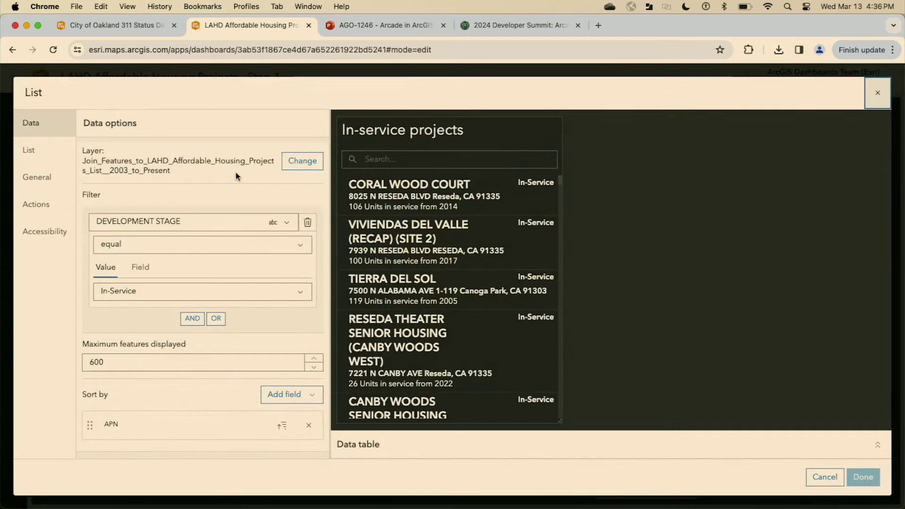
pyautogui.click(52, 151)
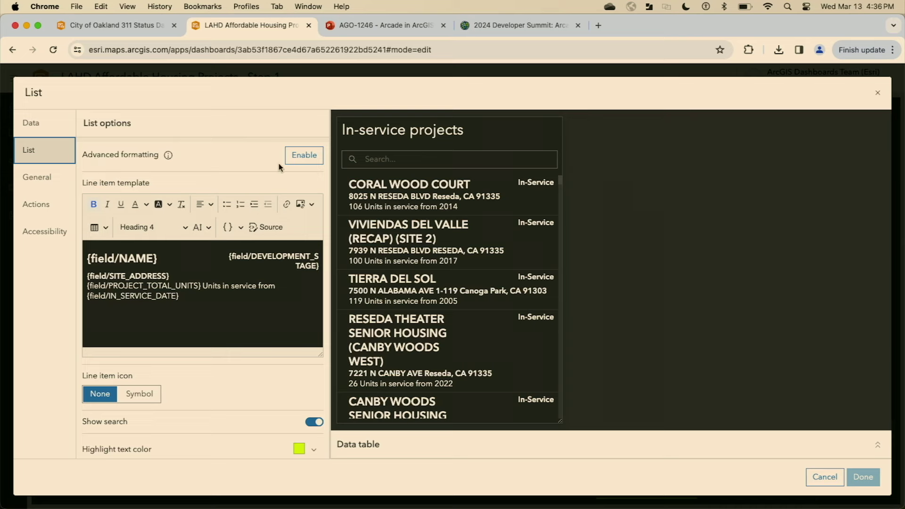
pyautogui.click(295, 159)
# Replace the list's advanced formatting script with the full LAHD-list-adv-formatting.js code from Visual Studio Code, and widen the script editor
pyautogui.press('super+Tab')
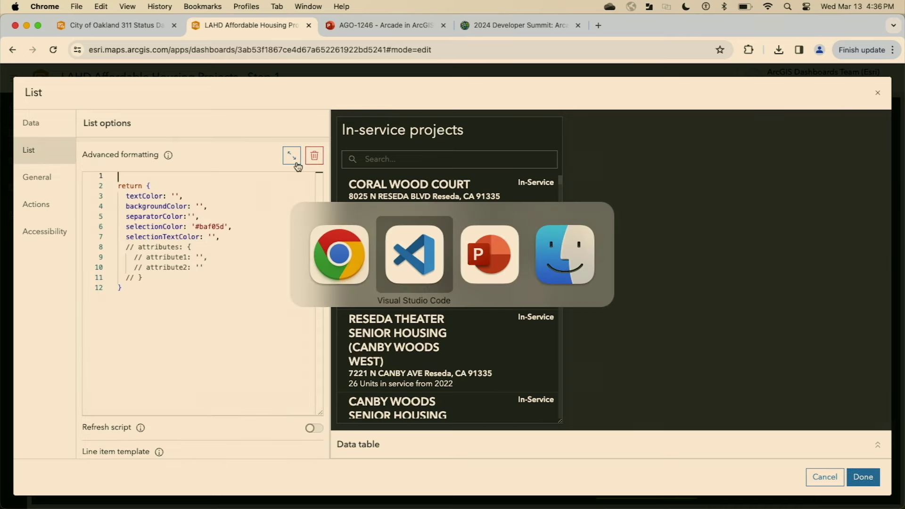
pyautogui.click(558, 95)
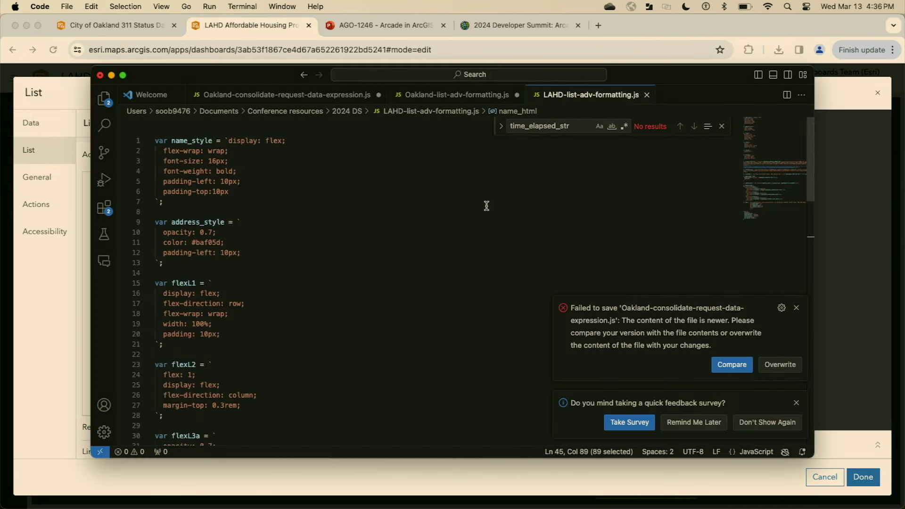
pyautogui.press('super+a')
pyautogui.press('super+Tab')
pyautogui.click(234, 282)
pyautogui.press('super+a')
pyautogui.press('super+v')
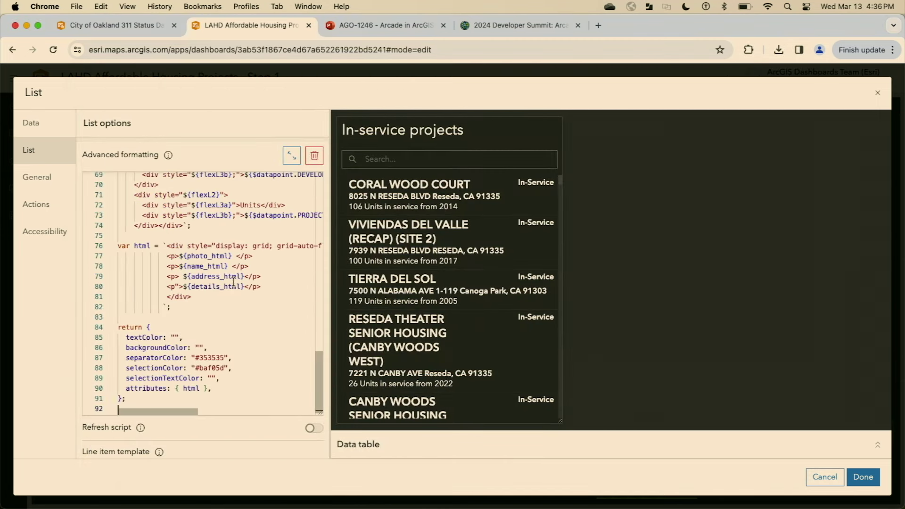
pyautogui.scroll(15, 234, 281)
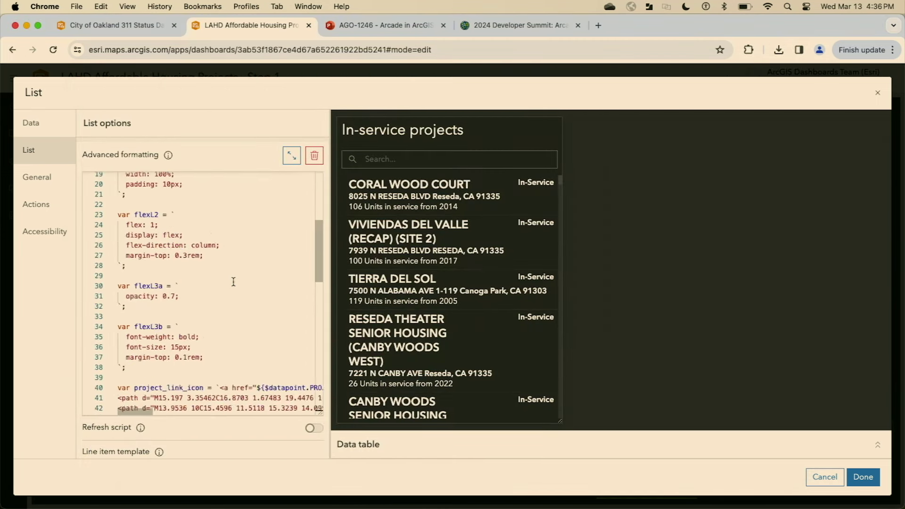
pyautogui.click(259, 189)
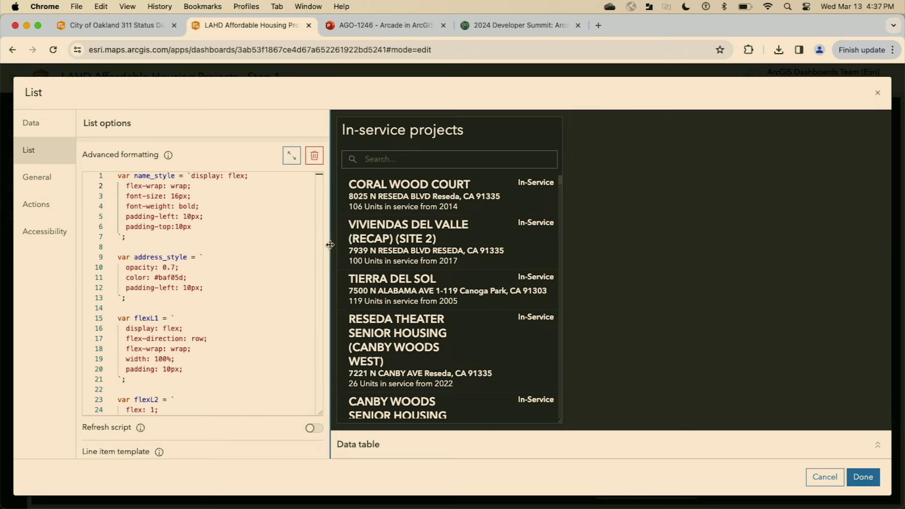
pyautogui.moveTo(332, 249); pyautogui.dragTo(416, 250)
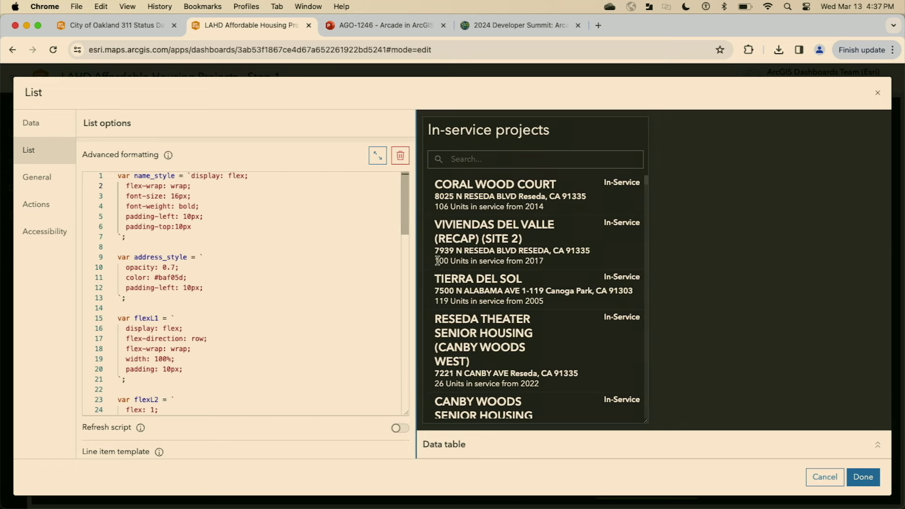
# Examine the name_style definition and how name_html combines it with the project name and project_link_icon
pyautogui.click(245, 256)
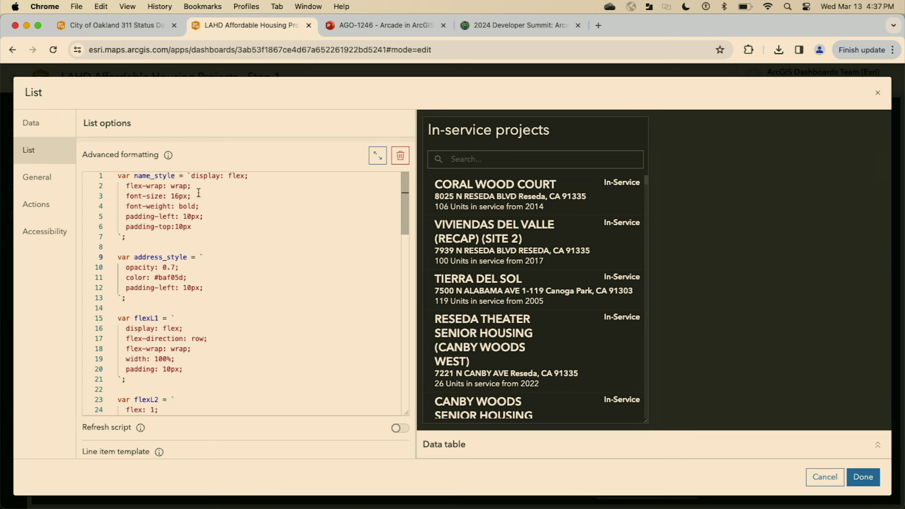
pyautogui.doubleClick(147, 176)
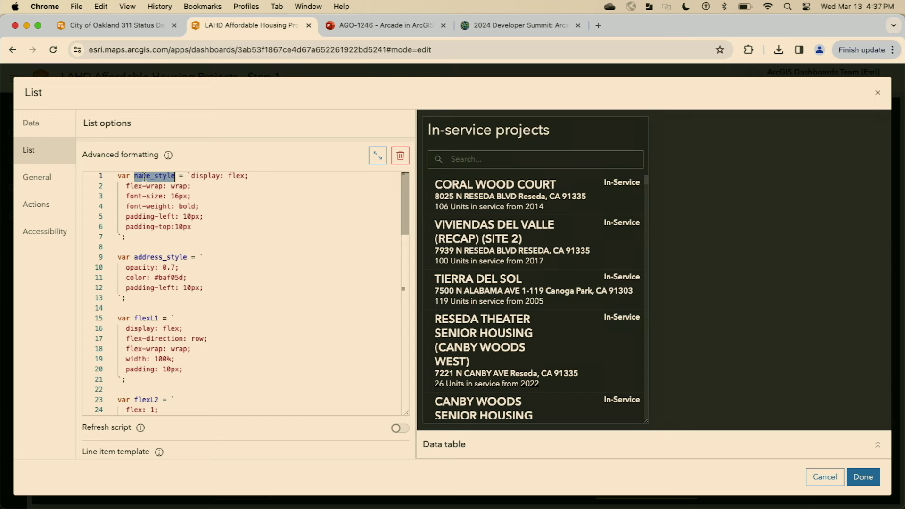
pyautogui.moveTo(406, 219); pyautogui.dragTo(406, 311)
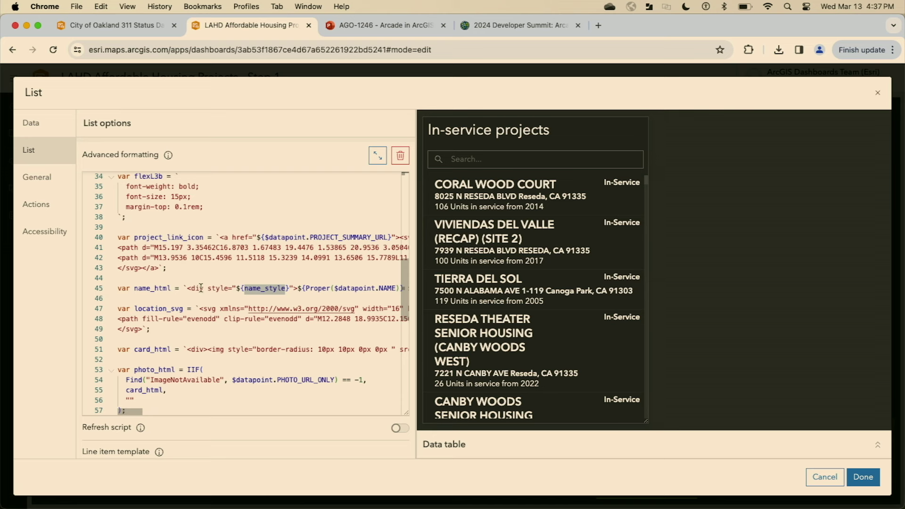
pyautogui.doubleClick(265, 288)
pyautogui.hscroll(3, 264, 290)
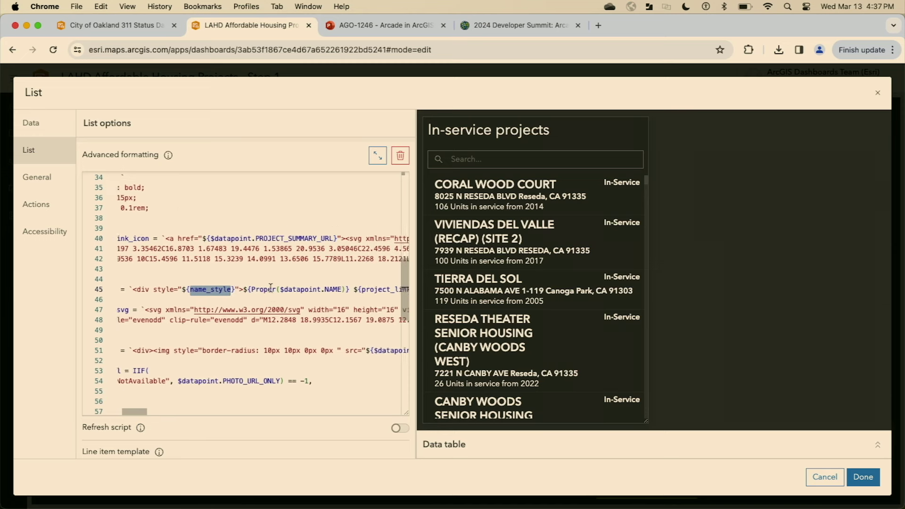
pyautogui.hscroll(2, 270, 288)
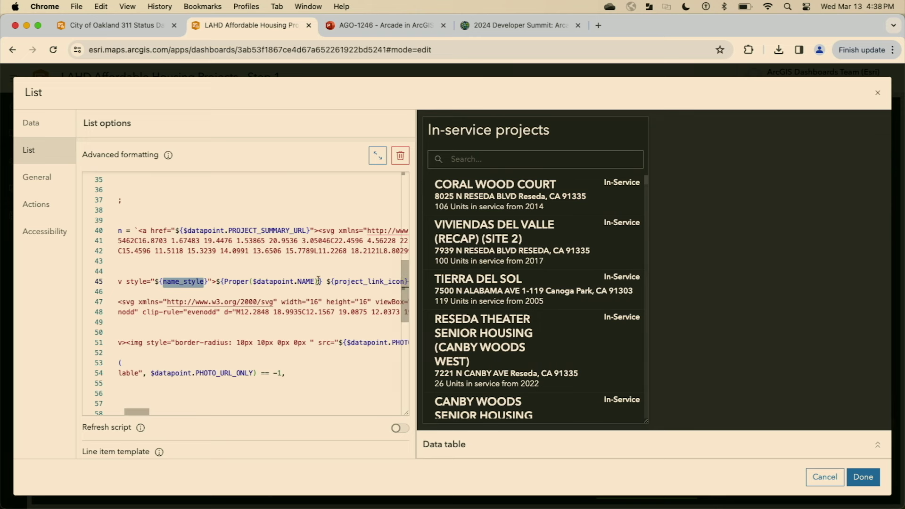
pyautogui.hscroll(2, 318, 280)
pyautogui.moveTo(308, 281); pyautogui.dragTo(381, 282)
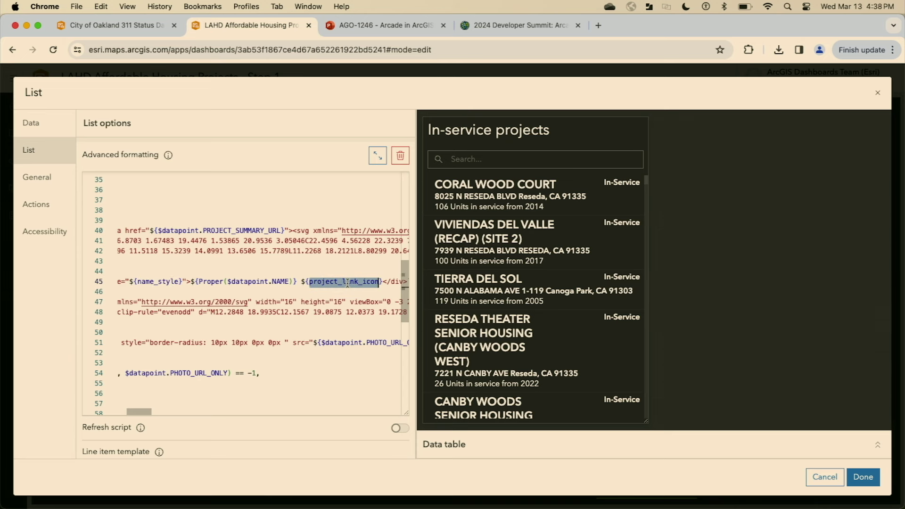
# Examine how the project_link_icon variable links its SVG icon to the PROJECT_SUMMARY_URL field
pyautogui.hscroll(-5, 348, 283)
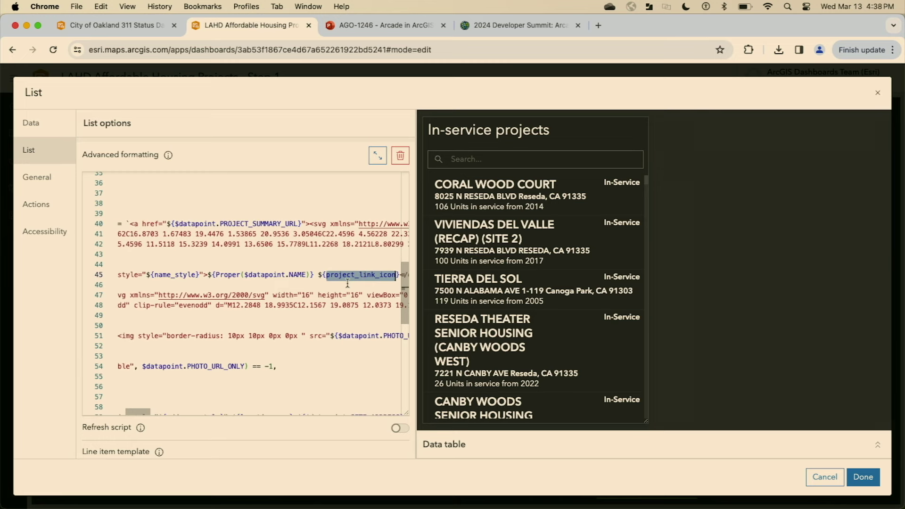
pyautogui.hscroll(-2, 348, 283)
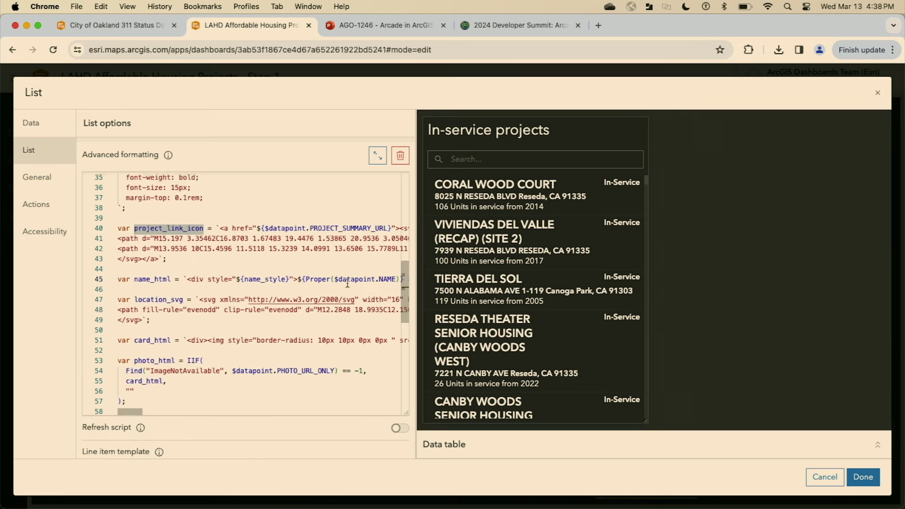
pyautogui.doubleClick(156, 231)
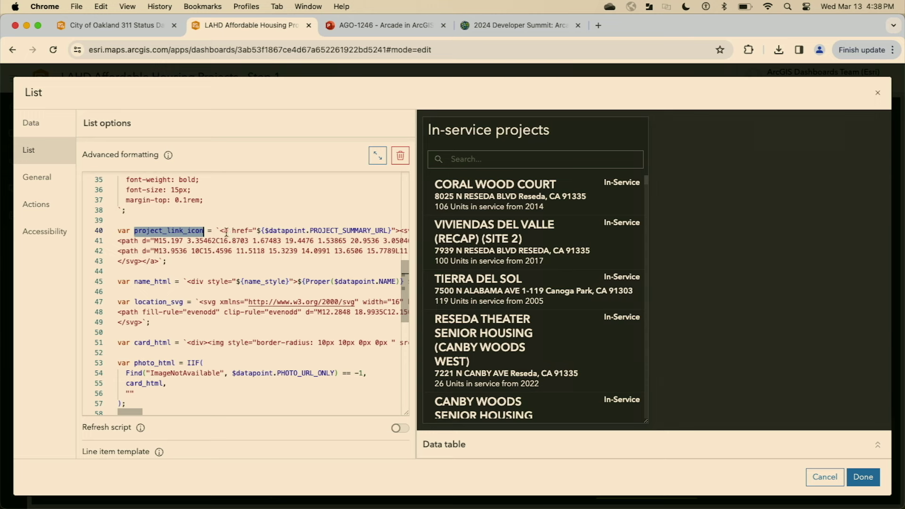
pyautogui.hscroll(3, 226, 232)
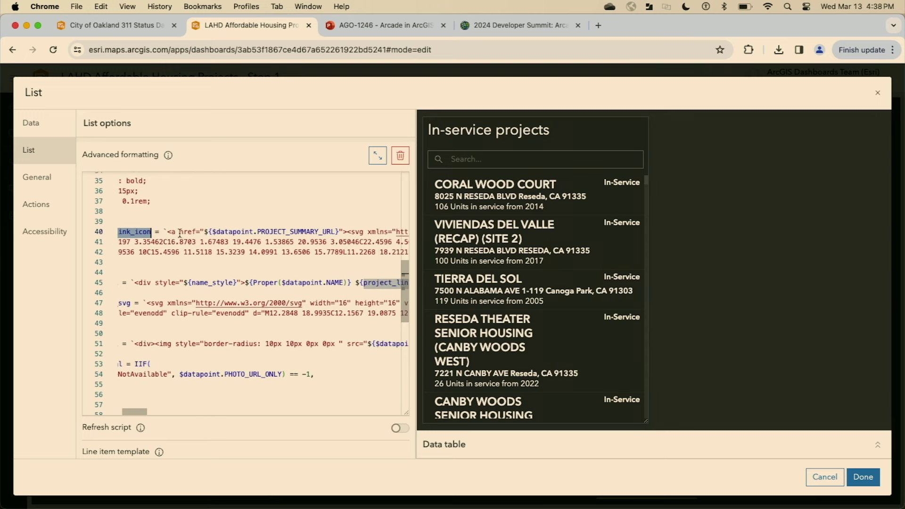
pyautogui.doubleClick(181, 233)
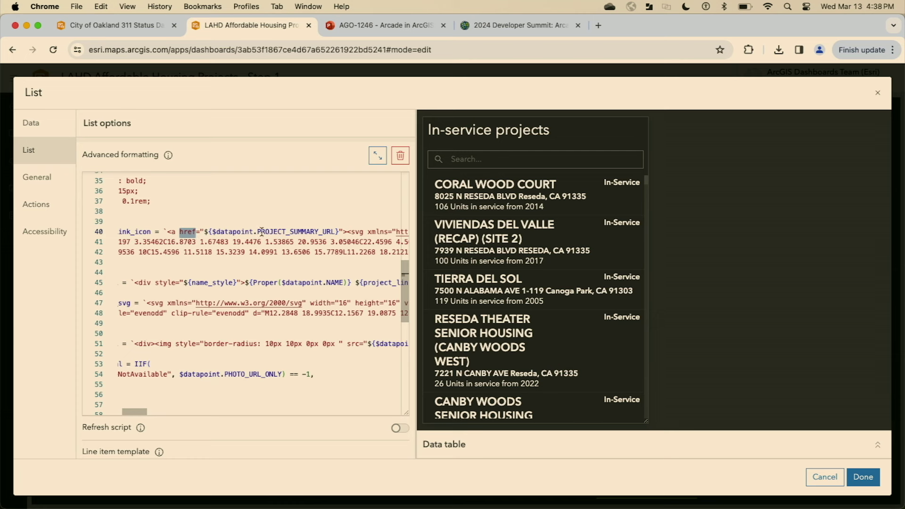
pyautogui.moveTo(257, 232); pyautogui.dragTo(336, 232)
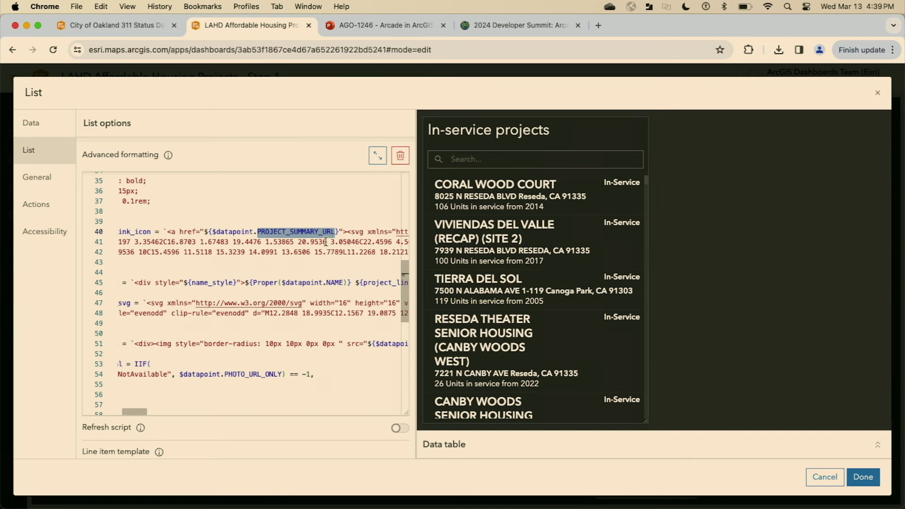
pyautogui.hscroll(-3, 326, 242)
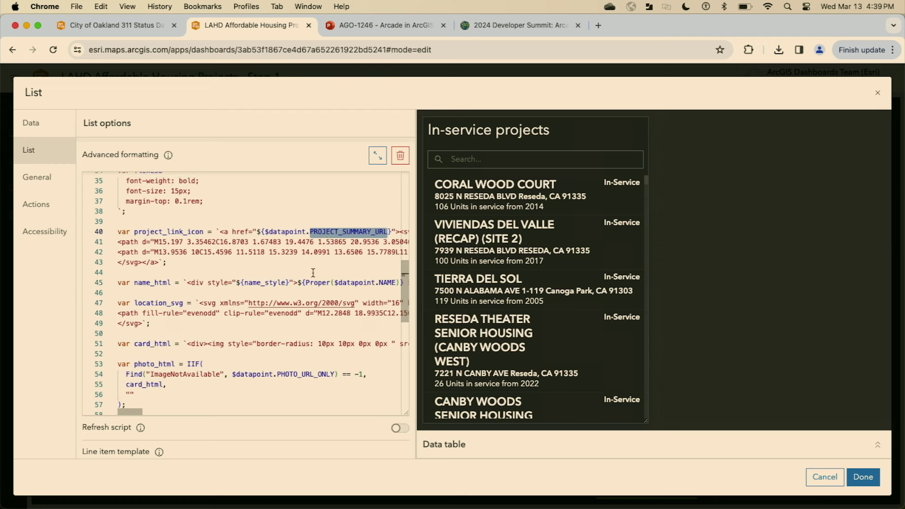
# Examine the card_html variable and how its image source uses the PHOTO_URL_ONLY field
pyautogui.scroll(-1, 313, 273)
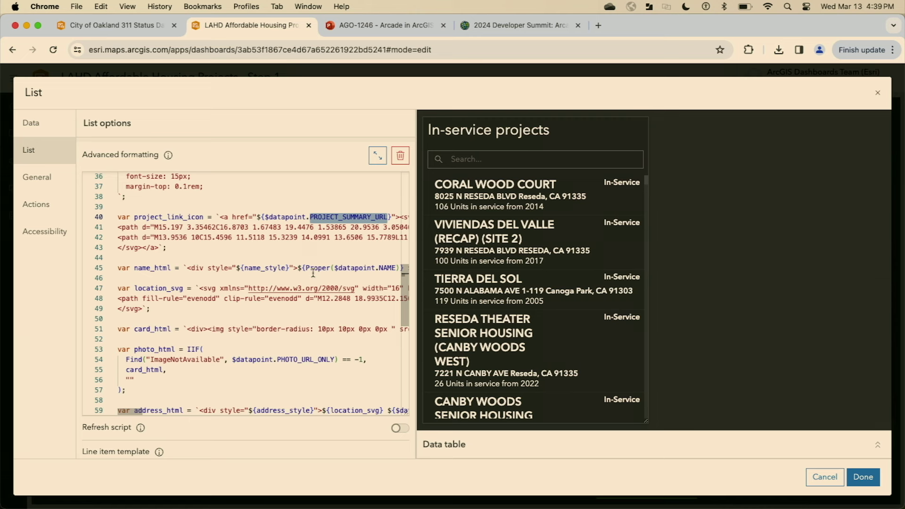
pyautogui.tripleClick(132, 331)
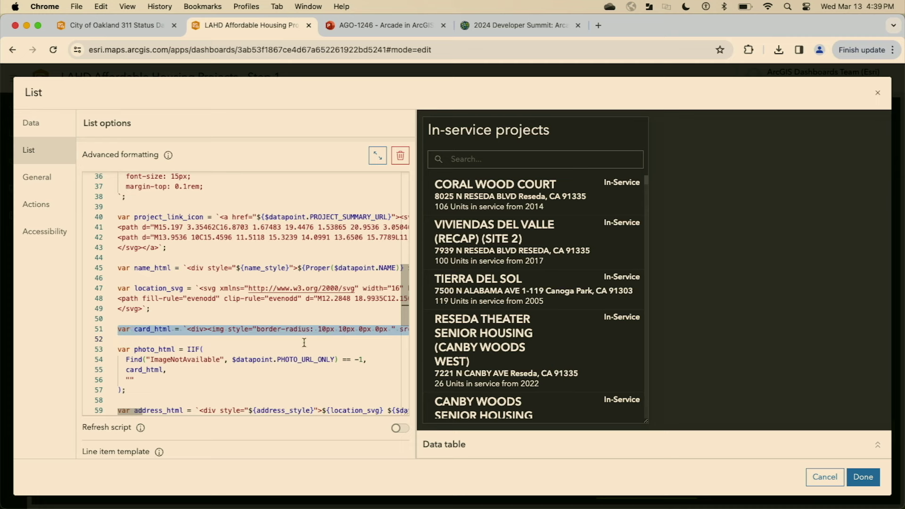
pyautogui.hscroll(3, 353, 333)
pyautogui.hscroll(5, 352, 332)
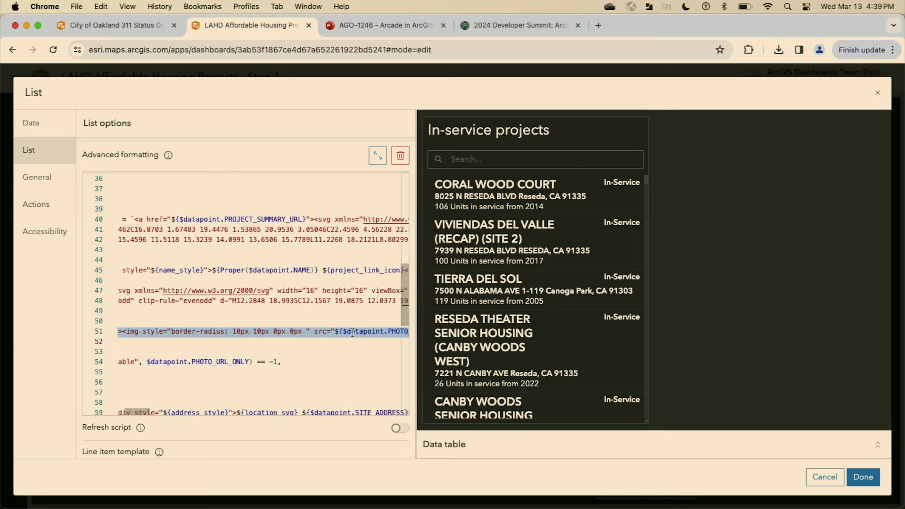
pyautogui.hscroll(2, 359, 328)
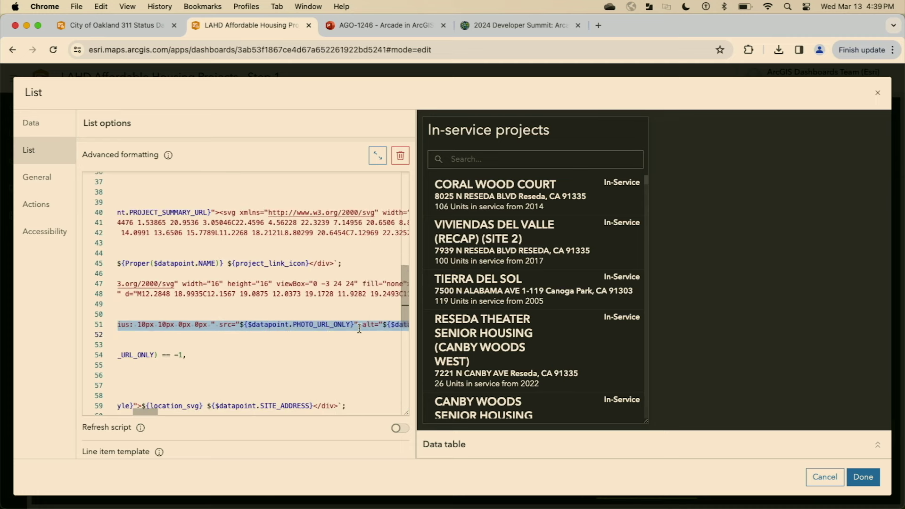
pyautogui.doubleClick(320, 324)
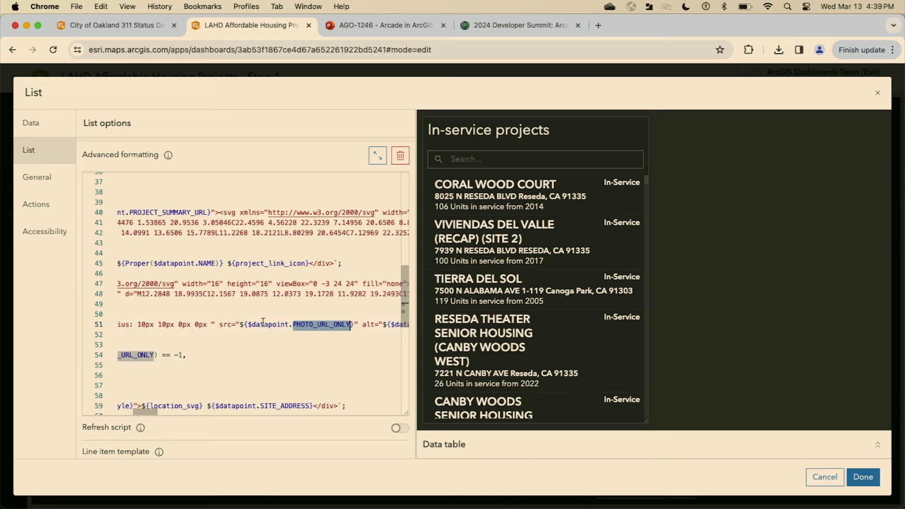
pyautogui.click(353, 326)
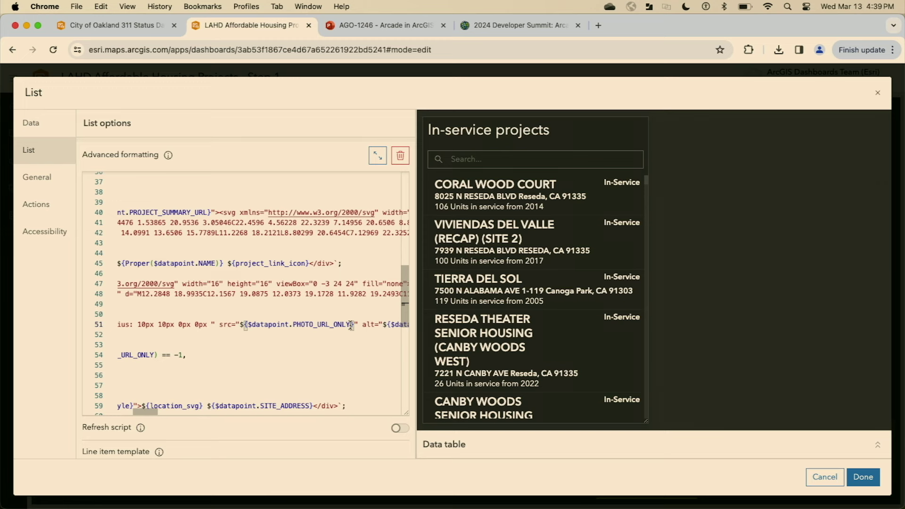
pyautogui.hscroll(-10, 351, 325)
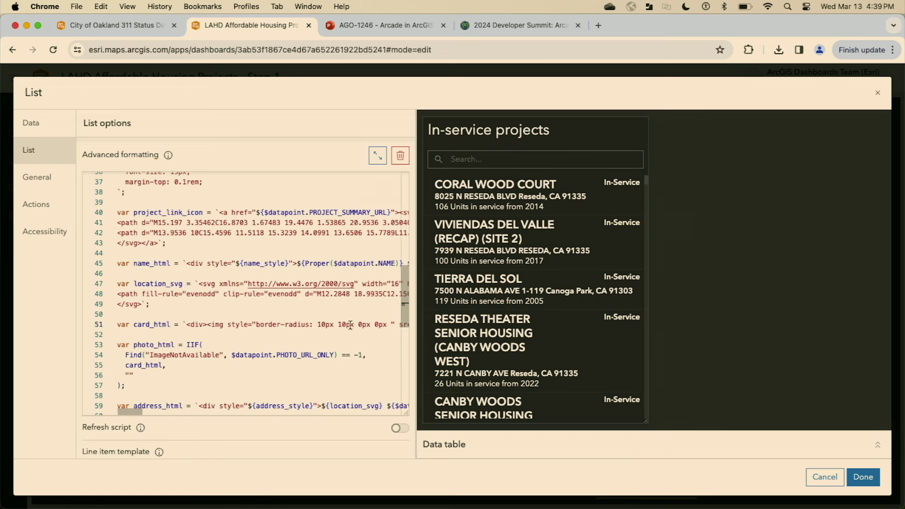
# Review the address_html line and the details_html block that lays out type, status and units
pyautogui.scroll(-4, 351, 325)
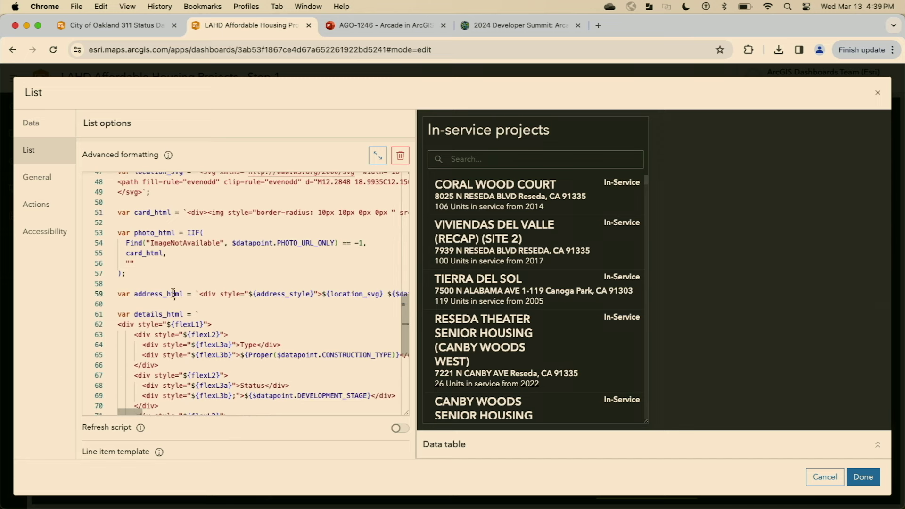
pyautogui.tripleClick(174, 293)
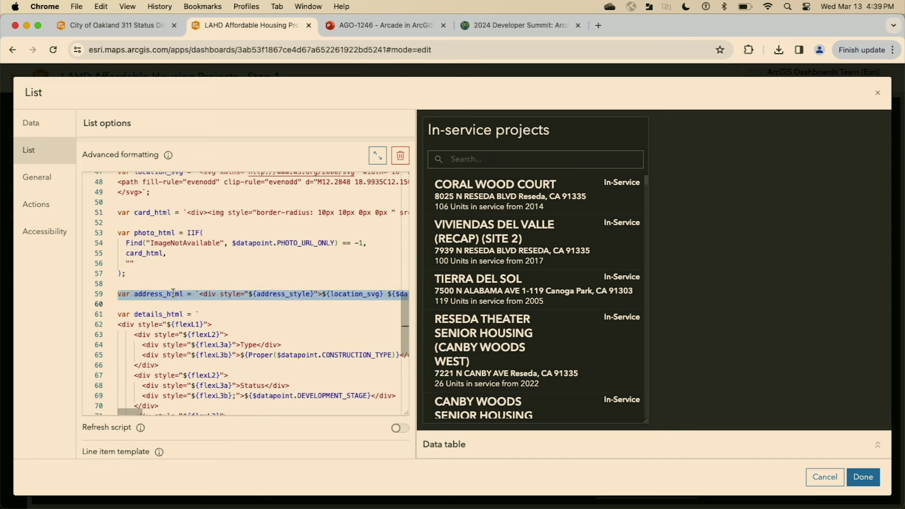
pyautogui.scroll(-3, 173, 293)
pyautogui.click(143, 250)
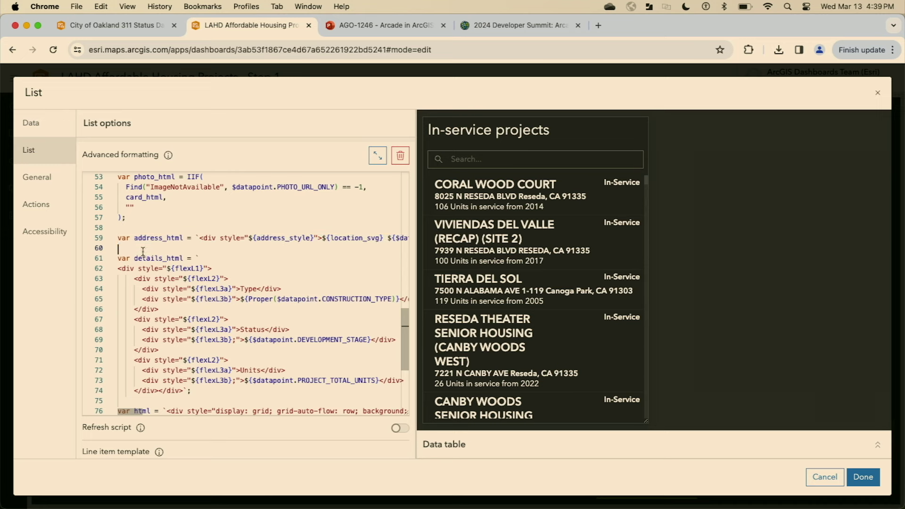
pyautogui.moveTo(142, 251); pyautogui.dragTo(179, 388)
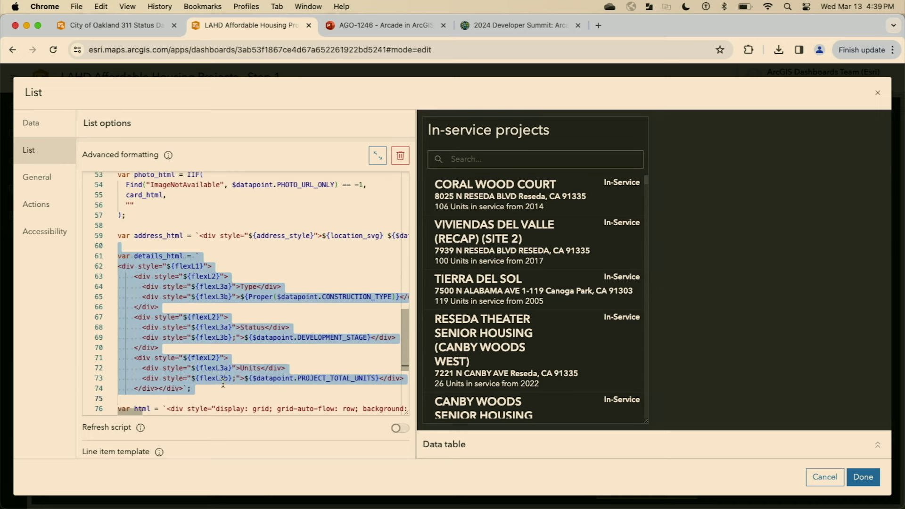
pyautogui.scroll(-3, 285, 354)
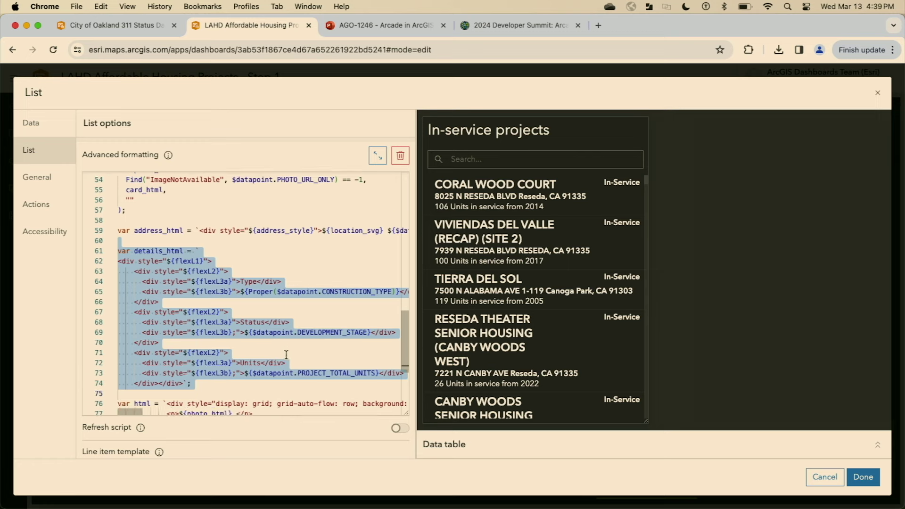
pyautogui.scroll(-3, 285, 354)
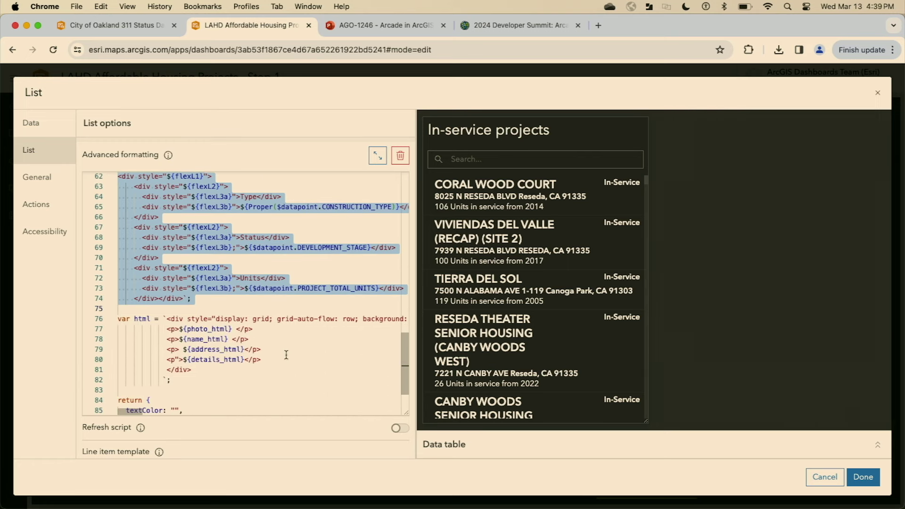
# Examine how the html variable assembles photo_html, name_html, address_html and details_html inside a grid container
pyautogui.click(210, 369)
pyautogui.moveTo(118, 298); pyautogui.dragTo(192, 369)
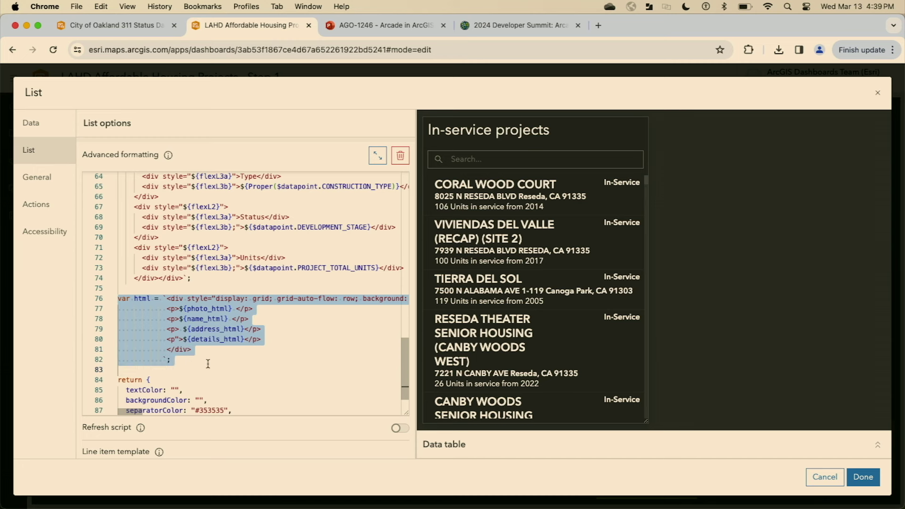
pyautogui.click(208, 363)
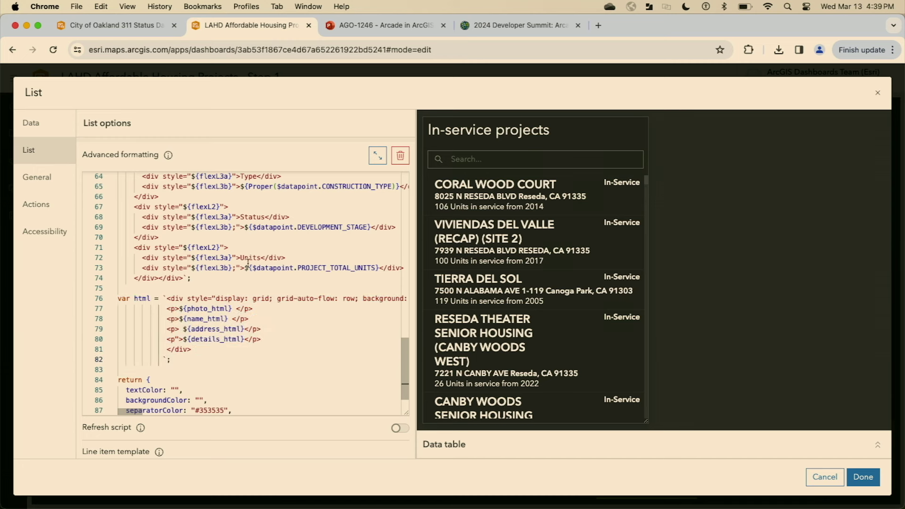
pyautogui.click(195, 310)
pyautogui.doubleClick(196, 309)
pyautogui.tripleClick(195, 320)
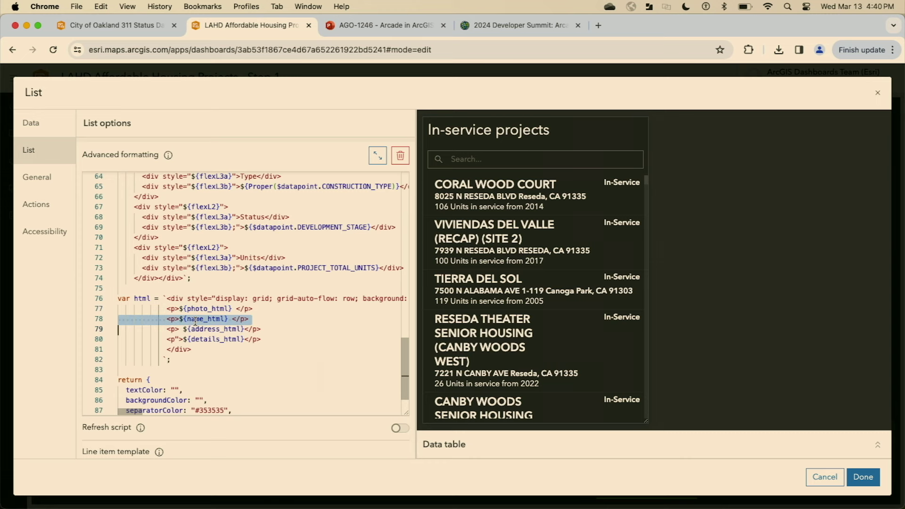
pyautogui.click(268, 331)
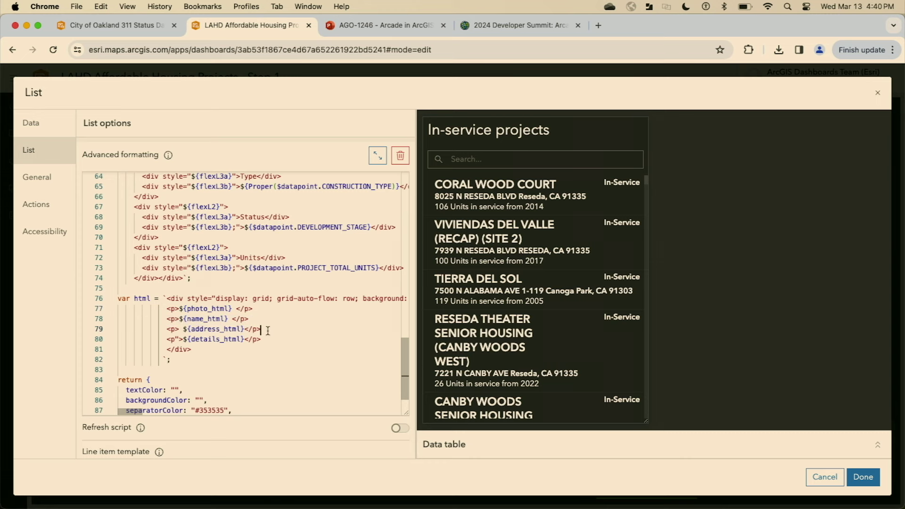
pyautogui.click(199, 340)
pyautogui.doubleClick(198, 341)
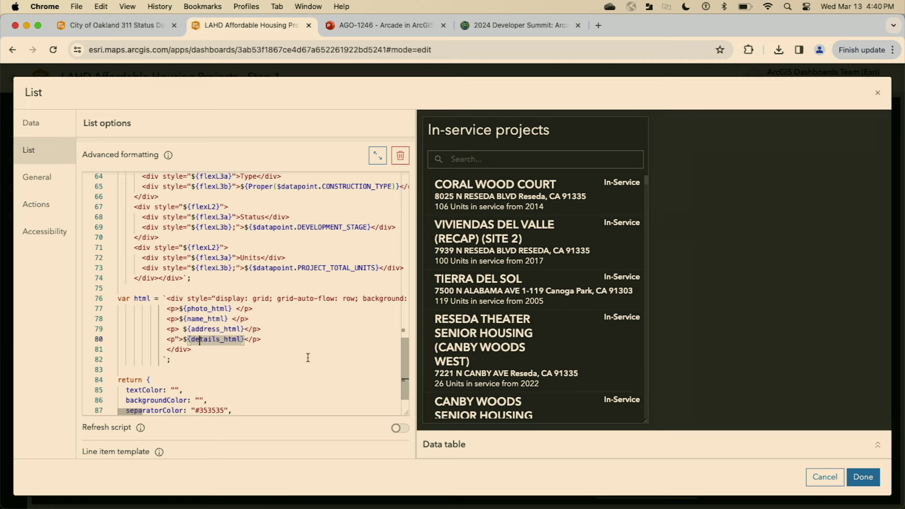
# Replace the In-service projects list's line item template with the {expression/html} expression and apply the list settings
pyautogui.scroll(-10, 367, 412)
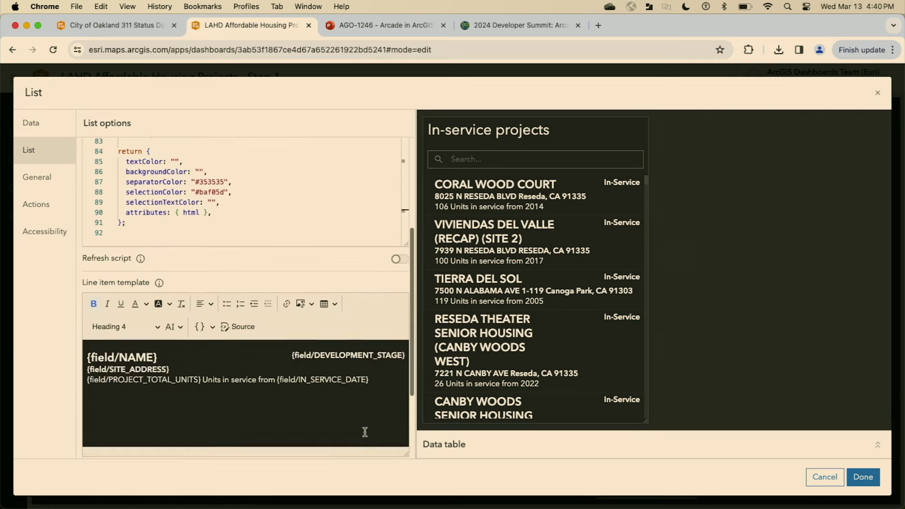
pyautogui.click(277, 368)
pyautogui.press('super+a')
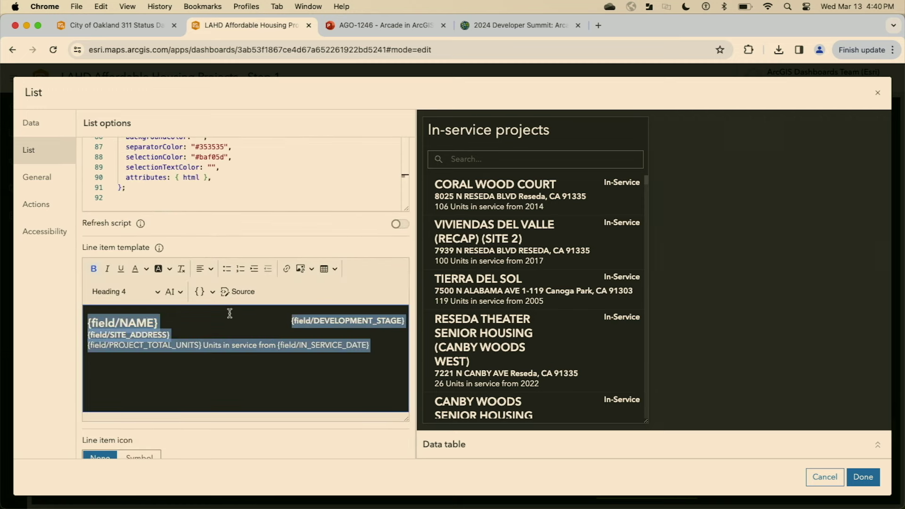
pyautogui.press('BackSpace')
pyautogui.click(205, 293)
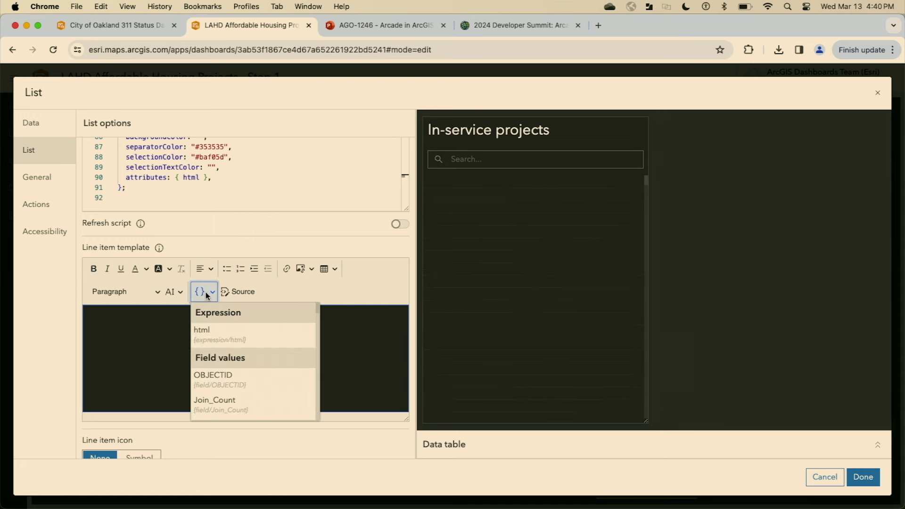
pyautogui.click(247, 336)
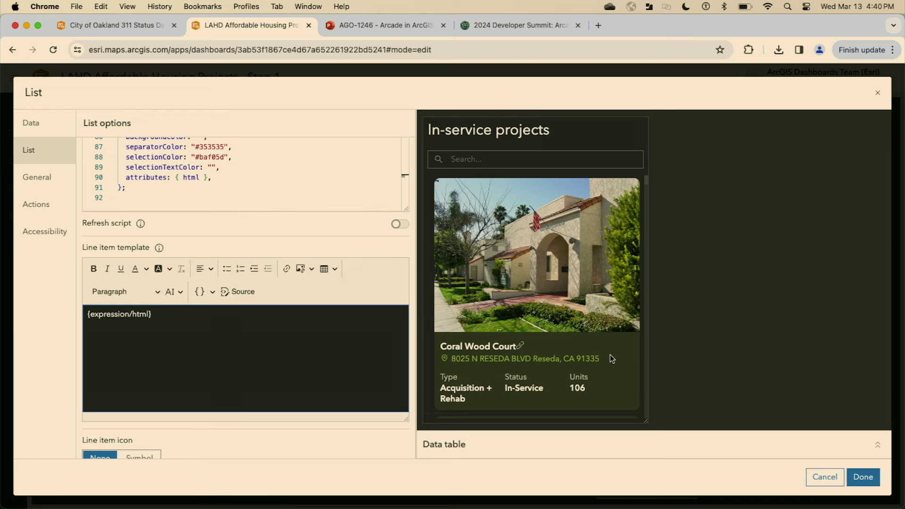
pyautogui.click(863, 477)
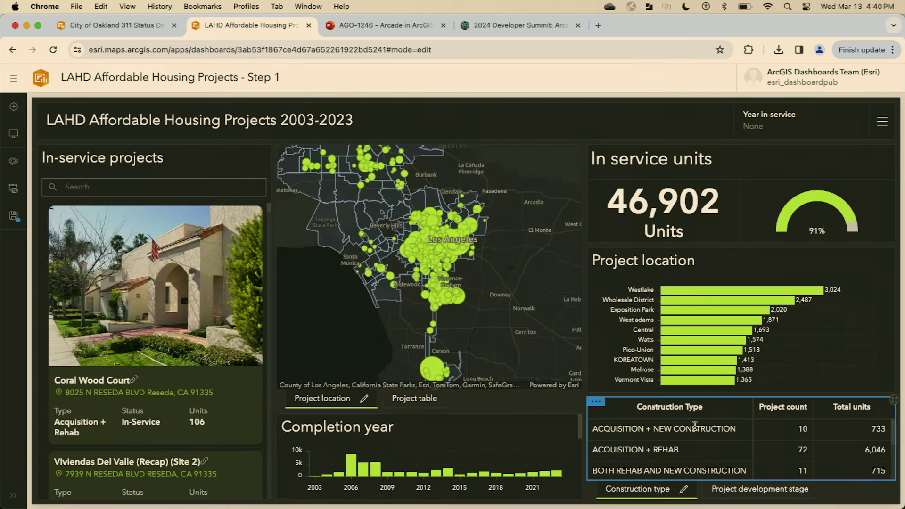